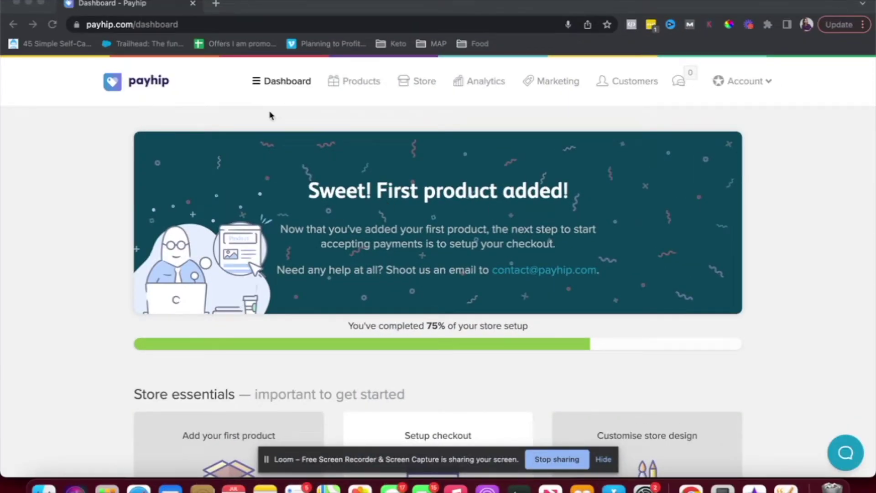
Step: Start a new product of the Coaching Service type from the Products page
{"action": "left_click", "coordinate": [357, 87]}
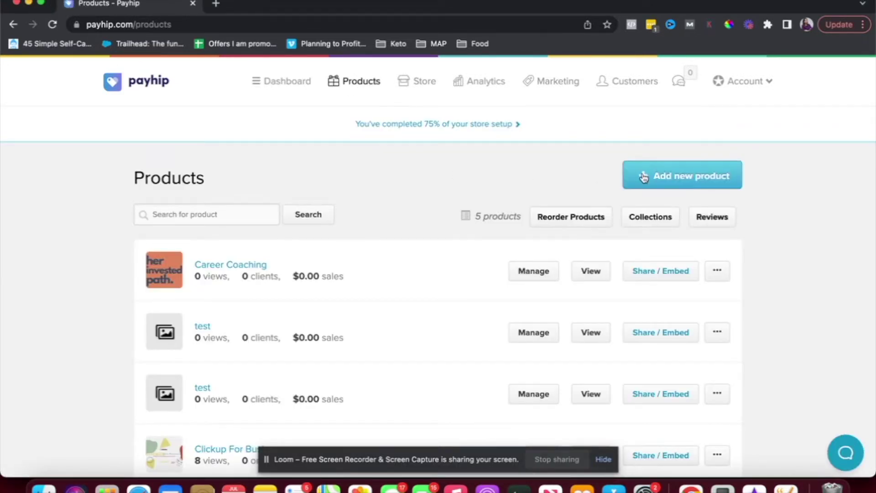
{"action": "left_click", "coordinate": [646, 179]}
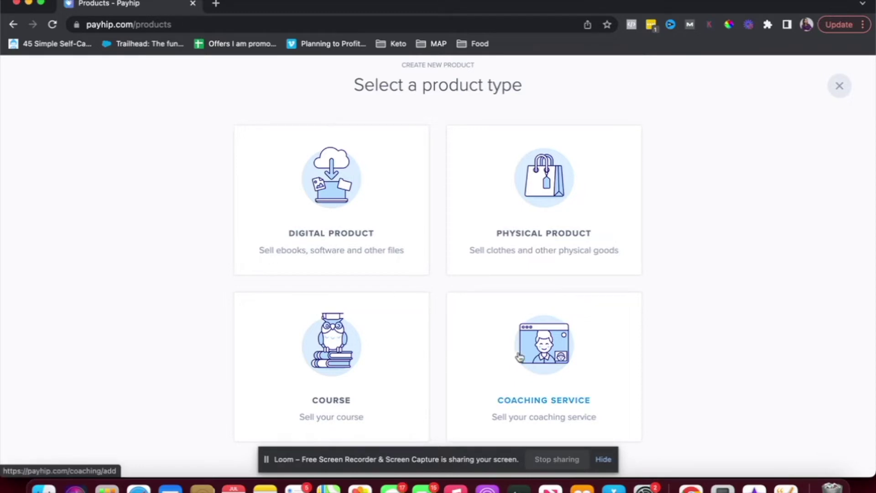
{"action": "left_click", "coordinate": [546, 386]}
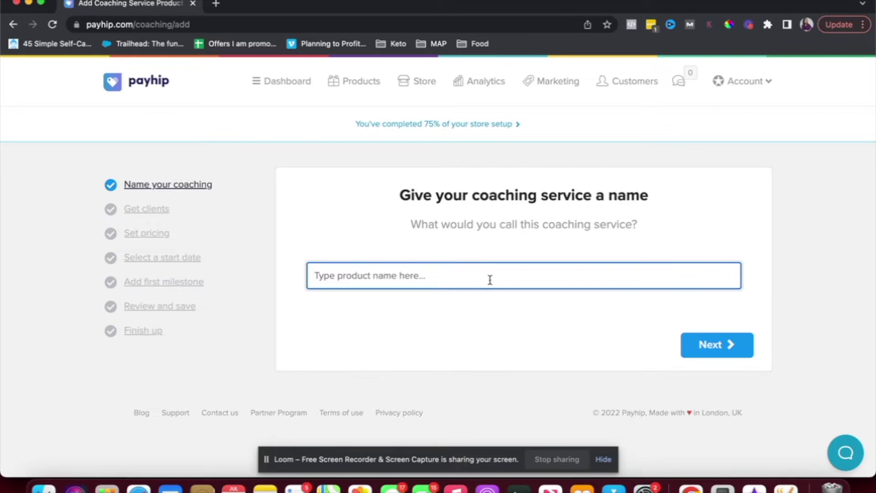
Step: Name the coaching service "Career Coaching by" followed by the coach's first name, and continue to the client intake settings
{"action": "type", "text": "Ca"}
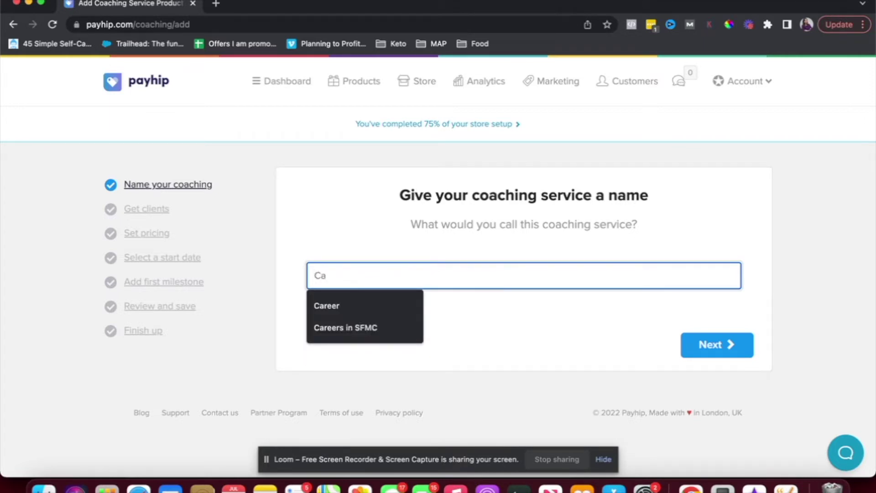
{"action": "type", "text": "reer C"}
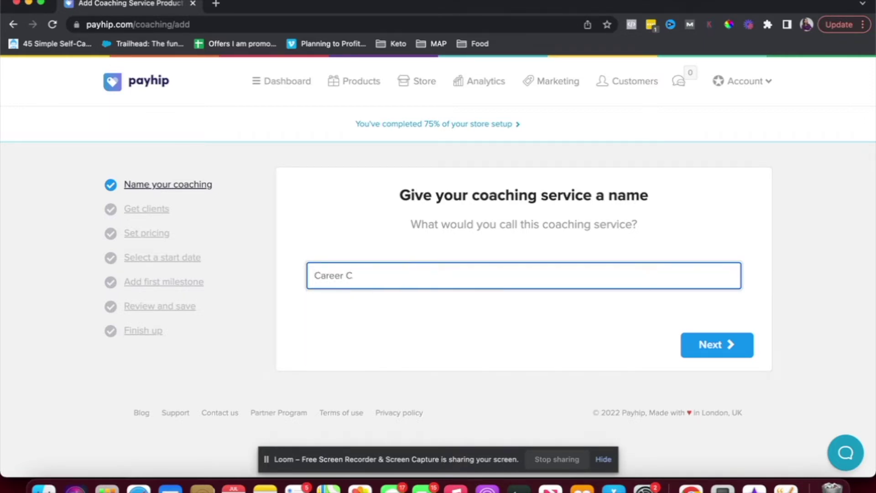
{"action": "type", "text": "oaching by Shweta"}
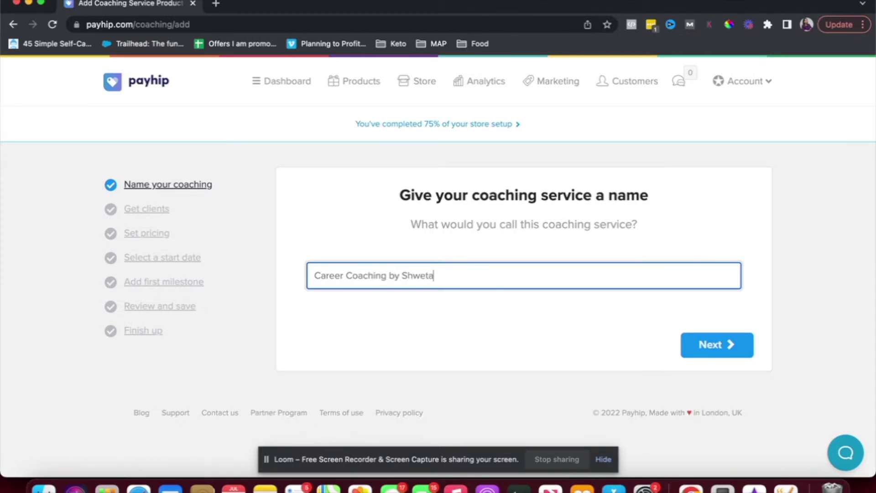
{"action": "left_click", "coordinate": [712, 353]}
Step: Set the client intake flow to "With an intake form" and continue to the pricing plans
{"action": "scroll", "coordinate": [450, 276], "scroll_direction": "down", "scroll_amount": 1}
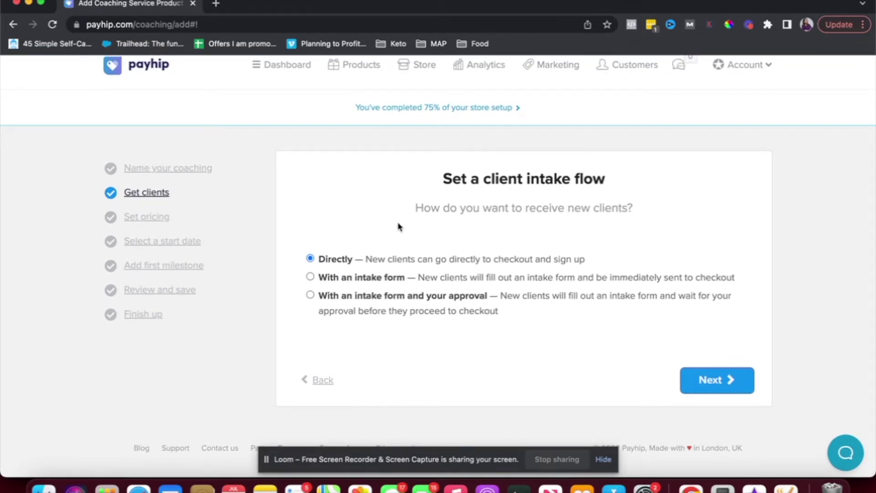
{"action": "left_click", "coordinate": [311, 278]}
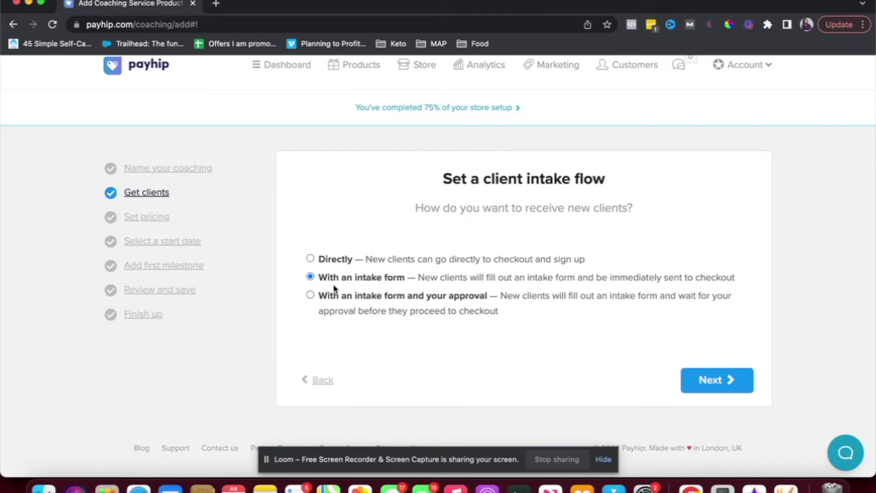
{"action": "left_click", "coordinate": [712, 380]}
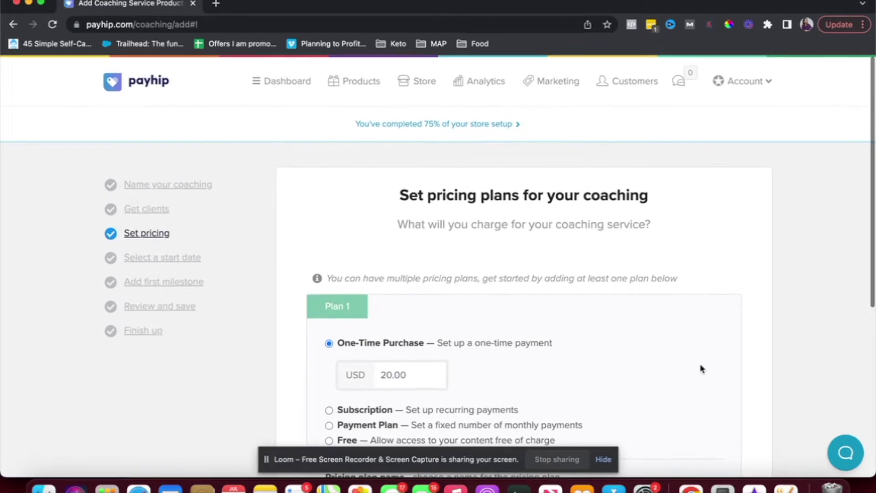
Step: Set Plan 1's one-time purchase price to USD 200 and name the plan "One hour coaching call"
{"action": "scroll", "coordinate": [622, 328], "scroll_direction": "down", "scroll_amount": 2}
{"action": "scroll", "coordinate": [622, 329], "scroll_direction": "down", "scroll_amount": 1}
{"action": "scroll", "coordinate": [622, 328], "scroll_direction": "down", "scroll_amount": 1}
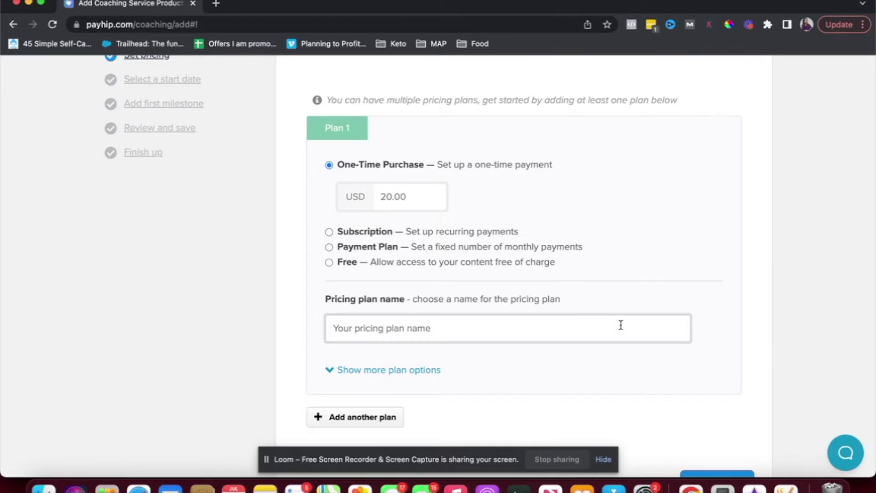
{"action": "scroll", "coordinate": [621, 325], "scroll_direction": "down", "scroll_amount": 1}
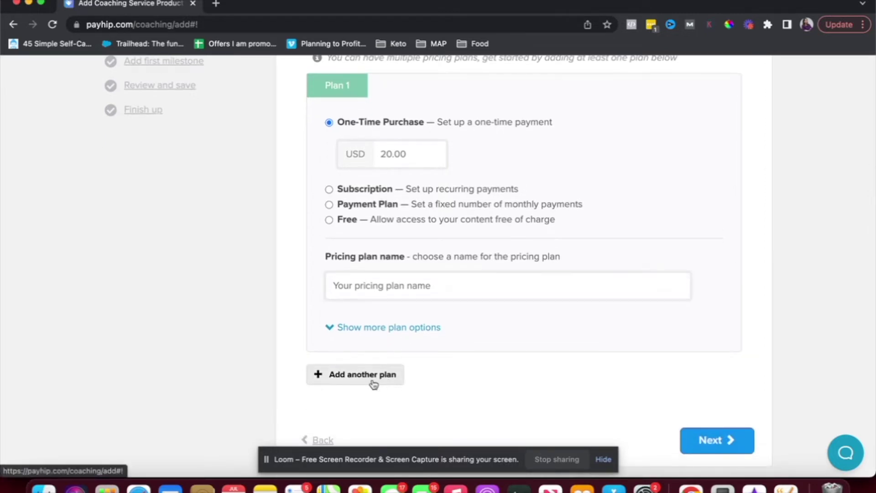
{"action": "scroll", "coordinate": [477, 315], "scroll_direction": "up", "scroll_amount": 1}
{"action": "left_click", "coordinate": [421, 209]}
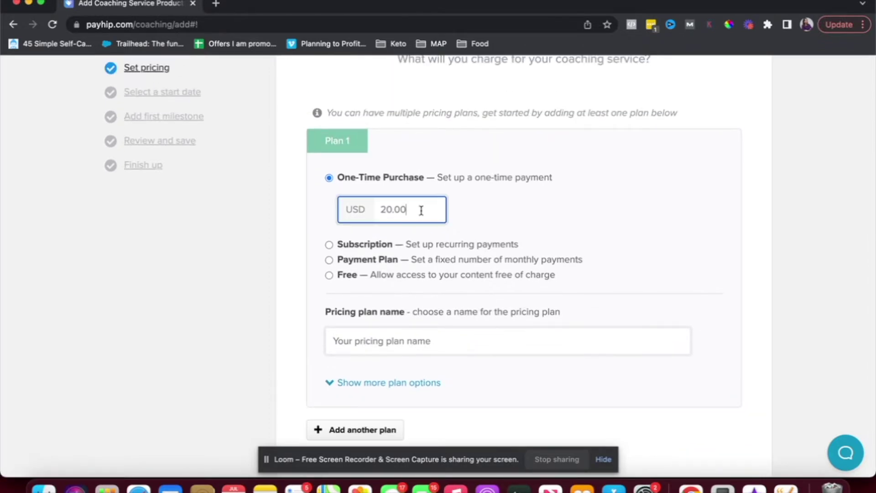
{"action": "key", "text": "super+a"}
{"action": "type", "text": "200"}
{"action": "scroll", "coordinate": [398, 221], "scroll_direction": "down", "scroll_amount": 1}
{"action": "left_click", "coordinate": [416, 281]}
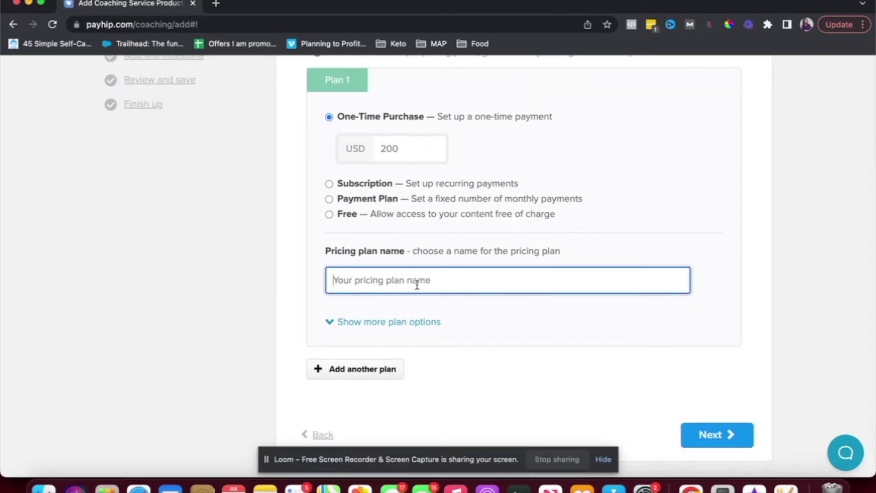
{"action": "type", "text": "One hour coaching call"}
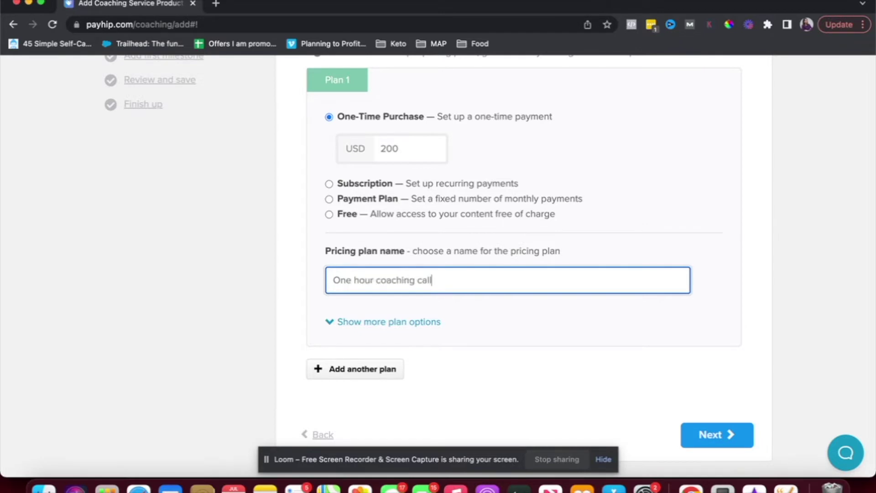
Step: Display a description for Plan 1 reading "One hour career coaching call with" followed by the coach's first name
{"action": "left_click", "coordinate": [336, 325]}
{"action": "scroll", "coordinate": [335, 326], "scroll_direction": "down", "scroll_amount": 2}
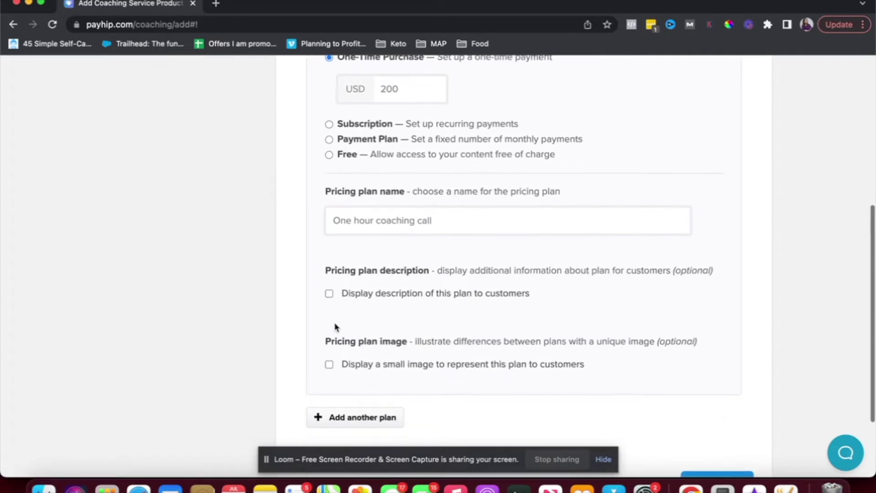
{"action": "left_click", "coordinate": [329, 293]}
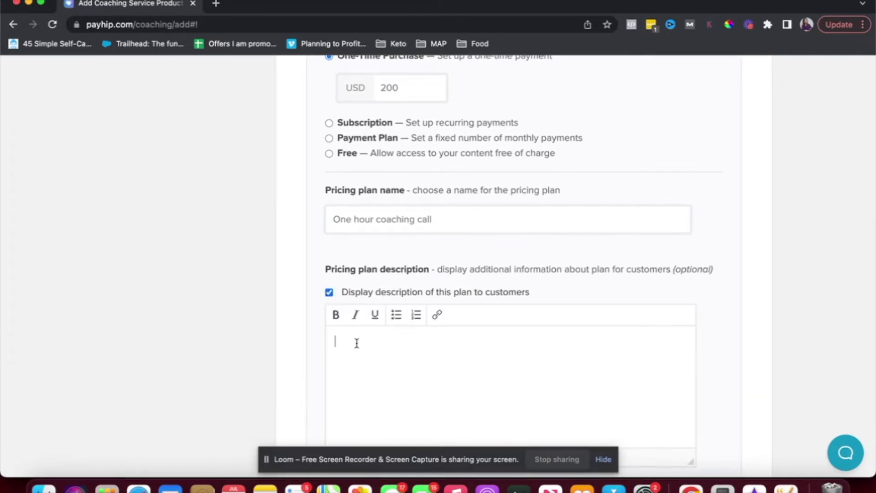
{"action": "type", "text": "One hour career coaching call with Shweta"}
Step: Enable the small customer-facing image for Plan 1 and upload cv.png from Downloads
{"action": "scroll", "coordinate": [509, 265], "scroll_direction": "down", "scroll_amount": 1}
{"action": "scroll", "coordinate": [314, 315], "scroll_direction": "down", "scroll_amount": 5}
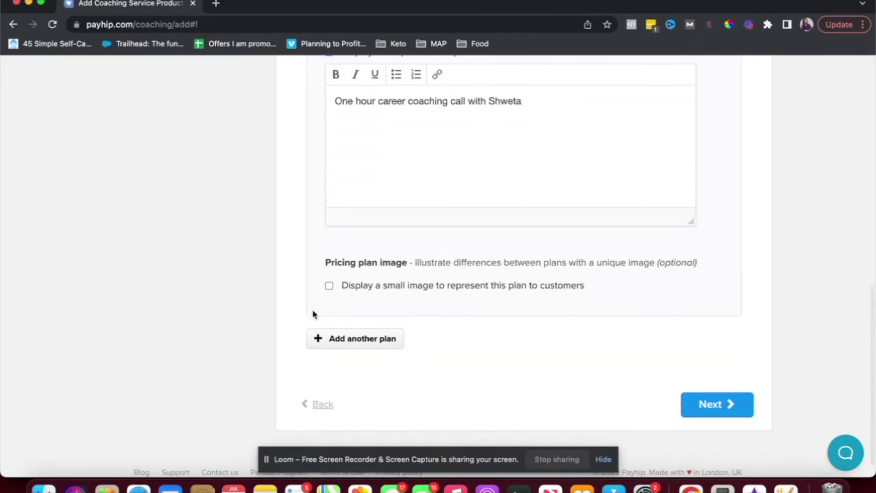
{"action": "left_click", "coordinate": [329, 286]}
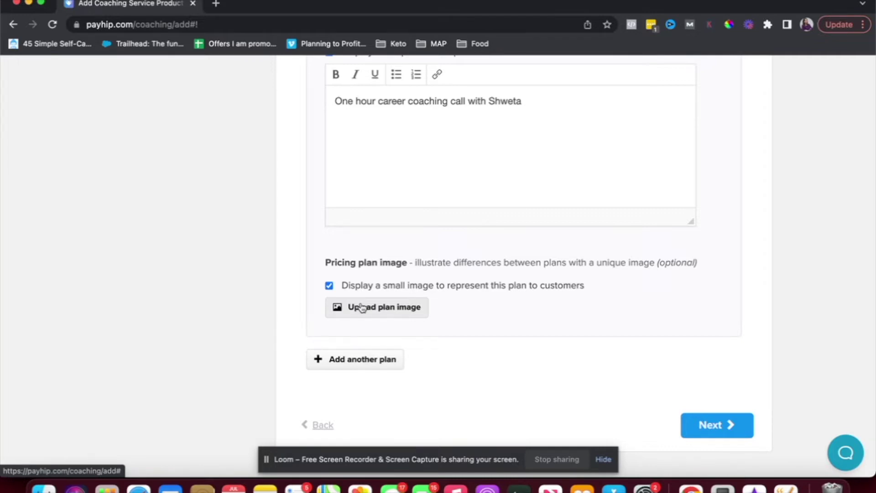
{"action": "scroll", "coordinate": [362, 232], "scroll_direction": "up", "scroll_amount": 3}
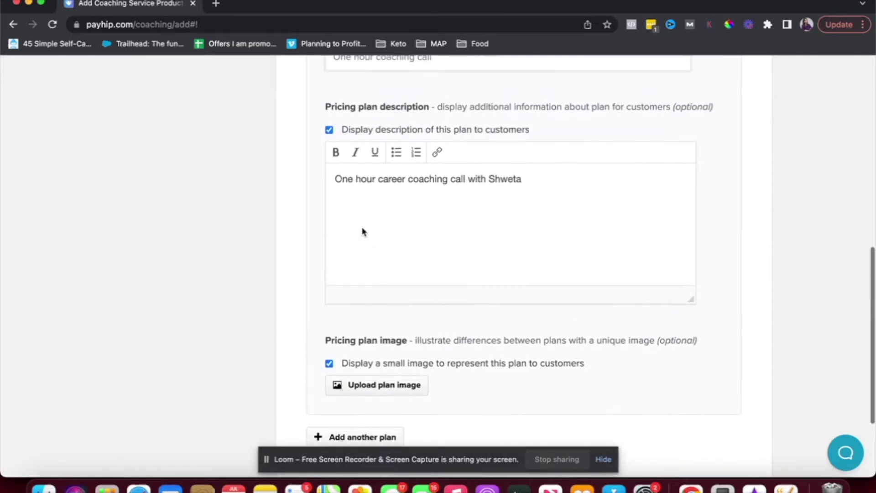
{"action": "scroll", "coordinate": [362, 232], "scroll_direction": "up", "scroll_amount": 1}
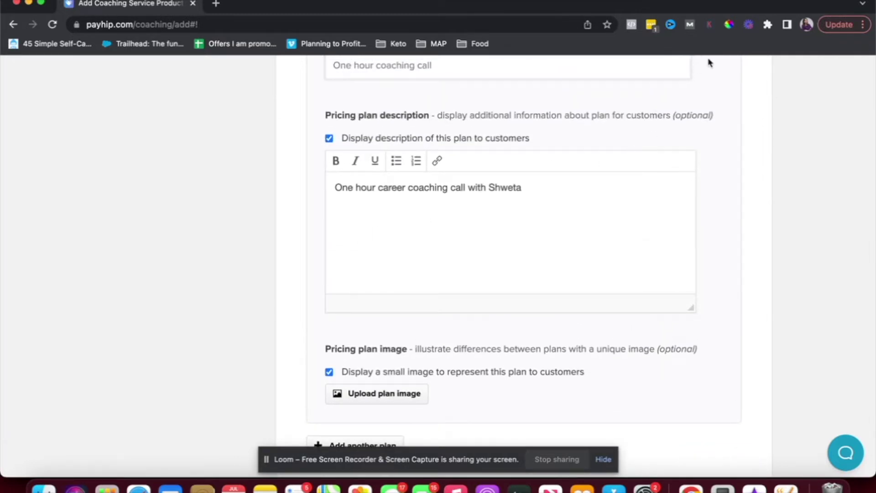
{"action": "left_click", "coordinate": [358, 393]}
{"action": "left_click", "coordinate": [399, 216]}
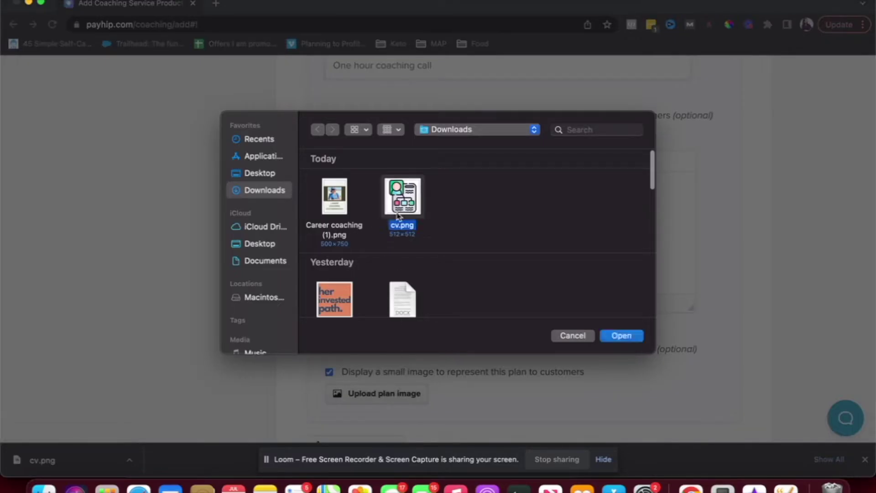
{"action": "left_click", "coordinate": [622, 336]}
Step: Review Plan 1's image, description, name and price settings
{"action": "scroll", "coordinate": [486, 313], "scroll_direction": "down", "scroll_amount": 3}
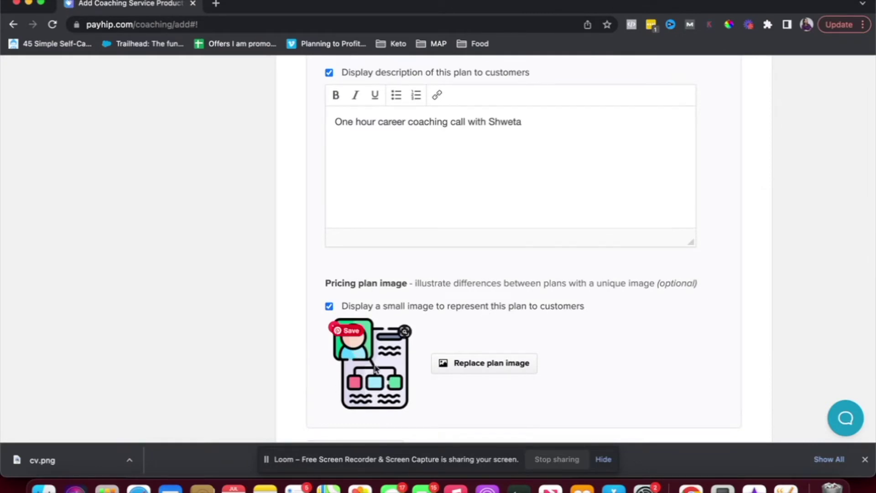
{"action": "scroll", "coordinate": [376, 369], "scroll_direction": "down", "scroll_amount": 3}
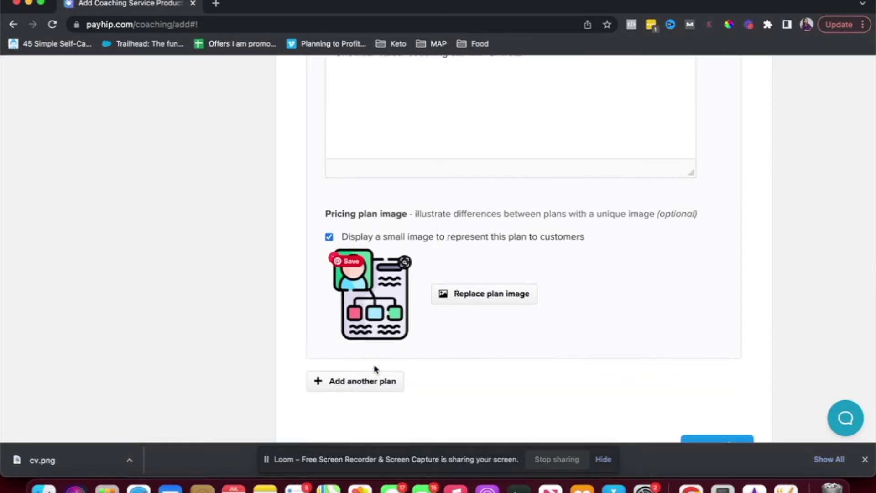
{"action": "scroll", "coordinate": [375, 369], "scroll_direction": "down", "scroll_amount": 2}
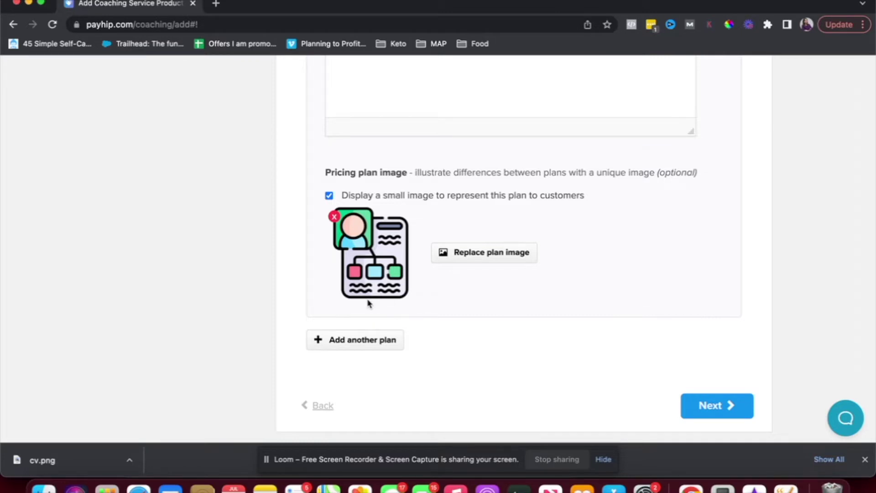
{"action": "scroll", "coordinate": [372, 269], "scroll_direction": "down", "scroll_amount": 1}
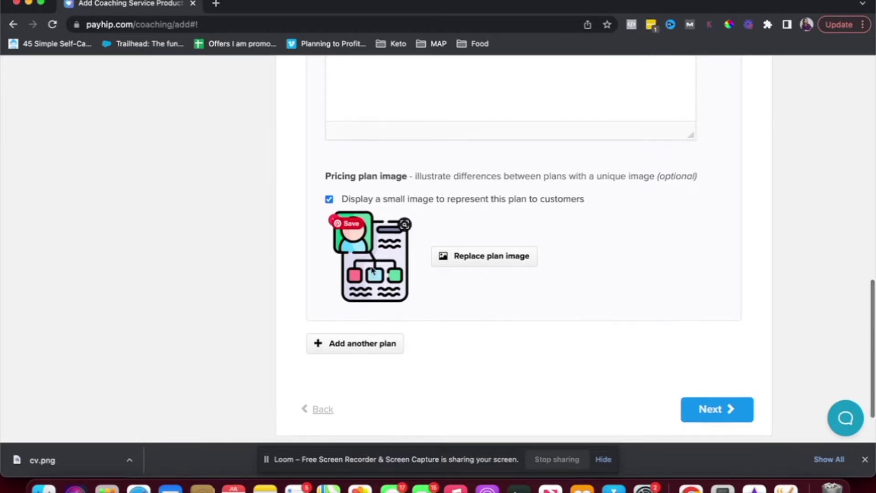
{"action": "scroll", "coordinate": [645, 323], "scroll_direction": "up", "scroll_amount": 5}
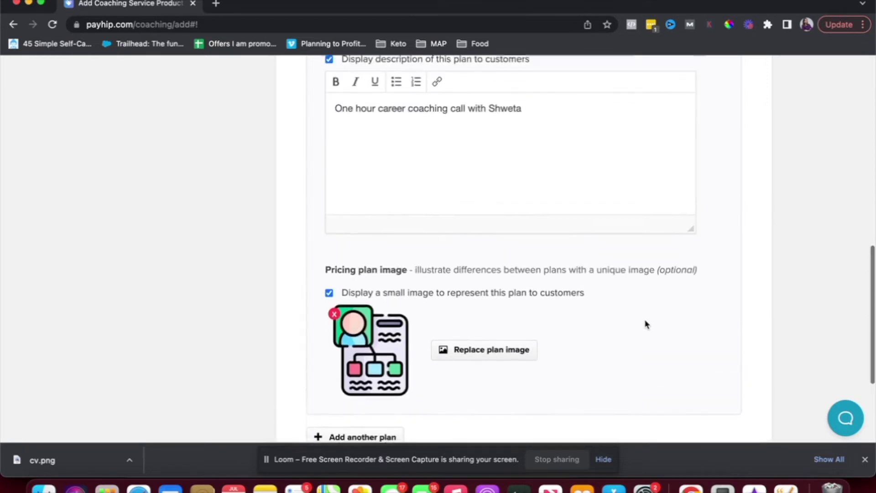
{"action": "scroll", "coordinate": [645, 323], "scroll_direction": "up", "scroll_amount": 3}
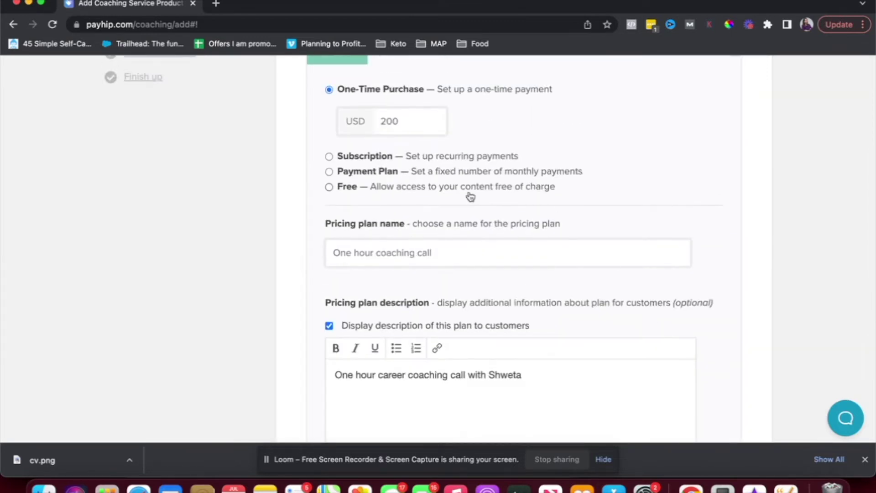
{"action": "scroll", "coordinate": [470, 195], "scroll_direction": "up", "scroll_amount": 2}
Step: Add a second pricing plan as a monthly subscription priced at USD 500
{"action": "scroll", "coordinate": [470, 196], "scroll_direction": "down", "scroll_amount": 10}
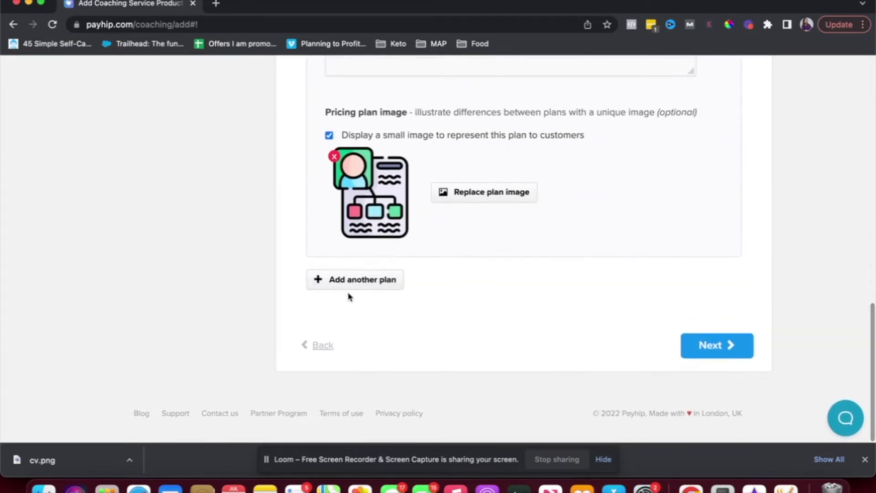
{"action": "left_click", "coordinate": [350, 281]}
{"action": "scroll", "coordinate": [420, 303], "scroll_direction": "down", "scroll_amount": 2}
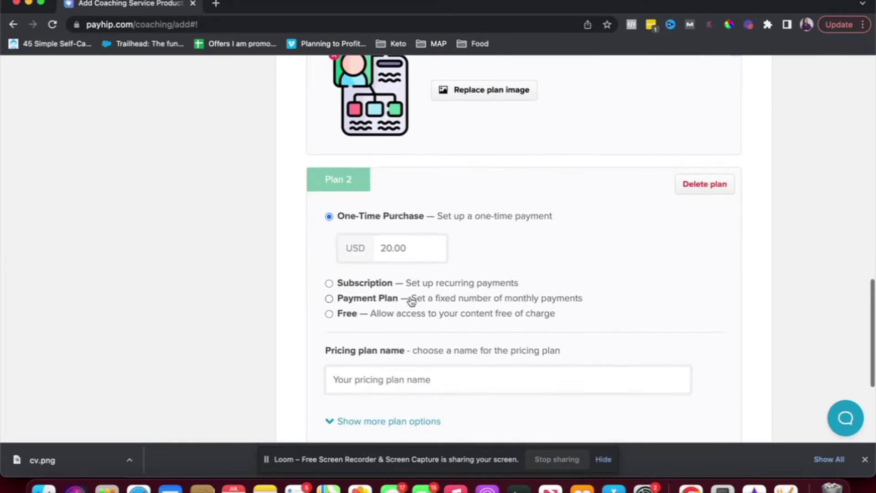
{"action": "left_click", "coordinate": [329, 283]}
{"action": "left_click", "coordinate": [400, 318]}
{"action": "double_click", "coordinate": [399, 318]}
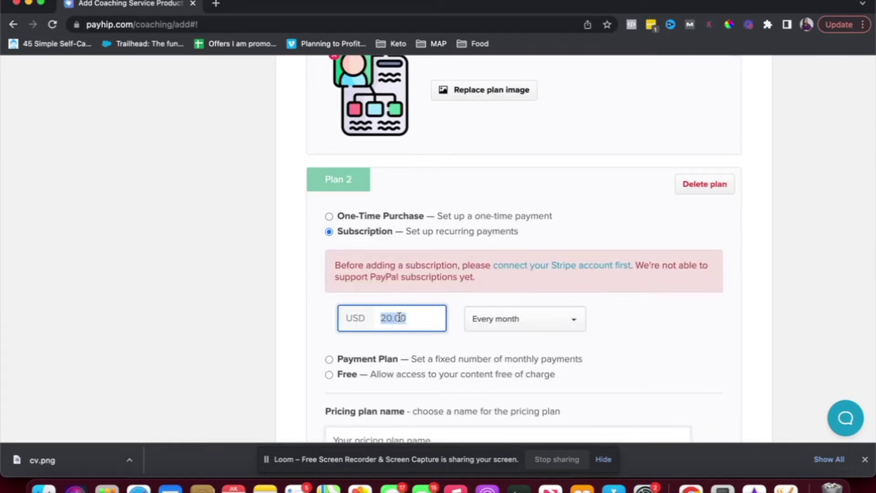
{"action": "type", "text": "500"}
{"action": "scroll", "coordinate": [352, 272], "scroll_direction": "down", "scroll_amount": 3}
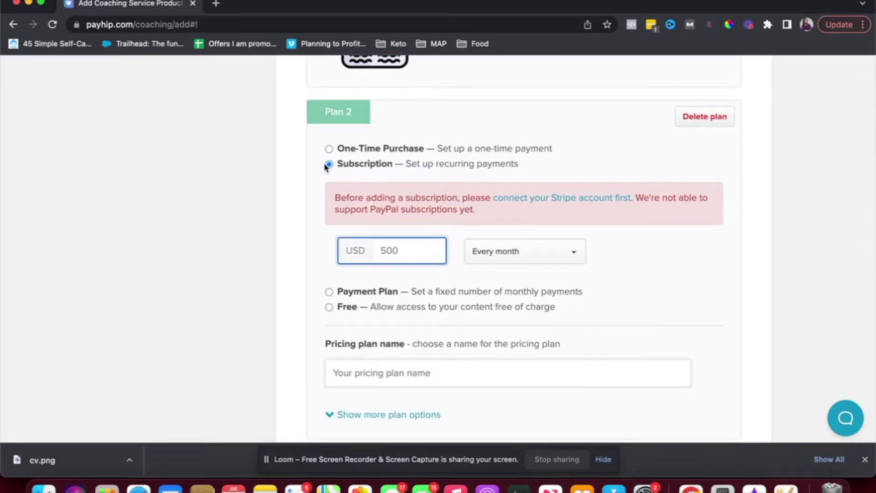
Step: Switch Plan 2 to the Payment Plan type to examine its settings, and return it to Subscription
{"action": "left_click", "coordinate": [330, 292]}
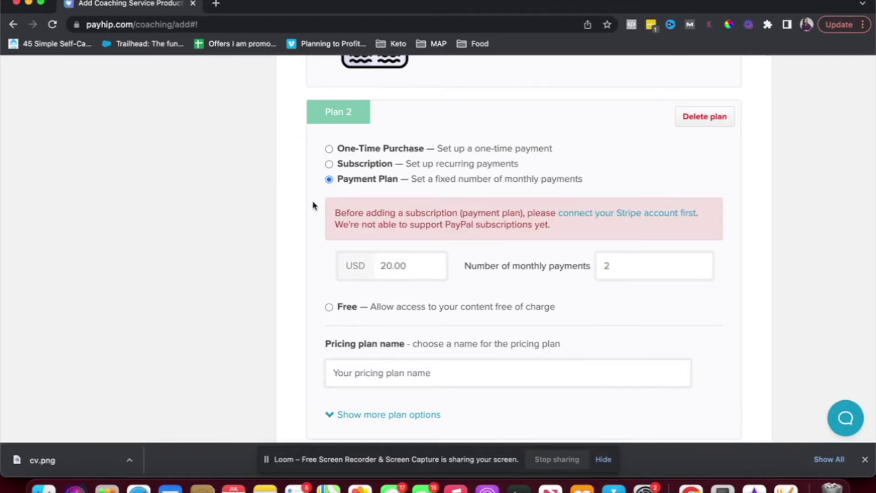
{"action": "double_click", "coordinate": [454, 225]}
{"action": "left_click", "coordinate": [455, 228]}
{"action": "left_click", "coordinate": [329, 165]}
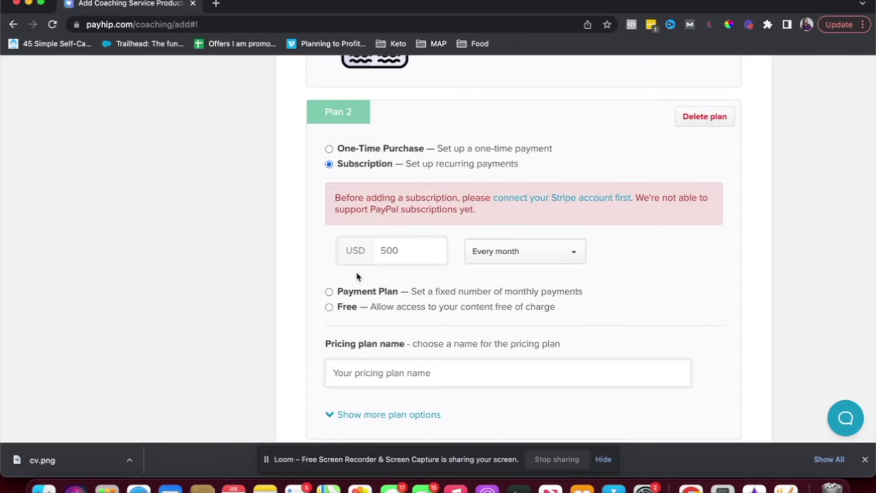
Step: Name Plan 2 "Monthly Career Coaching"
{"action": "scroll", "coordinate": [361, 274], "scroll_direction": "down", "scroll_amount": 3}
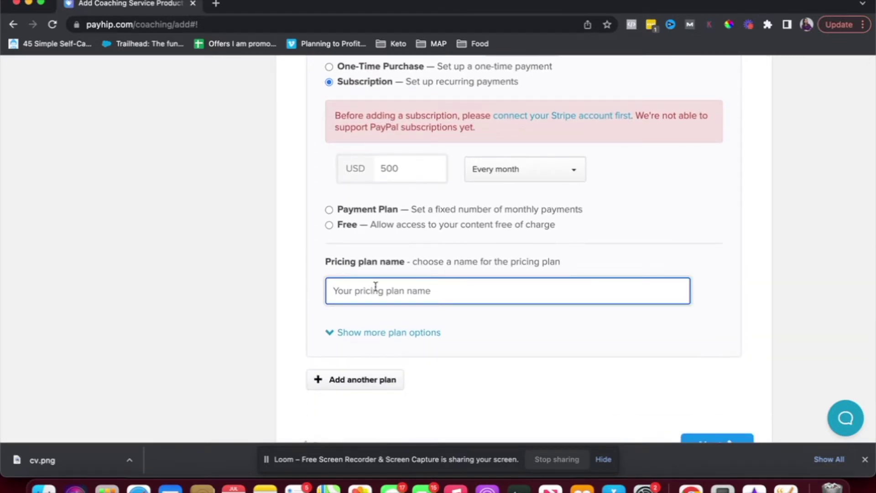
{"action": "type", "text": "Monthly Career Coaching"}
Step: Display a description for Plan 2 reading "Monthly career coaching option includes Linkedin , Resume, Interview Prep"
{"action": "left_click", "coordinate": [334, 336]}
{"action": "scroll", "coordinate": [335, 336], "scroll_direction": "down", "scroll_amount": 2}
{"action": "left_click", "coordinate": [329, 292]}
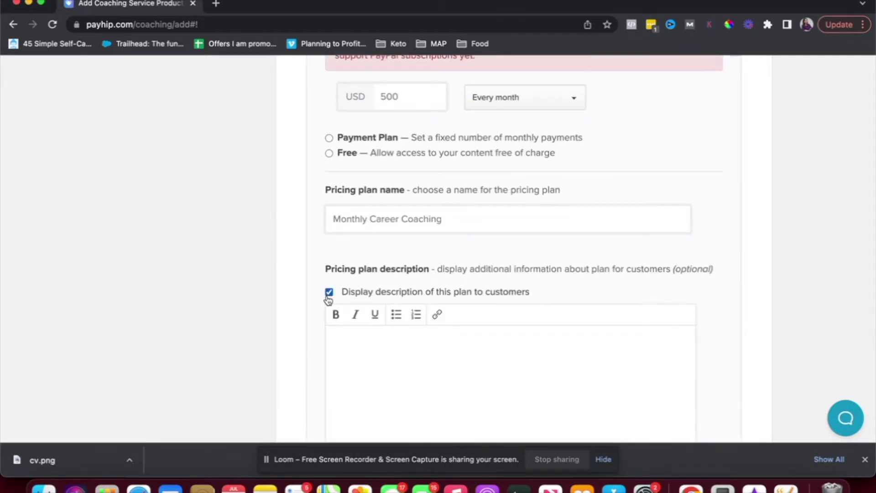
{"action": "left_click", "coordinate": [357, 347]}
{"action": "type", "text": "Monthly care"}
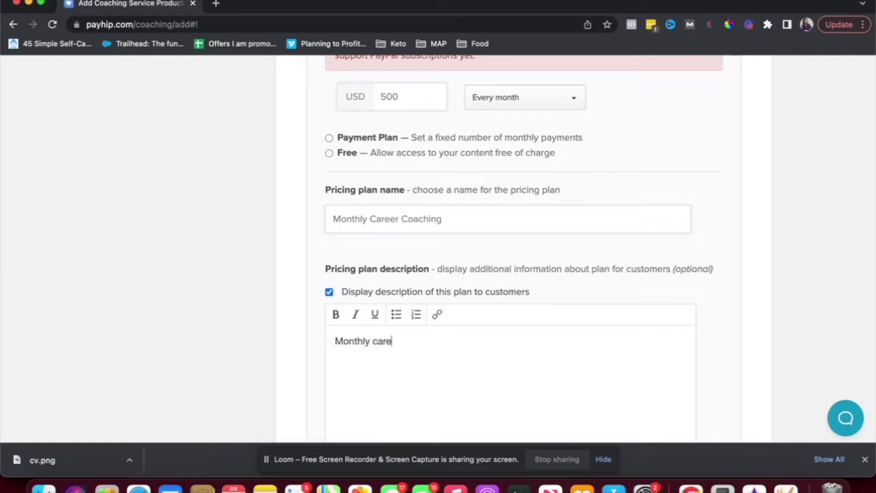
{"action": "type", "text": "er coaching option"}
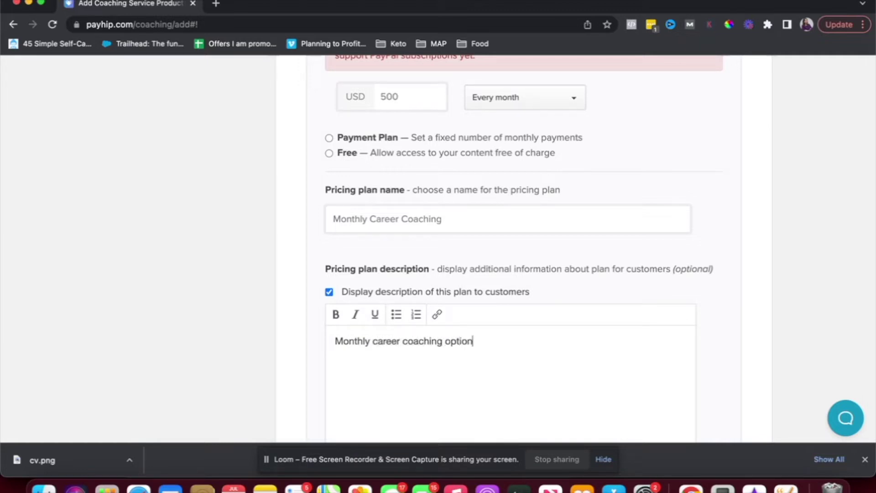
{"action": "scroll", "coordinate": [524, 248], "scroll_direction": "down", "scroll_amount": 3}
{"action": "type", "text": "includes "}
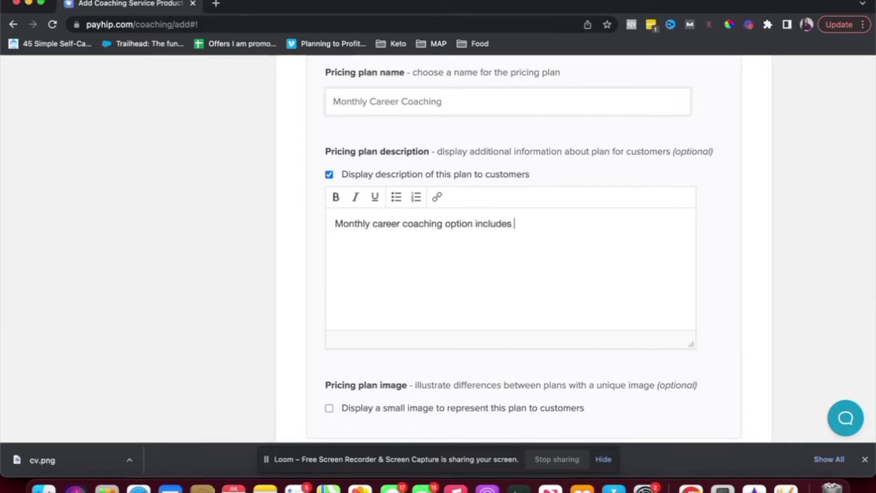
{"action": "type", "text": "Linkedin , Resume"}
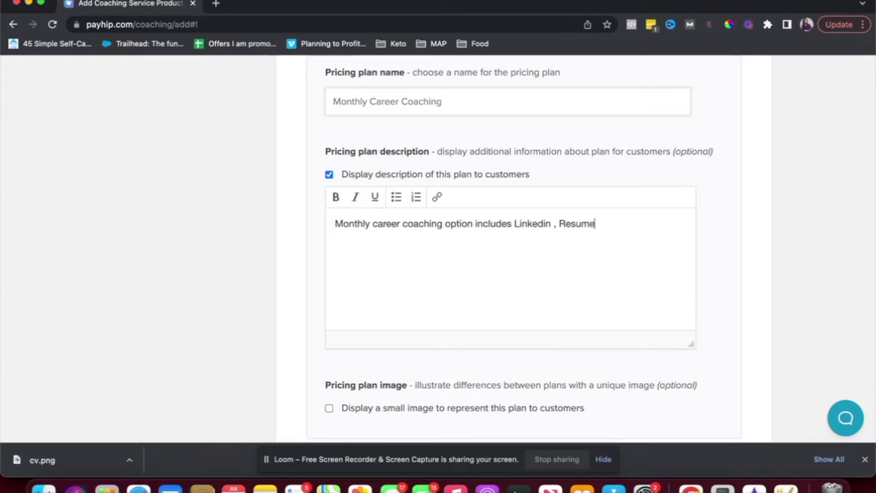
{"action": "type", "text": ", Interview Prep"}
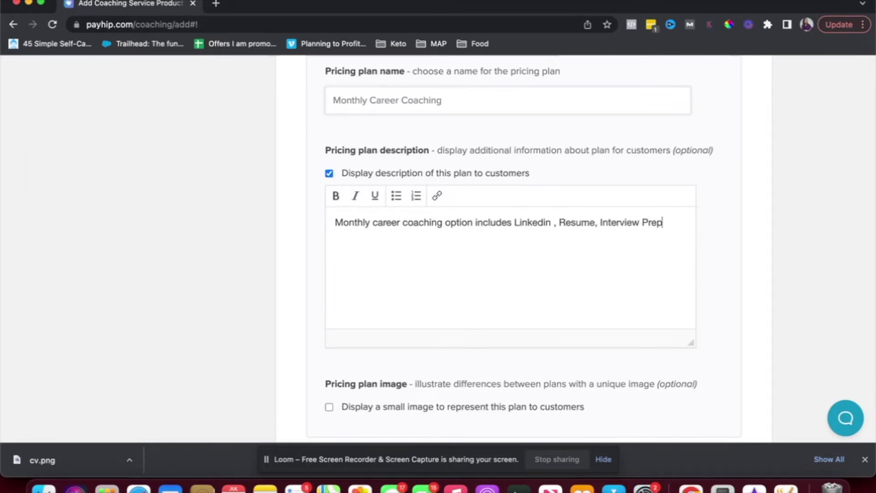
Step: Enable the pricing plan image for Plan 2 and upload cv.png from Downloads
{"action": "scroll", "coordinate": [248, 377], "scroll_direction": "down", "scroll_amount": 2}
{"action": "left_click", "coordinate": [329, 333]}
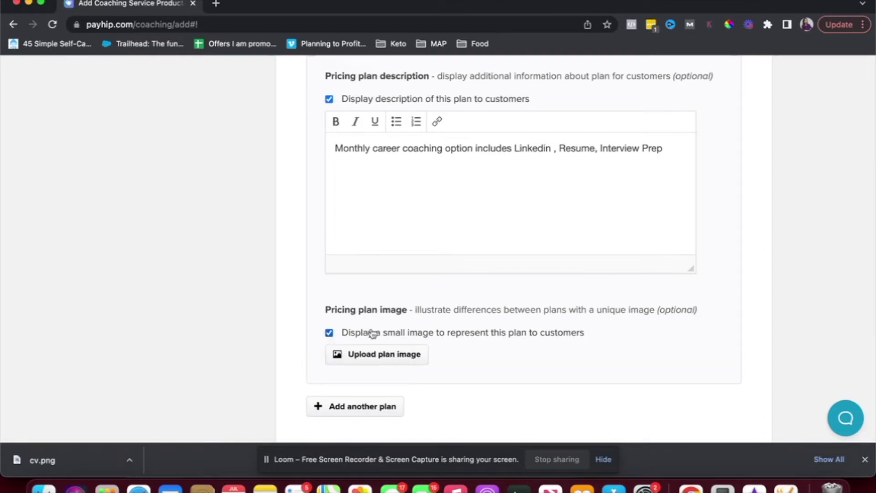
{"action": "left_click", "coordinate": [363, 354]}
{"action": "left_click", "coordinate": [408, 210]}
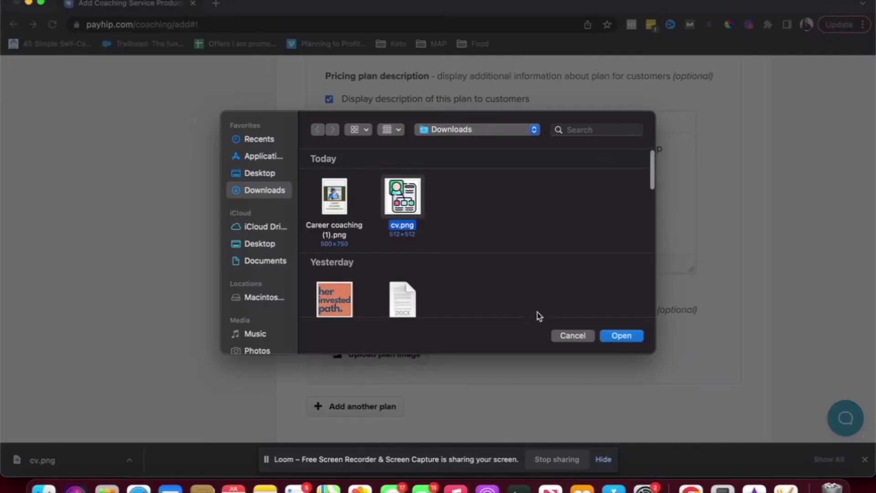
{"action": "left_click", "coordinate": [612, 336]}
Step: Submit the pricing plans and accept the enrollment date as the first milestone's date
{"action": "scroll", "coordinate": [495, 330], "scroll_direction": "down", "scroll_amount": 5}
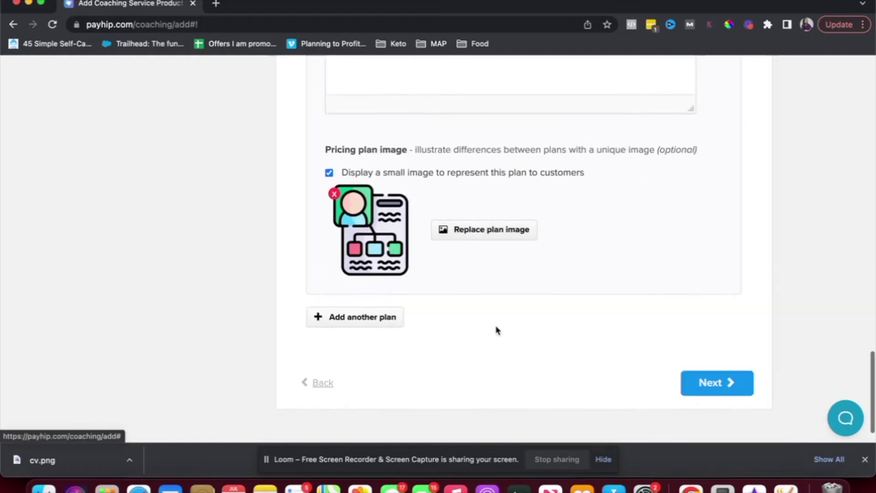
{"action": "left_click", "coordinate": [729, 362]}
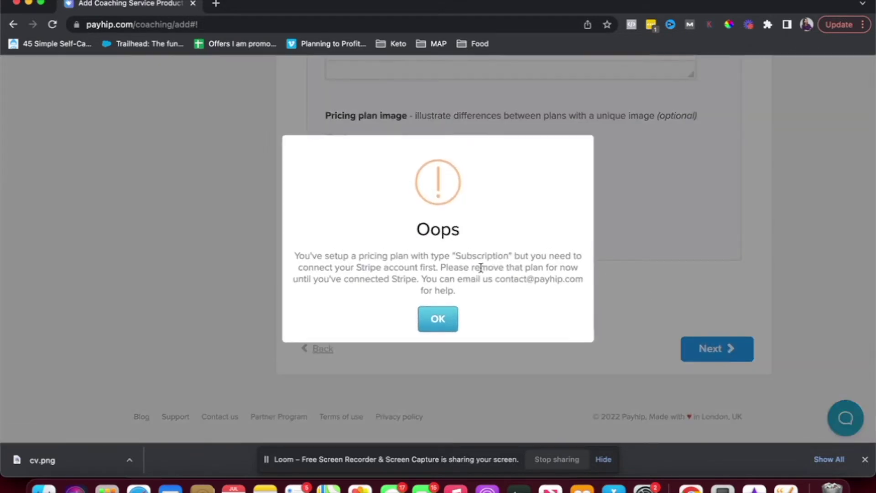
{"action": "left_click", "coordinate": [445, 318]}
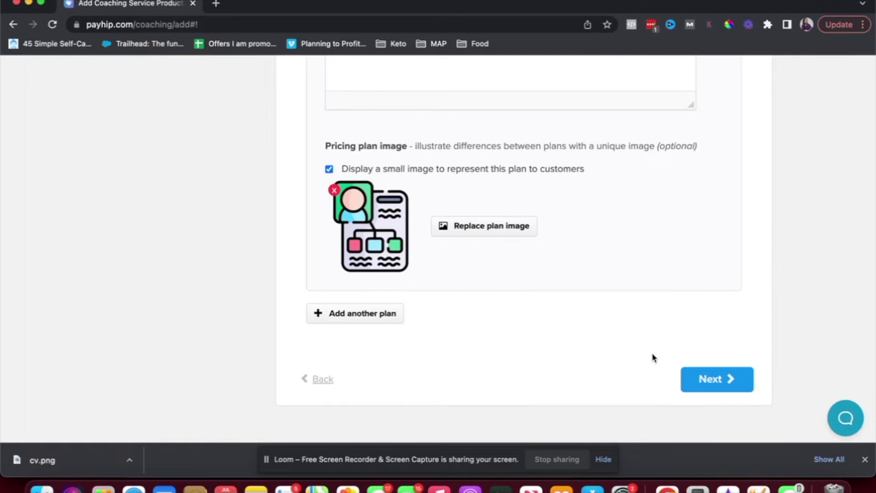
{"action": "left_click", "coordinate": [713, 390]}
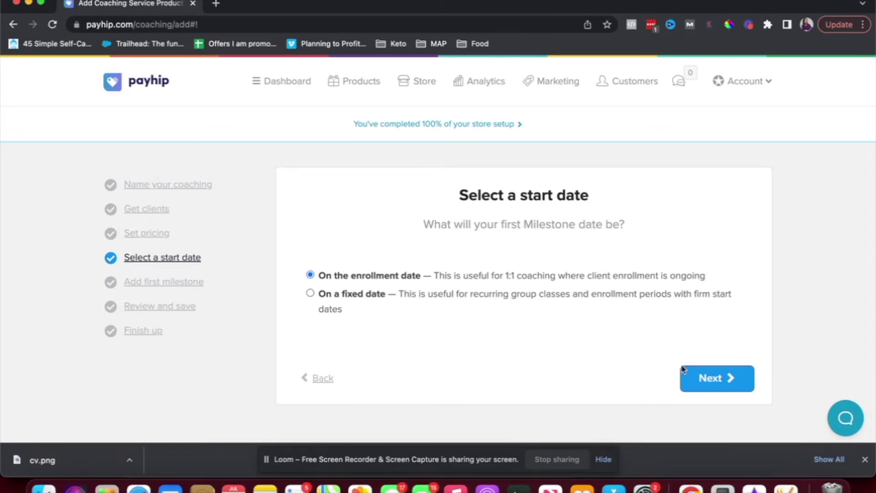
{"action": "left_click", "coordinate": [708, 378]}
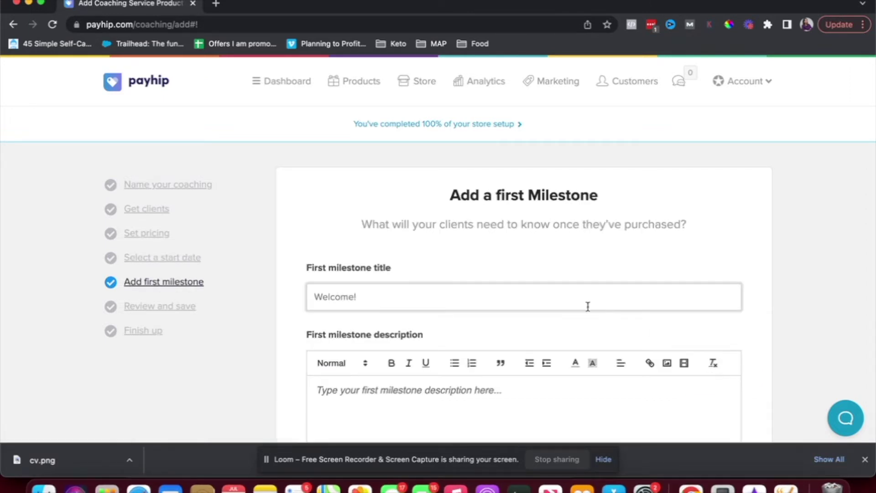
Step: Extend the first milestone's title to "Welcome! Book Your First Call!"
{"action": "scroll", "coordinate": [588, 306], "scroll_direction": "down", "scroll_amount": 2}
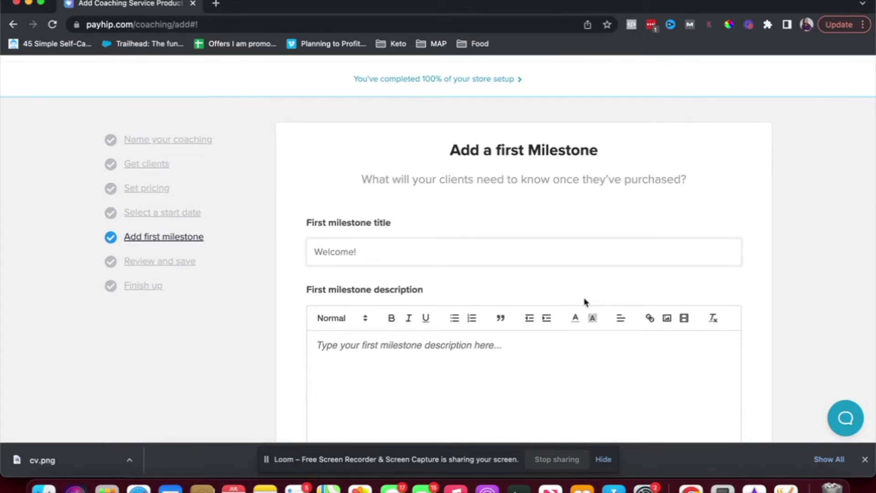
{"action": "scroll", "coordinate": [586, 302], "scroll_direction": "down", "scroll_amount": 1}
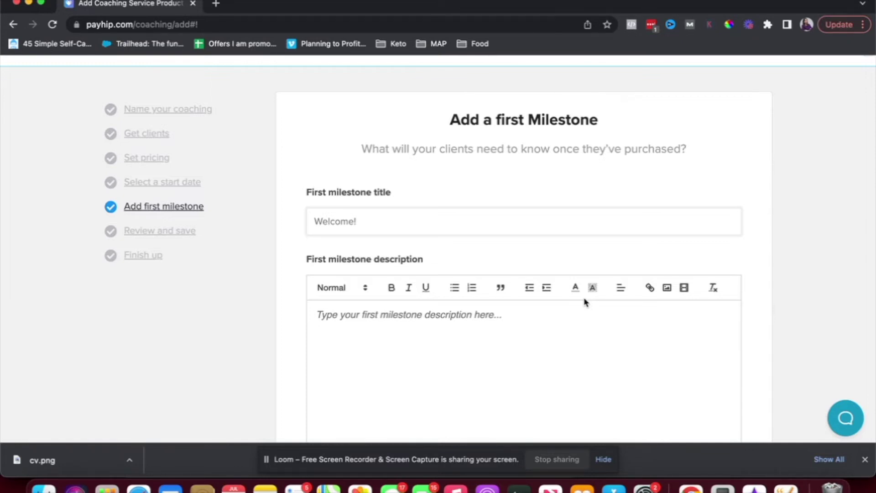
{"action": "left_click", "coordinate": [525, 229]}
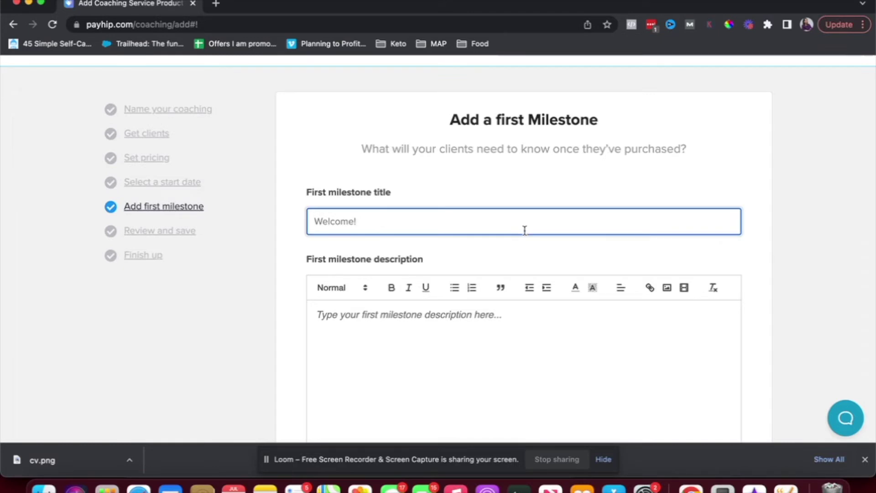
{"action": "type", "text": "B"}
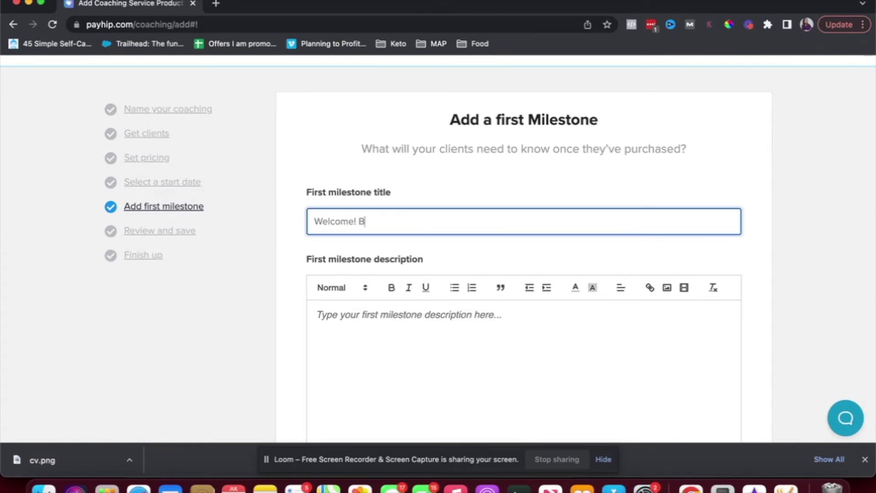
{"action": "type", "text": "ook Your First Call!"}
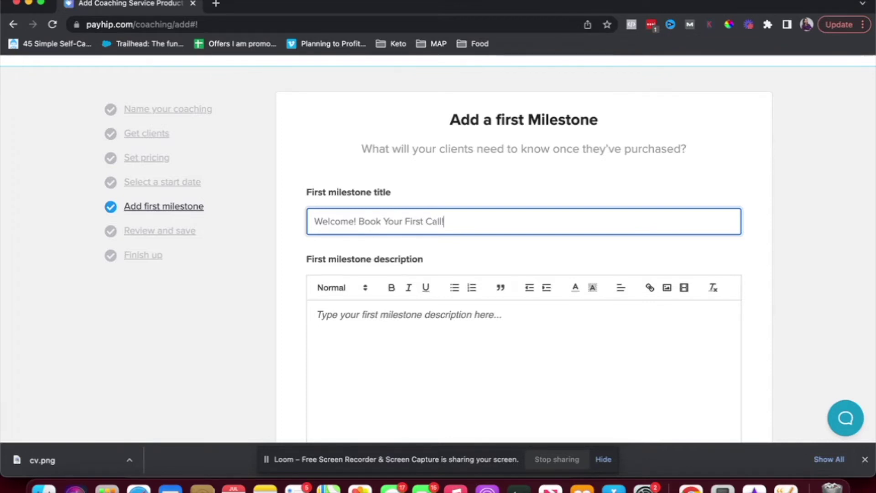
Step: Write the first milestone's description as "Use the calendar below to book your call."
{"action": "scroll", "coordinate": [514, 266], "scroll_direction": "down", "scroll_amount": 2}
{"action": "left_click", "coordinate": [513, 276]}
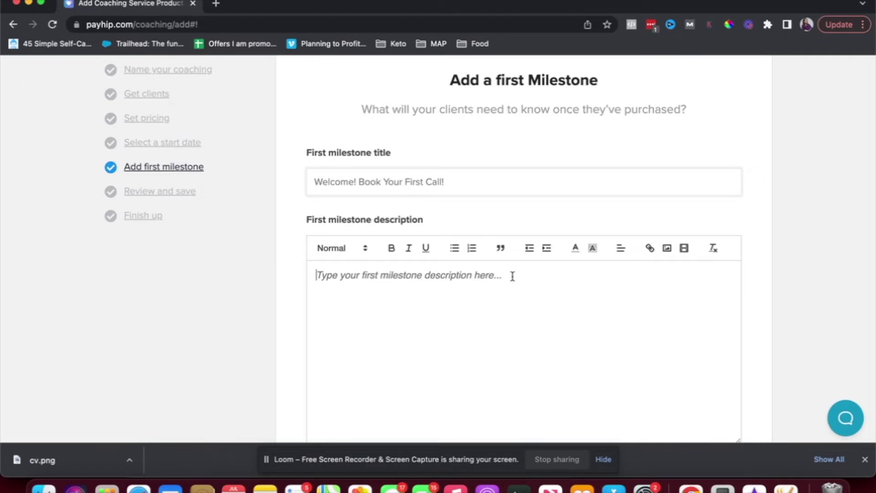
{"action": "scroll", "coordinate": [513, 275], "scroll_direction": "down", "scroll_amount": 2}
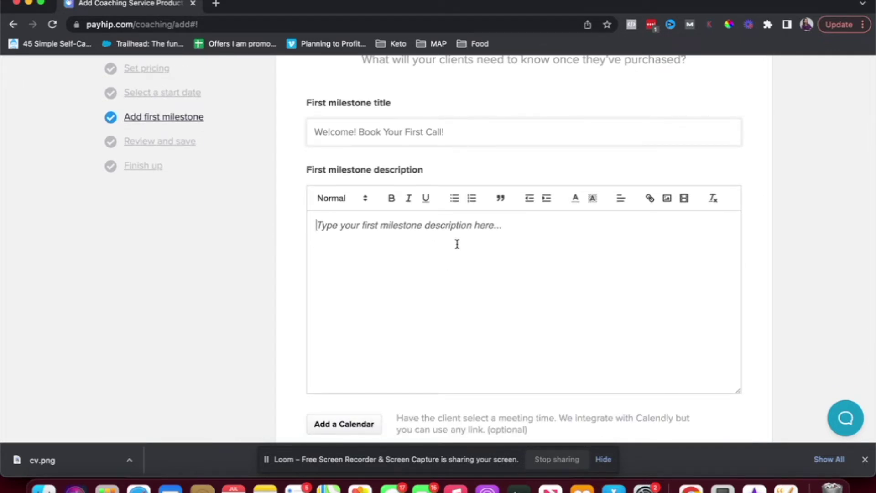
{"action": "type", "text": "Click on"}
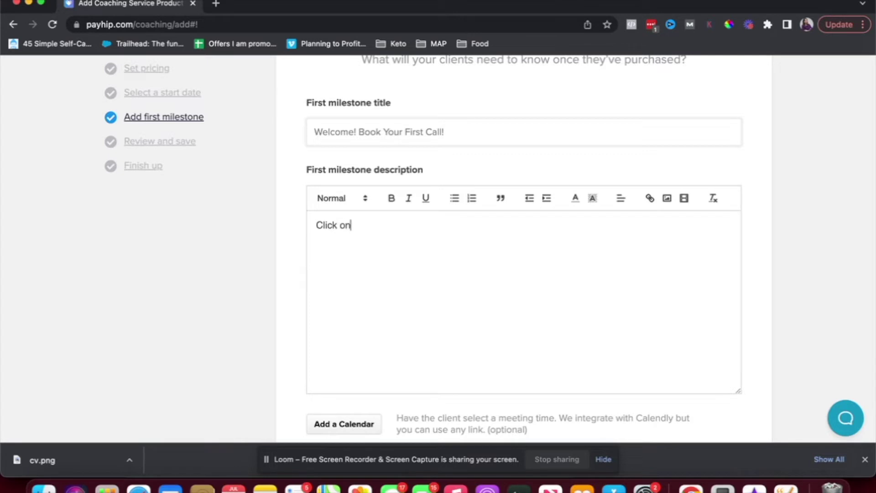
{"action": "key", "text": "BackSpace"}
{"action": "key", "text": "BackSpace"}
{"action": "key", "text": "BackSpace"}
{"action": "key", "text": "BackSpace"}
{"action": "key", "text": "BackSpace"}
{"action": "key", "text": "BackSpace"}
{"action": "key", "text": "BackSpace"}
{"action": "key", "text": "BackSpace"}
{"action": "type", "text": "Use the calendar"}
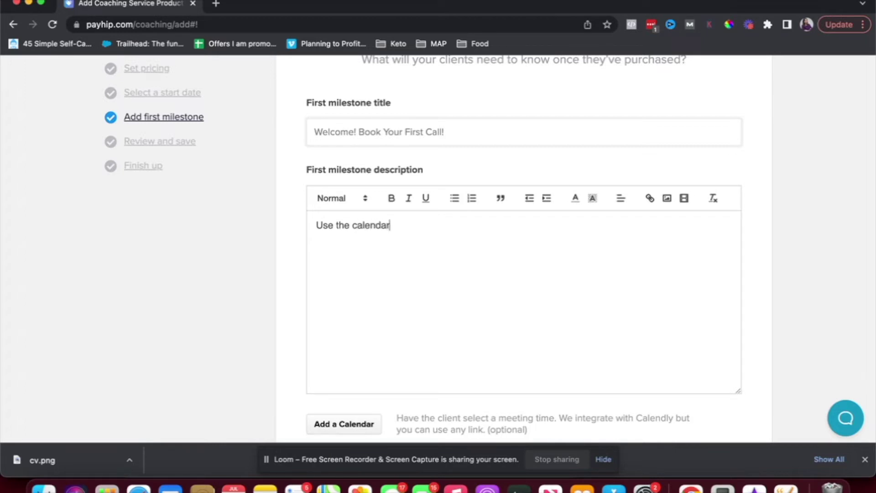
{"action": "type", "text": " below to book your call."}
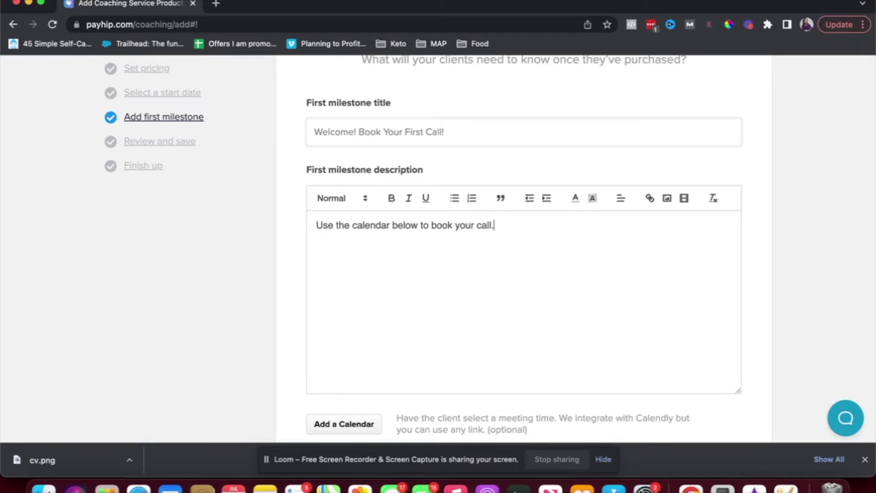
Step: Add a calendar to the first milestone and read the note about Calendly integration
{"action": "scroll", "coordinate": [524, 247], "scroll_direction": "down", "scroll_amount": 3}
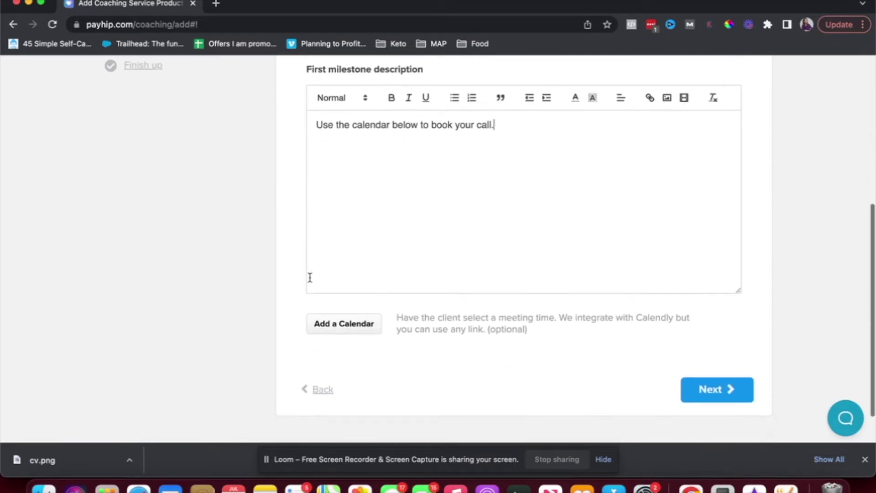
{"action": "left_click", "coordinate": [332, 332]}
{"action": "scroll", "coordinate": [332, 334], "scroll_direction": "down", "scroll_amount": 1}
{"action": "left_click", "coordinate": [332, 331]}
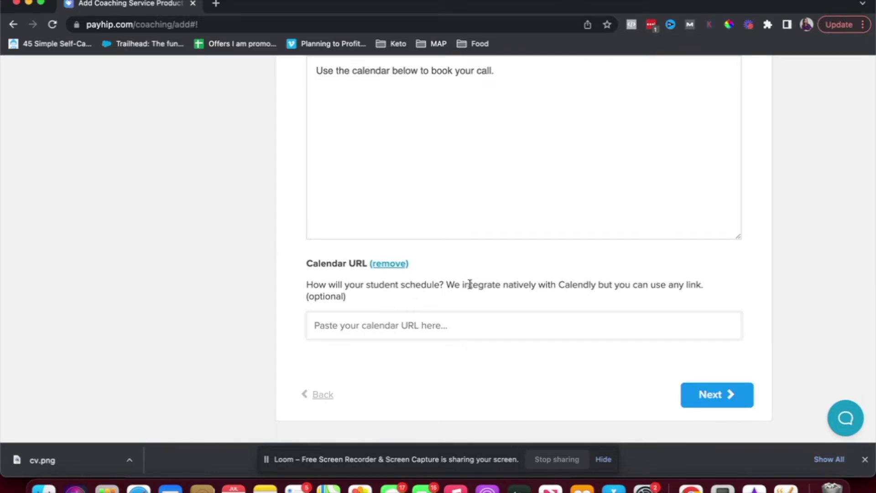
{"action": "double_click", "coordinate": [577, 287]}
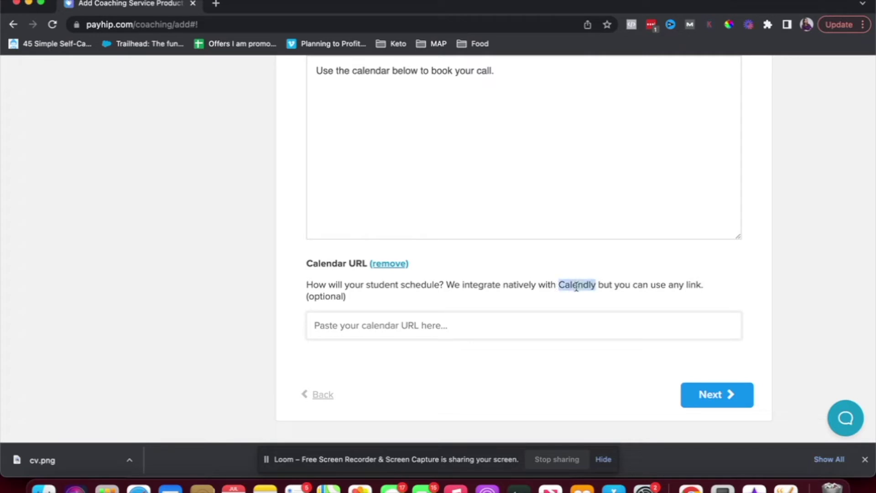
{"action": "left_click", "coordinate": [541, 320]}
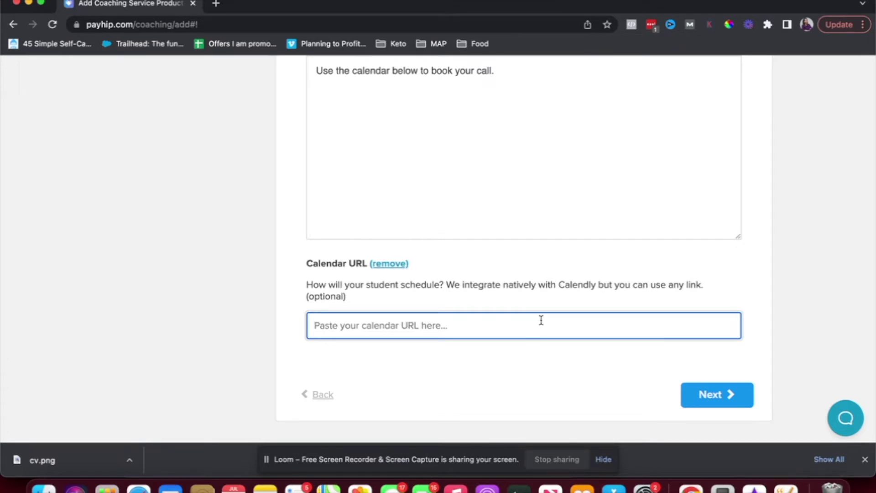
{"action": "type", "text": "https"}
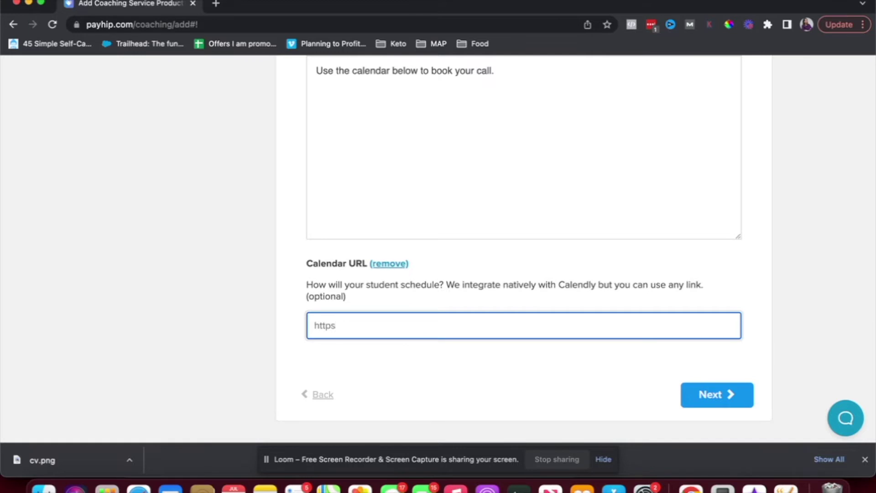
{"action": "type", "text": ":calendly.com"}
{"action": "left_click", "coordinate": [340, 325]}
{"action": "key", "text": "BackSpace"}
{"action": "type", "text": "//c"}
{"action": "left_click", "coordinate": [400, 326]}
{"action": "type", "text": "/shwetadawar"}
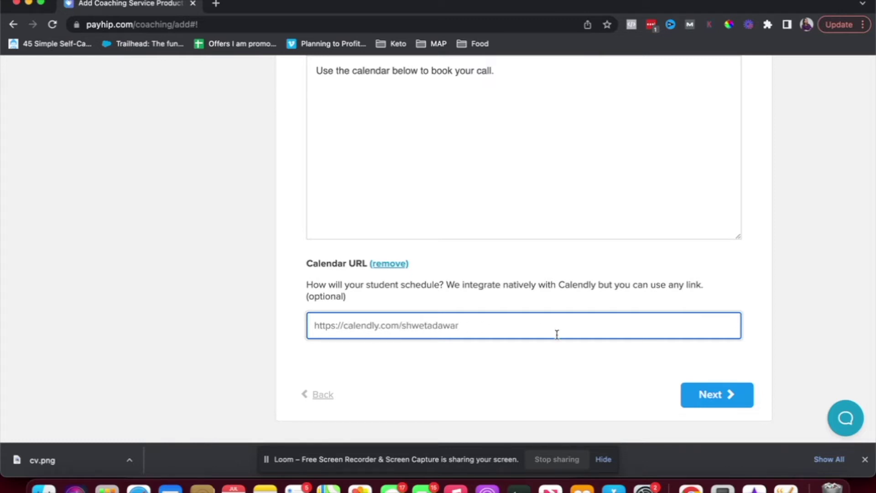
Step: Continue to the coaching service review and check its pricing plans, intake flow, milestone, calendar URL, start date, visibility and advanced options
{"action": "left_click", "coordinate": [714, 395]}
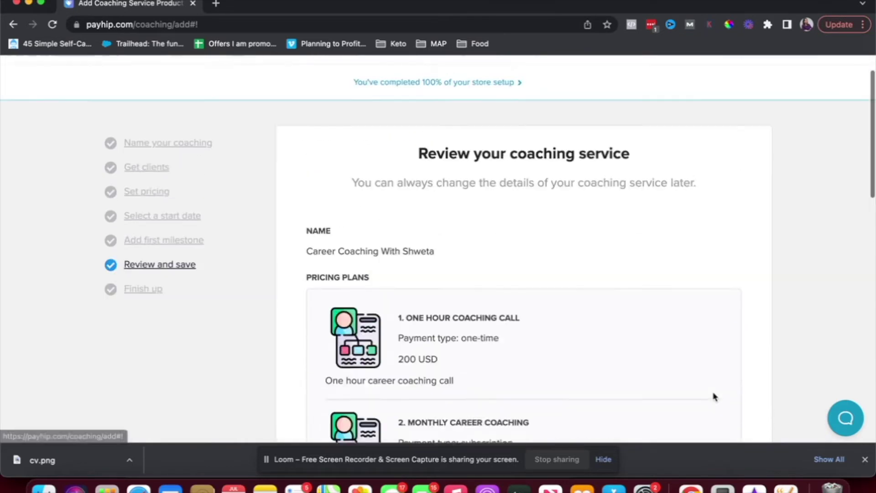
{"action": "scroll", "coordinate": [577, 350], "scroll_direction": "down", "scroll_amount": 3}
{"action": "scroll", "coordinate": [576, 350], "scroll_direction": "down", "scroll_amount": 4}
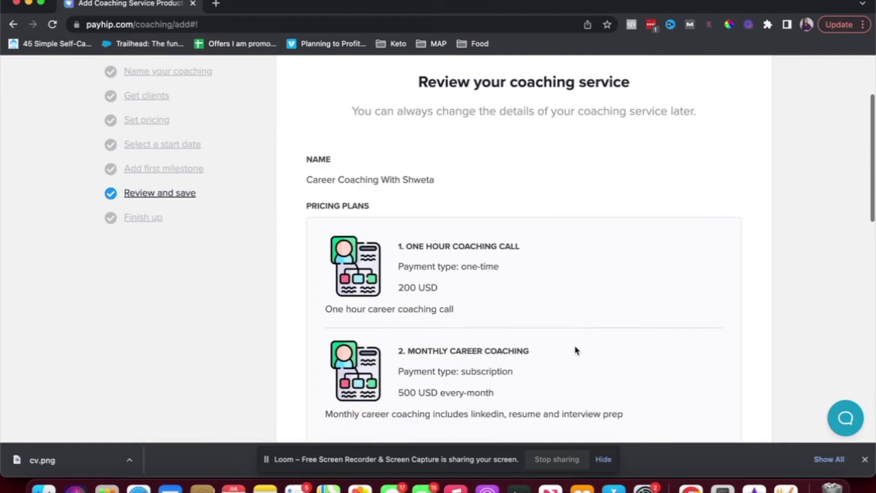
{"action": "scroll", "coordinate": [576, 350], "scroll_direction": "down", "scroll_amount": 5}
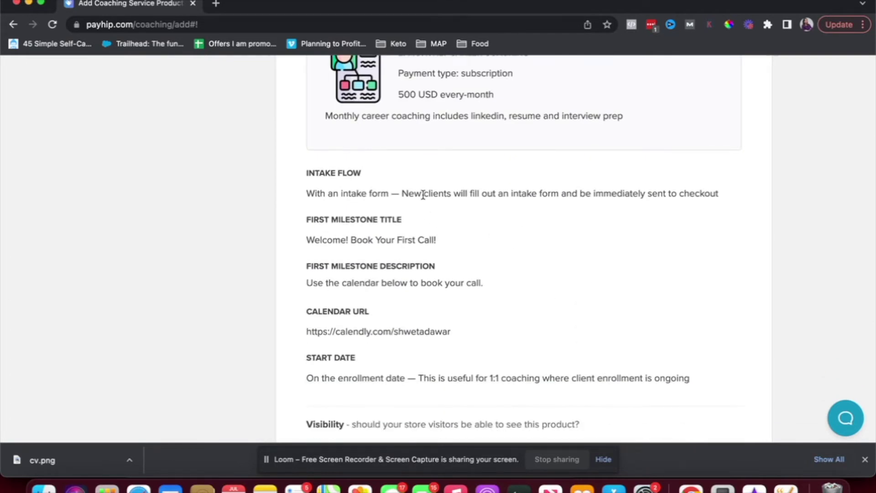
{"action": "scroll", "coordinate": [372, 243], "scroll_direction": "down", "scroll_amount": 1}
{"action": "scroll", "coordinate": [372, 243], "scroll_direction": "down", "scroll_amount": 1}
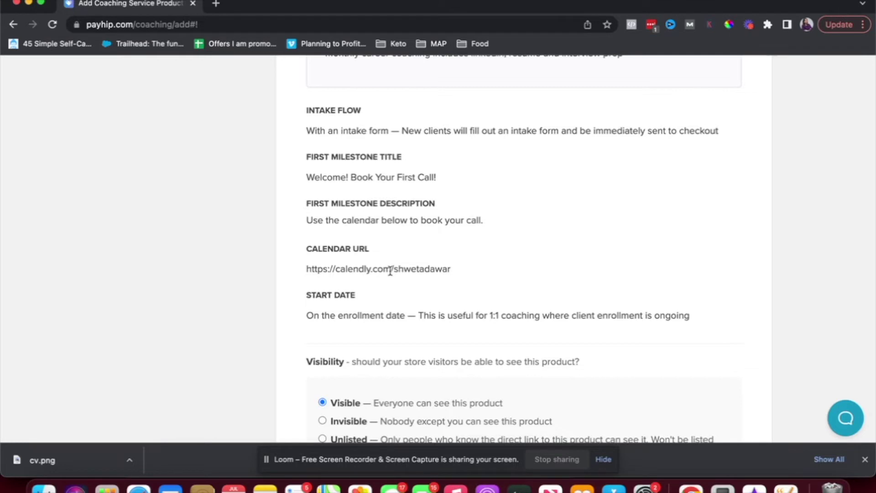
{"action": "scroll", "coordinate": [390, 270], "scroll_direction": "down", "scroll_amount": 4}
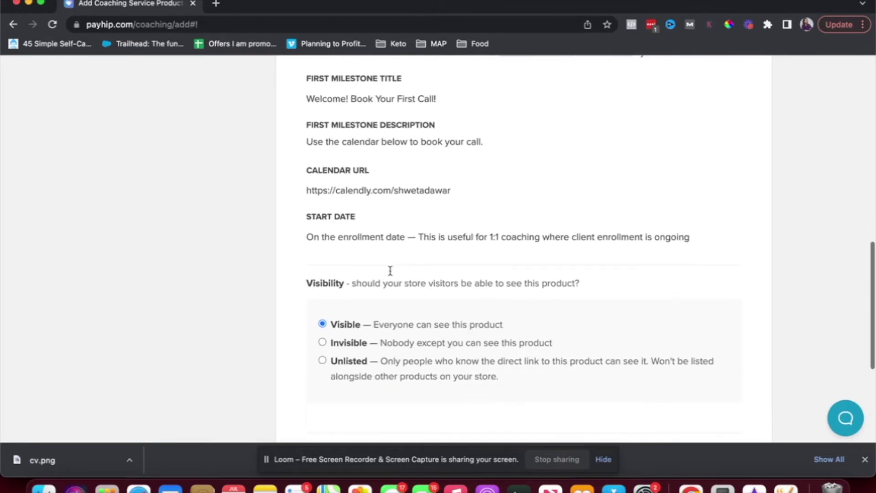
{"action": "scroll", "coordinate": [425, 241], "scroll_direction": "down", "scroll_amount": 4}
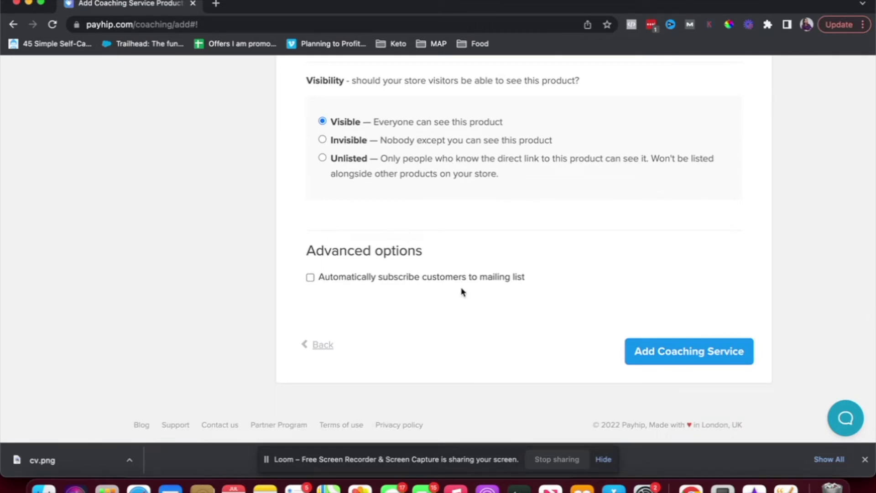
Step: Add the coaching service to the store and open the preview of the pages enrolled clients see
{"action": "left_click", "coordinate": [679, 354]}
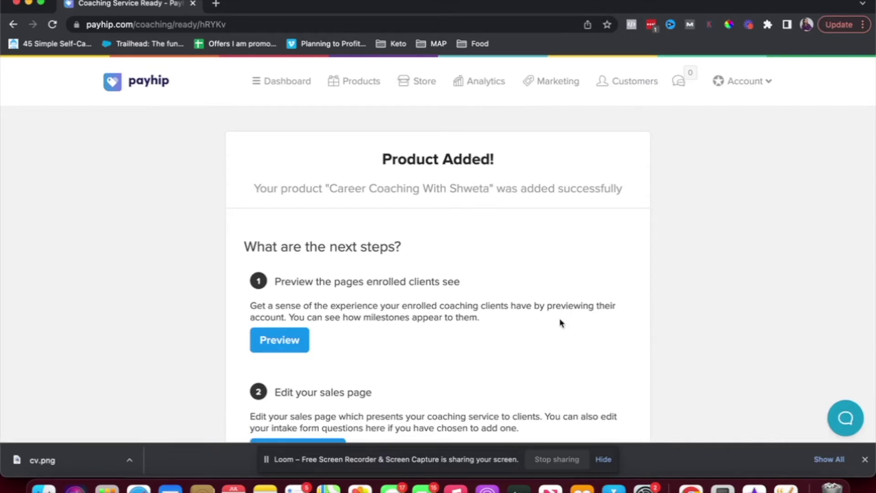
{"action": "scroll", "coordinate": [561, 323], "scroll_direction": "down", "scroll_amount": 3}
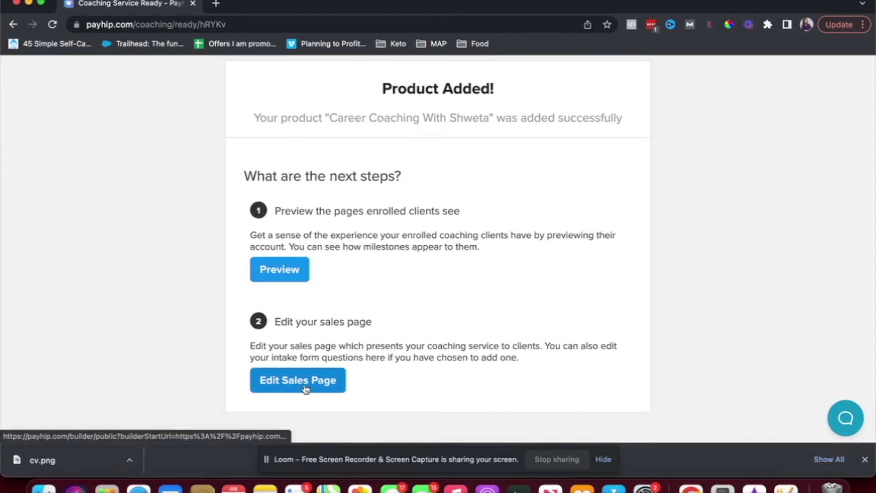
{"action": "scroll", "coordinate": [418, 279], "scroll_direction": "up", "scroll_amount": 3}
{"action": "scroll", "coordinate": [419, 280], "scroll_direction": "down", "scroll_amount": 3}
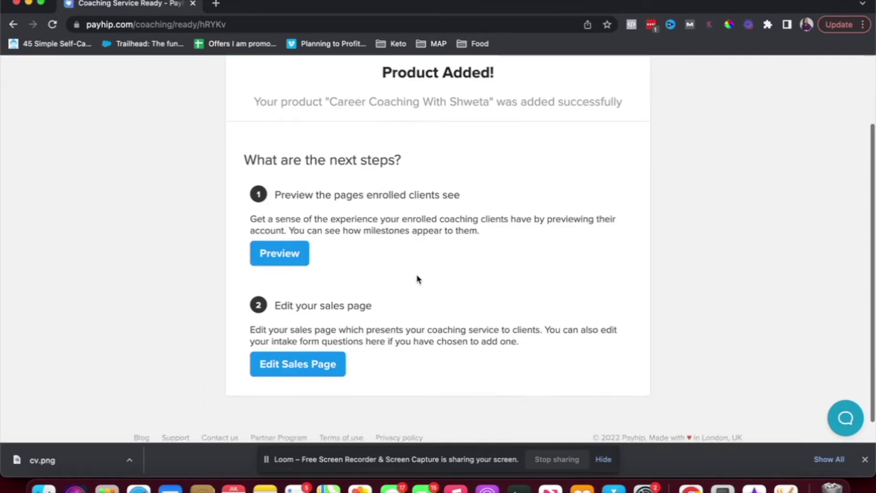
{"action": "scroll", "coordinate": [418, 279], "scroll_direction": "down", "scroll_amount": 1}
{"action": "left_click", "coordinate": [266, 230]}
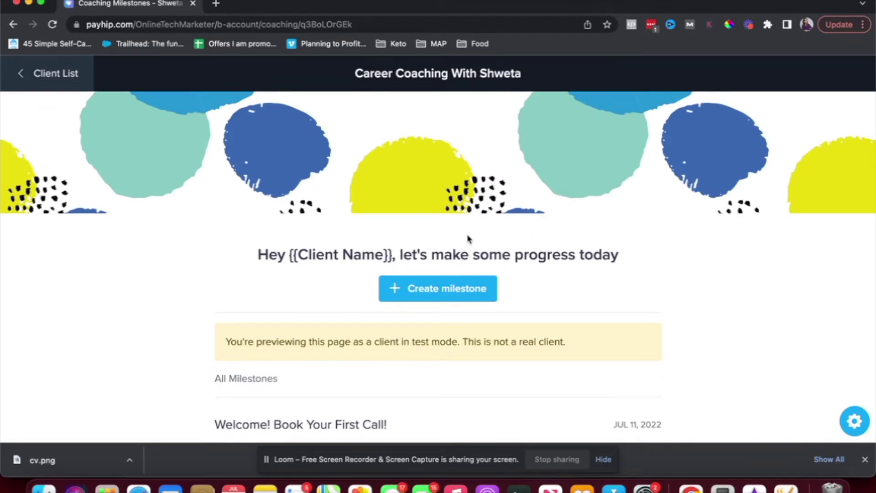
Step: Open the "Welcome! Book Your First Call!" milestone and view the available dates for the 30 Minute Meeting in its calendar
{"action": "scroll", "coordinate": [468, 238], "scroll_direction": "down", "scroll_amount": 4}
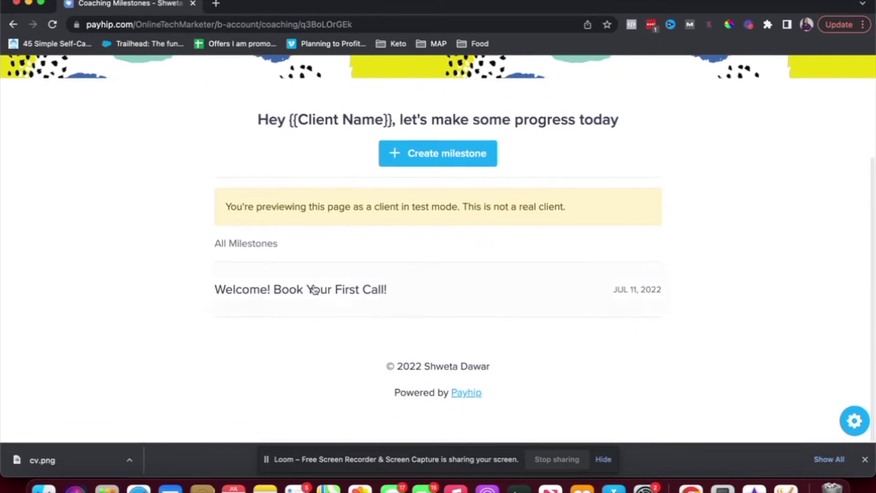
{"action": "left_click", "coordinate": [324, 305]}
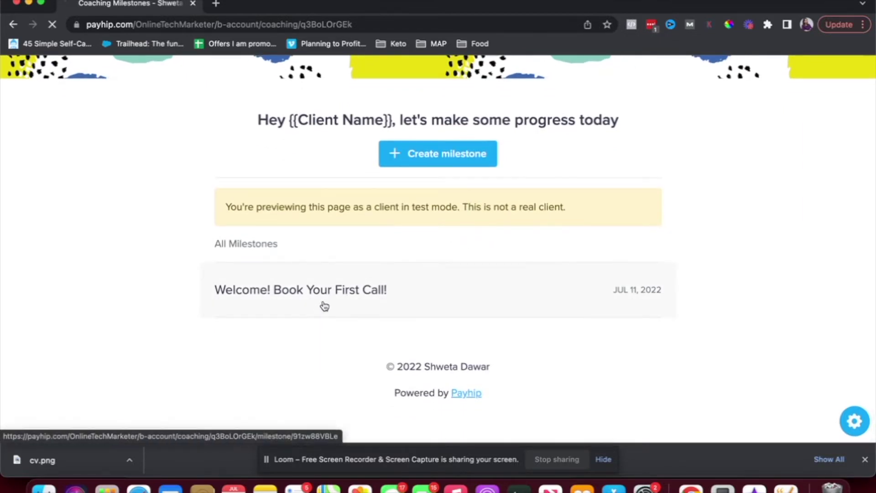
{"action": "scroll", "coordinate": [324, 306], "scroll_direction": "down", "scroll_amount": 4}
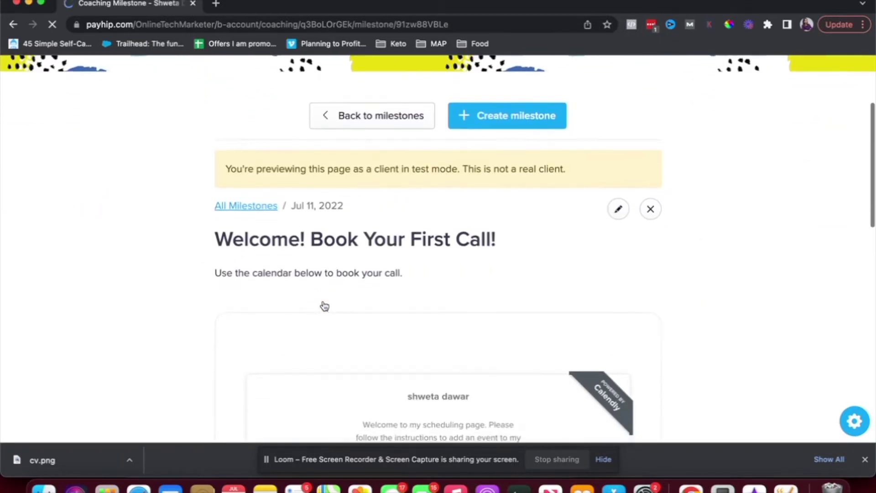
{"action": "scroll", "coordinate": [325, 306], "scroll_direction": "down", "scroll_amount": 5}
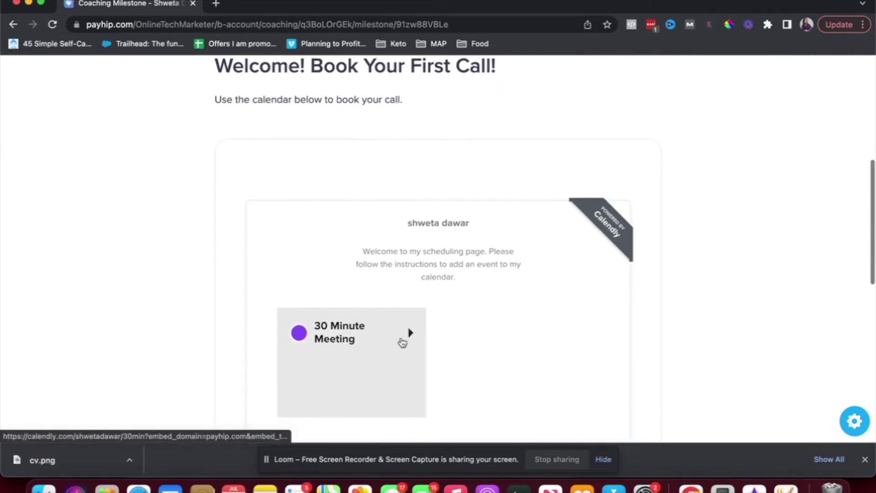
{"action": "scroll", "coordinate": [402, 343], "scroll_direction": "down", "scroll_amount": 1}
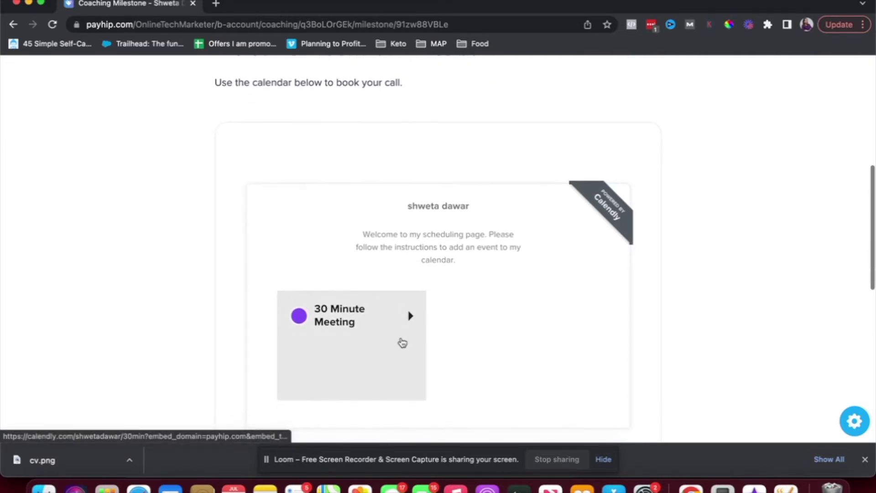
{"action": "scroll", "coordinate": [401, 219], "scroll_direction": "down", "scroll_amount": 1}
{"action": "left_click", "coordinate": [404, 223]}
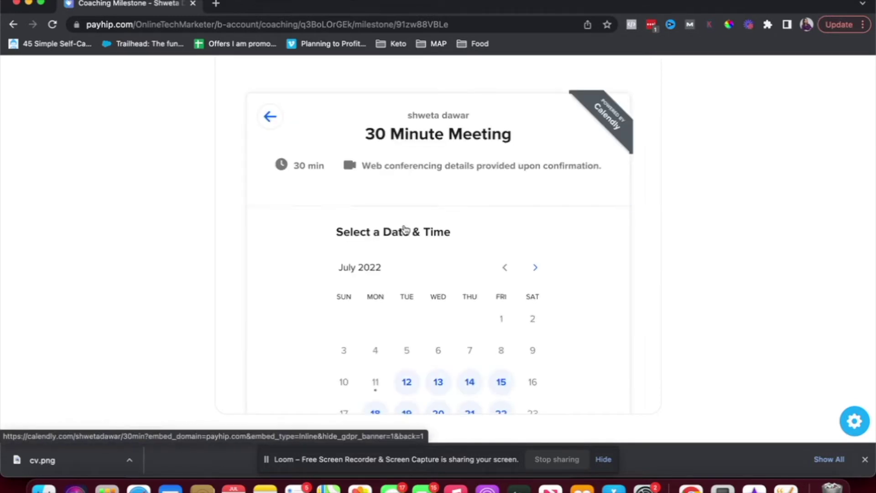
{"action": "scroll", "coordinate": [405, 229], "scroll_direction": "down", "scroll_amount": 2}
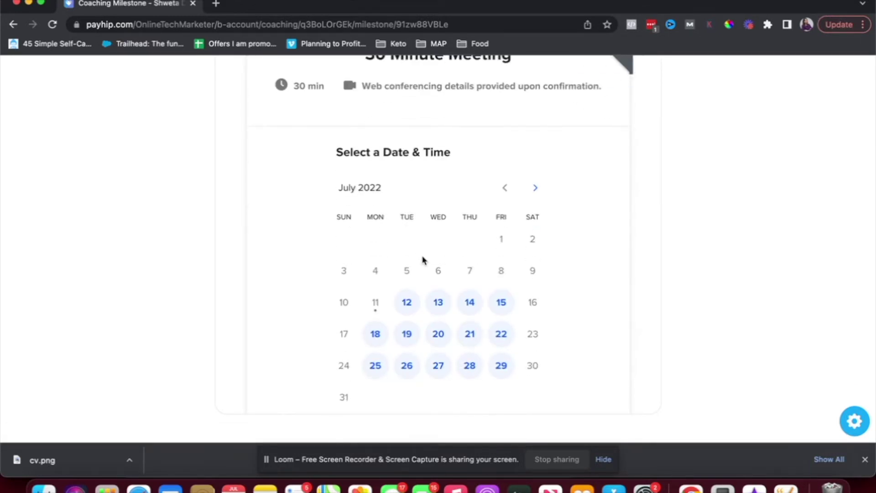
Step: Go back to the calendar's meeting types and return to the list of all milestones
{"action": "scroll", "coordinate": [422, 260], "scroll_direction": "up", "scroll_amount": 4}
{"action": "left_click", "coordinate": [269, 180]}
{"action": "scroll", "coordinate": [270, 190], "scroll_direction": "up", "scroll_amount": 3}
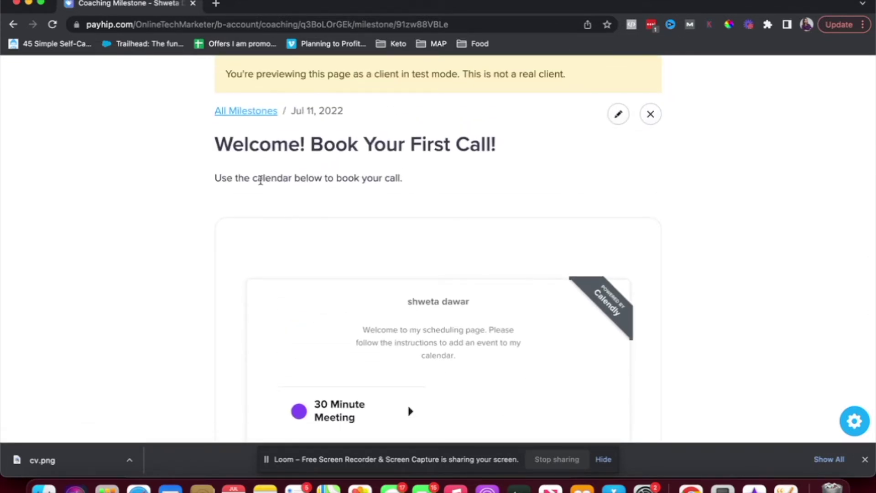
{"action": "scroll", "coordinate": [260, 180], "scroll_direction": "down", "scroll_amount": 2}
{"action": "scroll", "coordinate": [260, 180], "scroll_direction": "up", "scroll_amount": 6}
{"action": "left_click", "coordinate": [255, 258]}
{"action": "scroll", "coordinate": [454, 255], "scroll_direction": "down", "scroll_amount": 2}
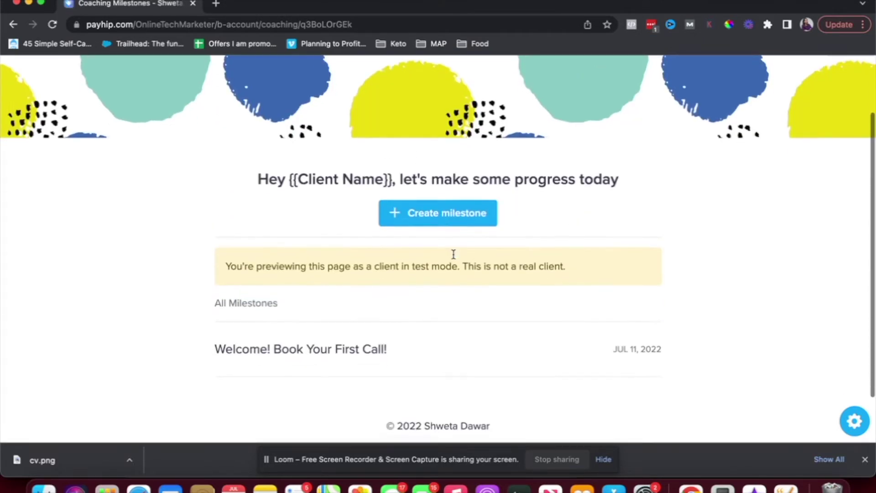
Step: Start a new milestone titled "Week 1" for the client and place the cursor in its description
{"action": "left_click", "coordinate": [438, 217]}
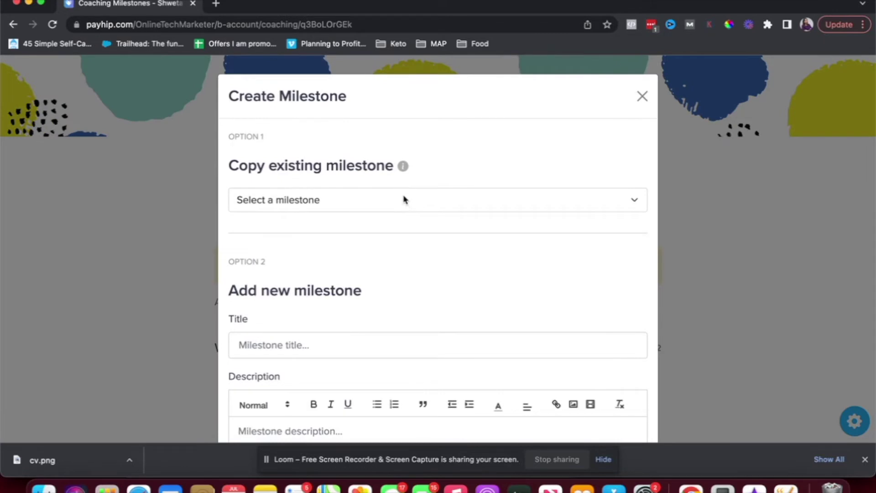
{"action": "left_click", "coordinate": [404, 200]}
{"action": "left_click", "coordinate": [400, 254]}
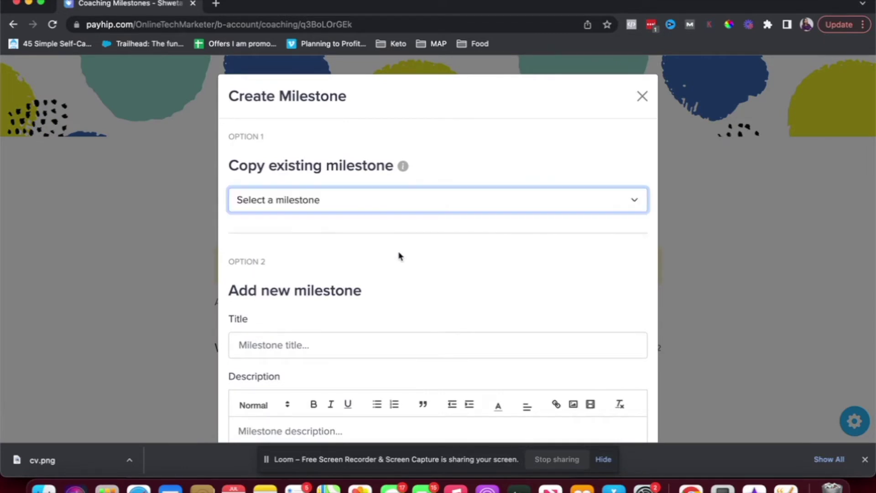
{"action": "scroll", "coordinate": [399, 256], "scroll_direction": "down", "scroll_amount": 2}
{"action": "left_click", "coordinate": [380, 282]}
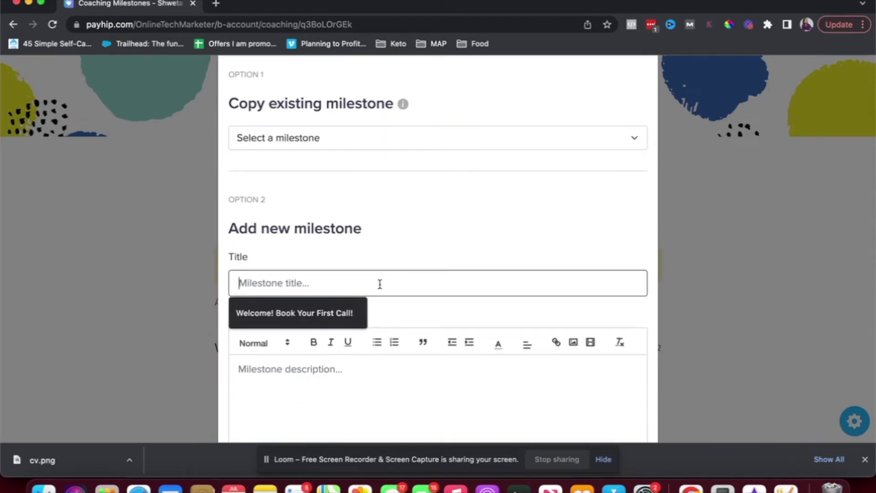
{"action": "type", "text": "W"}
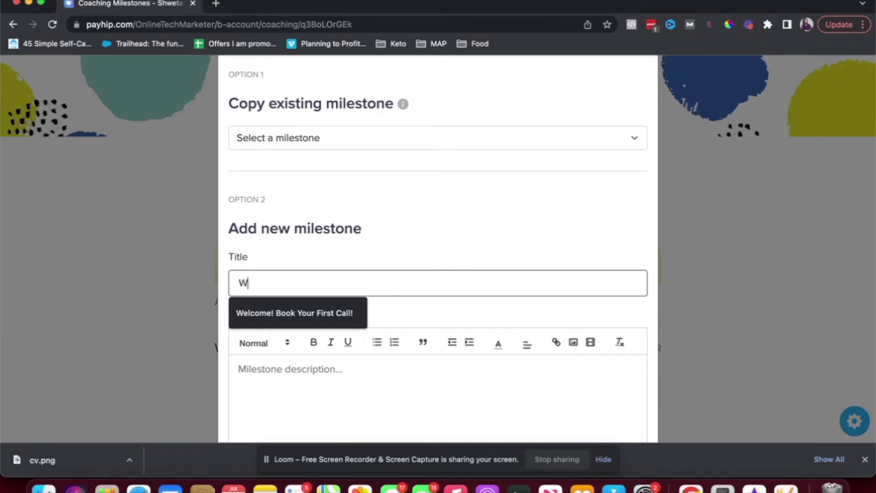
{"action": "type", "text": "eek 1"}
{"action": "scroll", "coordinate": [382, 315], "scroll_direction": "down", "scroll_amount": 2}
{"action": "left_click", "coordinate": [382, 315]}
{"action": "type", "text": "This week your task is to resear"}
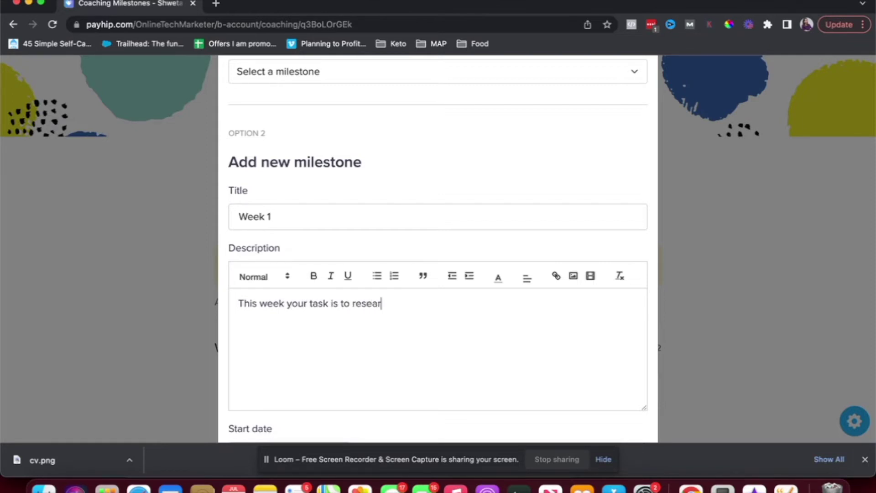
{"action": "type", "text": "ch 5 compani"}
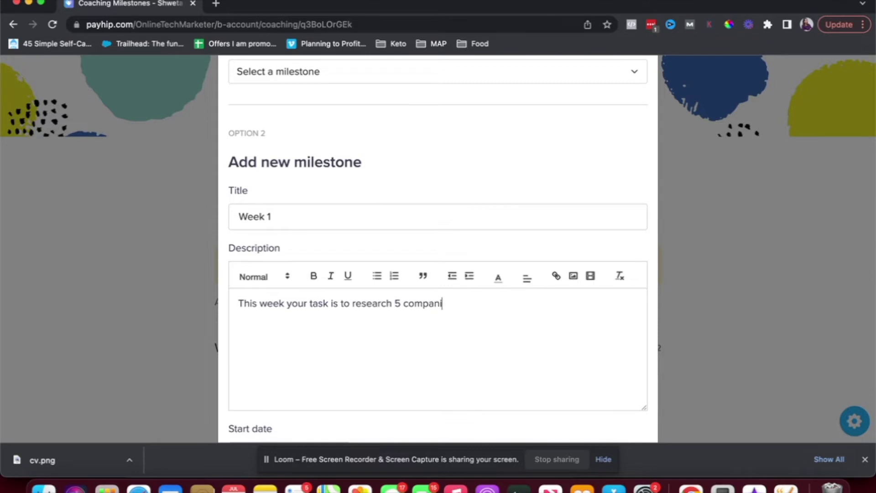
{"action": "type", "text": "es you"}
{"action": "key", "text": "BackSpace"}
{"action": "key", "text": "BackSpace"}
{"action": "key", "text": "BackSpace"}
{"action": "key", "text": "BackSpace"}
{"action": "key", "text": "BackSpace"}
{"action": "key", "text": "BackSpace"}
{"action": "key", "text": "BackSpace"}
{"action": "key", "text": "BackSpace"}
{"action": "key", "text": "BackSpace"}
{"action": "key", "text": "BackSpace"}
{"action": "key", "text": "BackSpace"}
{"action": "key", "text": "BackSpace"}
{"action": "key", "text": "BackSpace"}
{"action": "key", "text": "BackSpace"}
{"action": "key", "text": "BackSpace"}
{"action": "key", "text": "BackSpace"}
{"action": "key", "text": "BackSpace"}
{"action": "key", "text": "BackSpace"}
{"action": "key", "text": "BackSpace"}
{"action": "key", "text": "BackSpace"}
{"action": "key", "text": "BackSpace"}
{"action": "key", "text": "BackSpace"}
{"action": "key", "text": "BackSpace"}
{"action": "key", "text": "BackSpace"}
{"action": "key", "text": "BackSpace"}
{"action": "key", "text": "BackSpace"}
{"action": "key", "text": "BackSpace"}
{"action": "key", "text": "BackSpace"}
{"action": "key", "text": "BackSpace"}
{"action": "key", "text": "BackSpace"}
{"action": "key", "text": "BackSpace"}
{"action": "key", "text": "BackSpace"}
{"action": "key", "text": "BackSpace"}
{"action": "key", "text": "BackSpace"}
{"action": "key", "text": "BackSpace"}
{"action": "key", "text": "BackSpace"}
{"action": "key", "text": "BackSpace"}
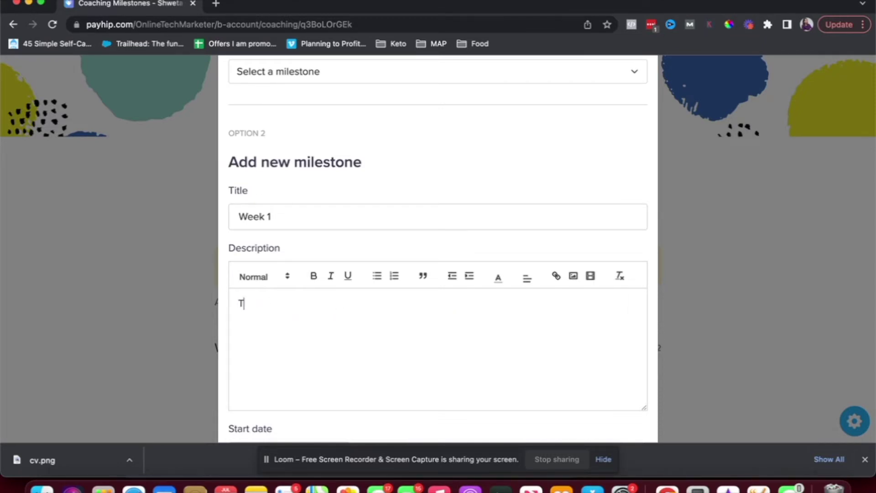
Step: Write the Week 1 milestone's description as "This week your task is to research 5 companies you would like to work for"
{"action": "type", "text": "This week your task is to resear"}
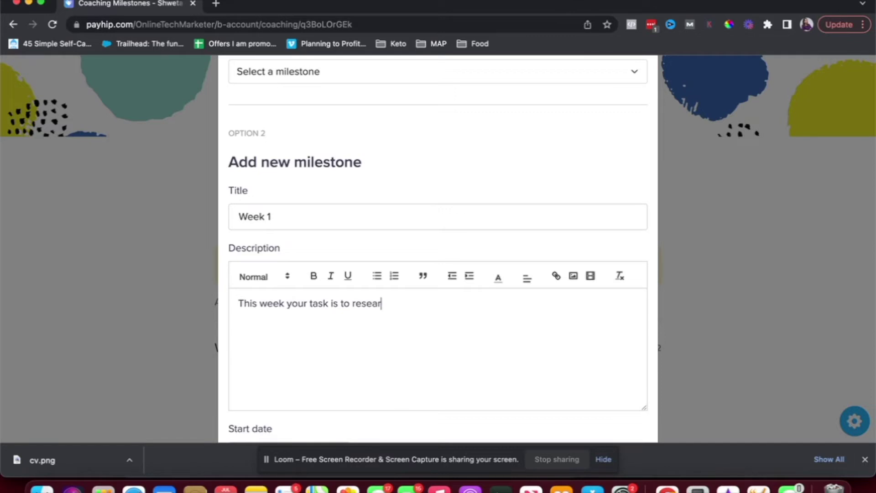
{"action": "type", "text": "ch 5 comnaies you wo"}
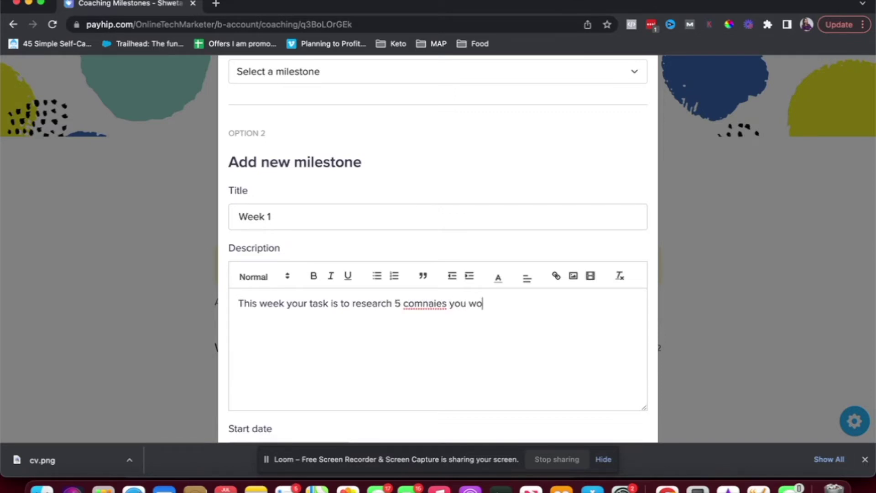
{"action": "type", "text": "uld like to work for"}
{"action": "left_click", "coordinate": [425, 304]}
{"action": "key", "text": "BackSpace"}
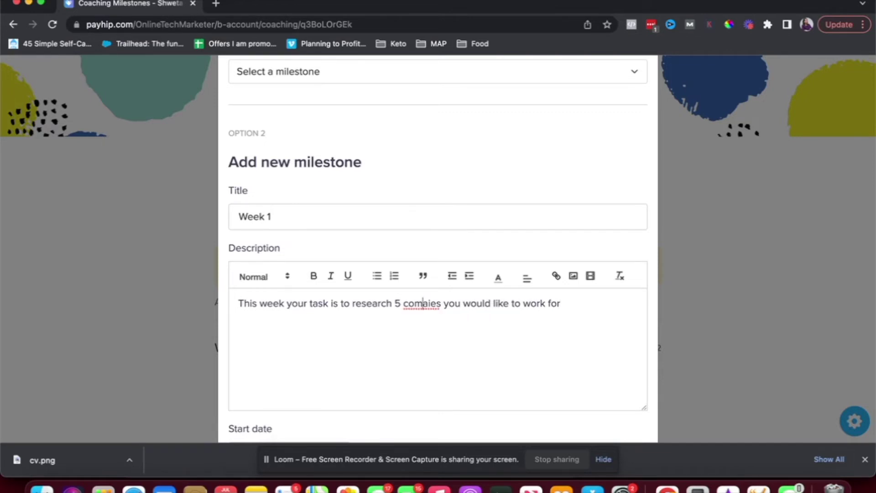
{"action": "key", "text": "BackSpace"}
{"action": "type", "text": "pan"}
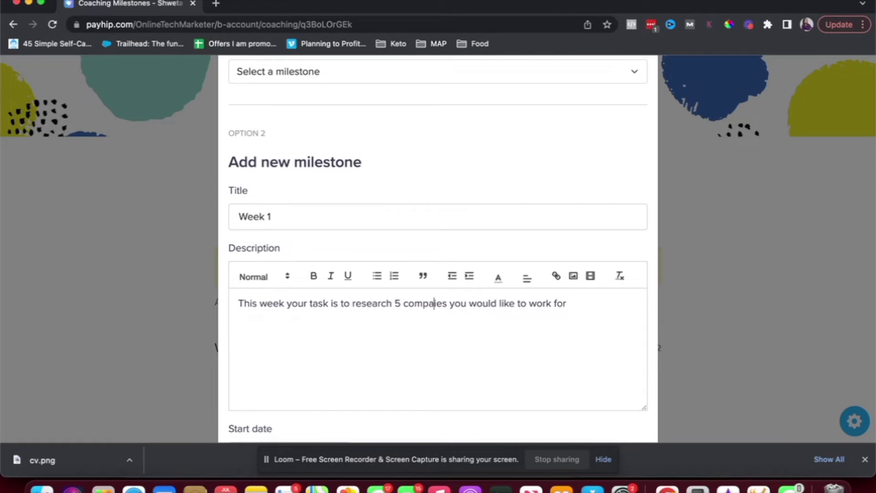
Step: Set the Week 1 milestone's start date to 07/12/2022 and create the milestone
{"action": "scroll", "coordinate": [426, 328], "scroll_direction": "down", "scroll_amount": 5}
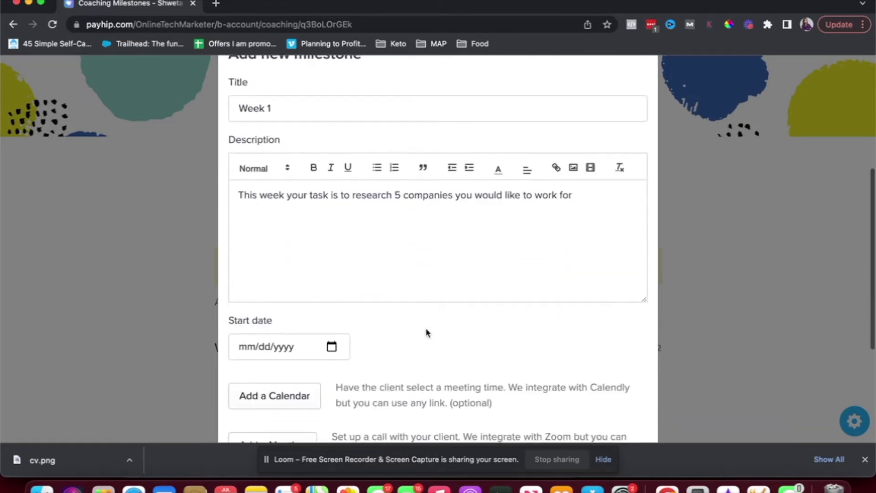
{"action": "left_click", "coordinate": [327, 295]}
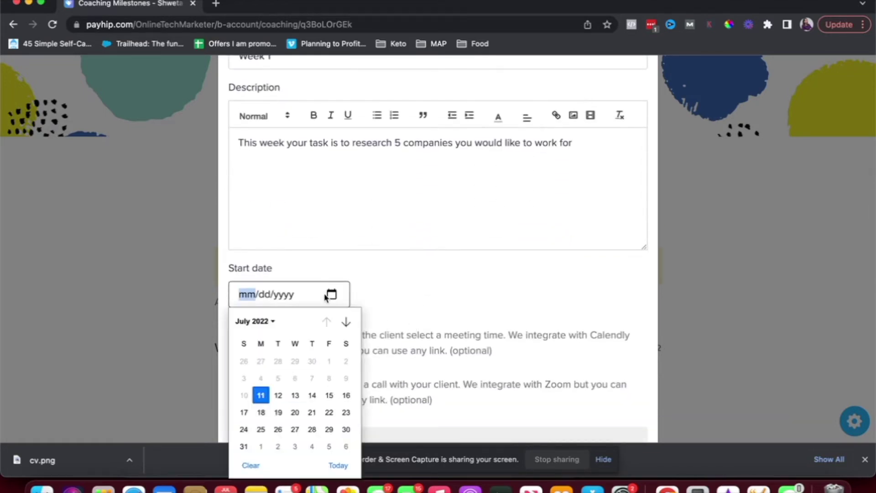
{"action": "left_click", "coordinate": [278, 393]}
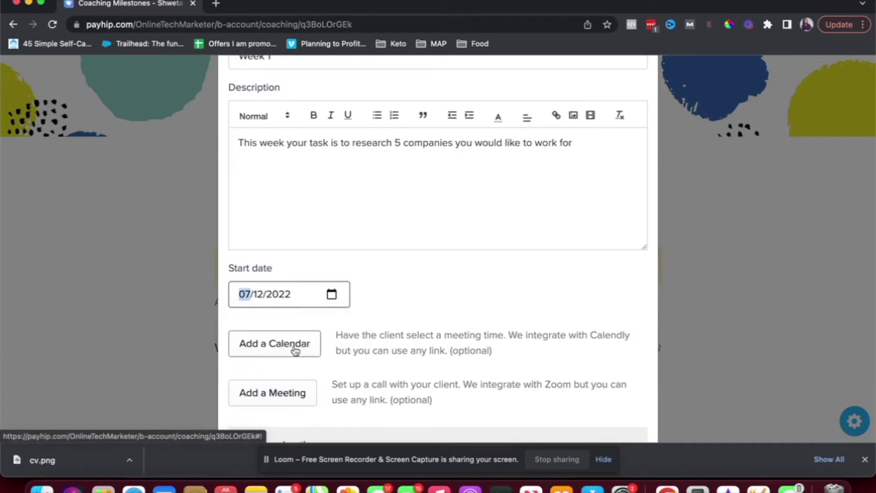
{"action": "scroll", "coordinate": [295, 352], "scroll_direction": "down", "scroll_amount": 2}
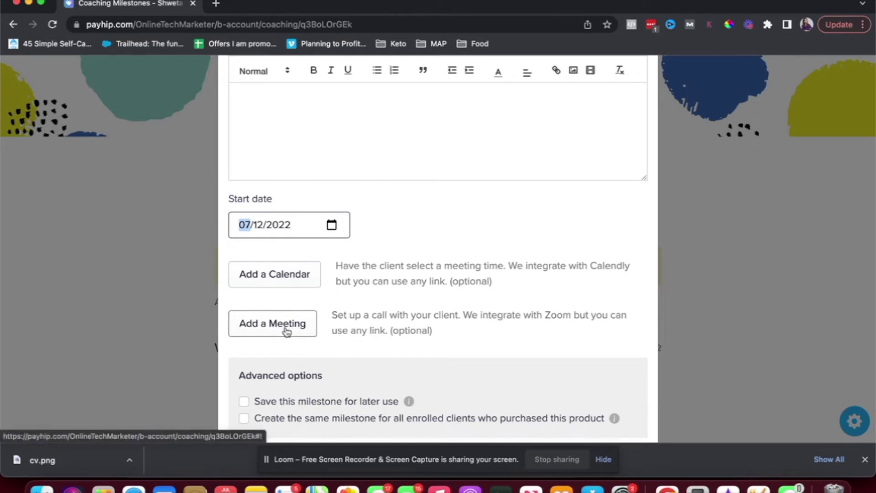
{"action": "scroll", "coordinate": [448, 317], "scroll_direction": "down", "scroll_amount": 2}
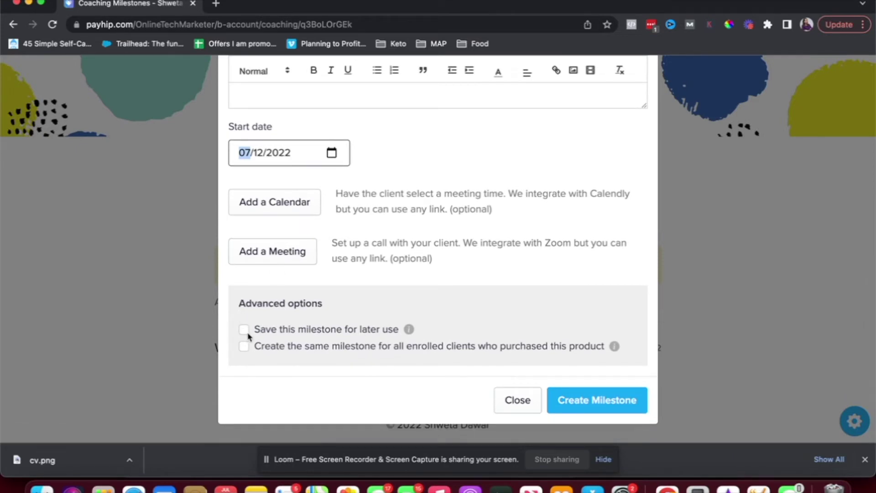
{"action": "left_click", "coordinate": [601, 405]}
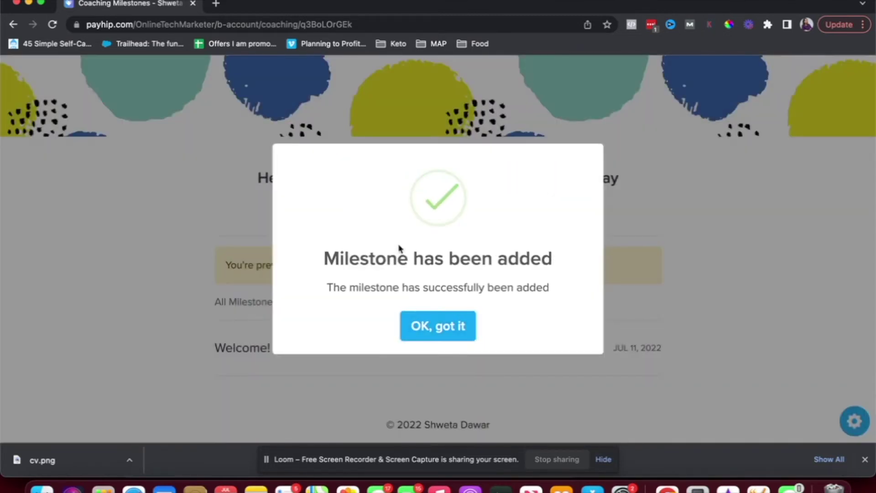
{"action": "left_click", "coordinate": [439, 325]}
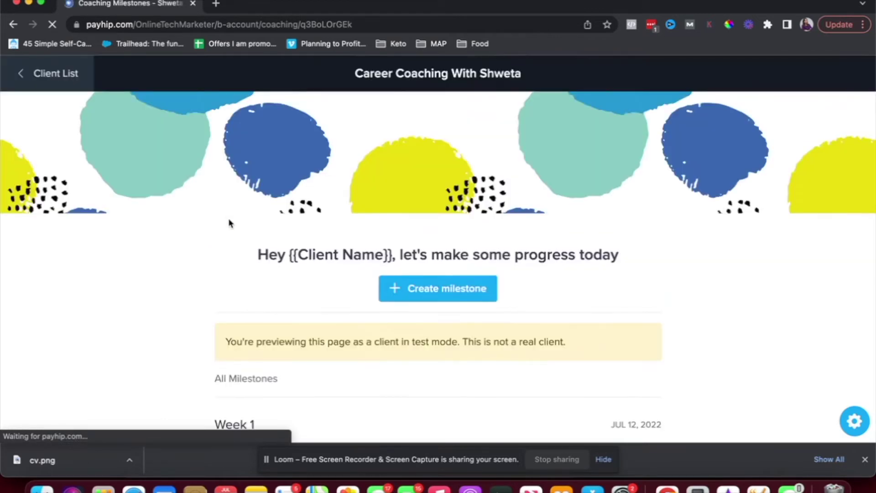
Step: Check the milestone list and the client name greeting, and reopen the test client's coaching page from the client list
{"action": "scroll", "coordinate": [230, 223], "scroll_direction": "down", "scroll_amount": 3}
{"action": "scroll", "coordinate": [229, 222], "scroll_direction": "up", "scroll_amount": 4}
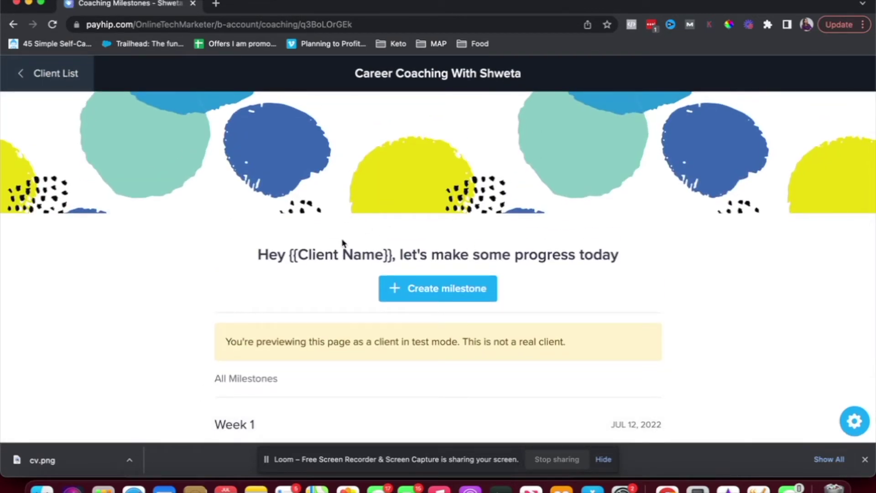
{"action": "left_click_drag", "start_coordinate": [387, 255], "coordinate": [296, 253]}
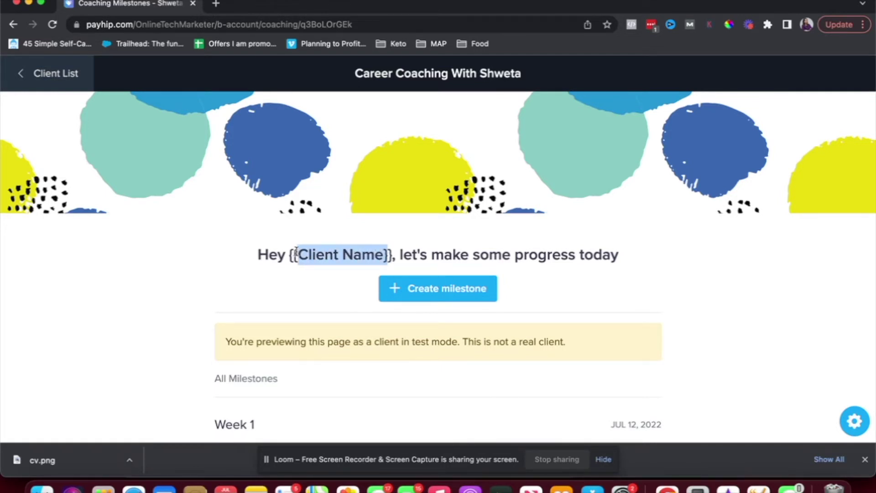
{"action": "left_click", "coordinate": [56, 76]}
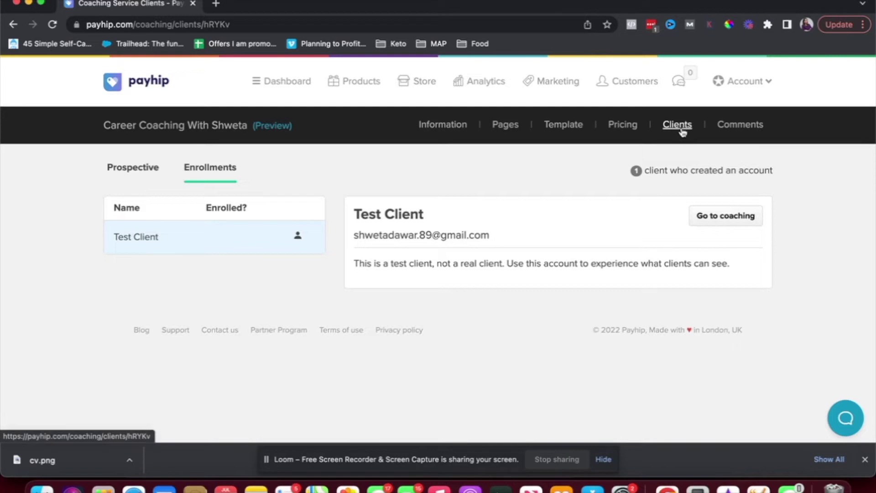
{"action": "left_click", "coordinate": [723, 217]}
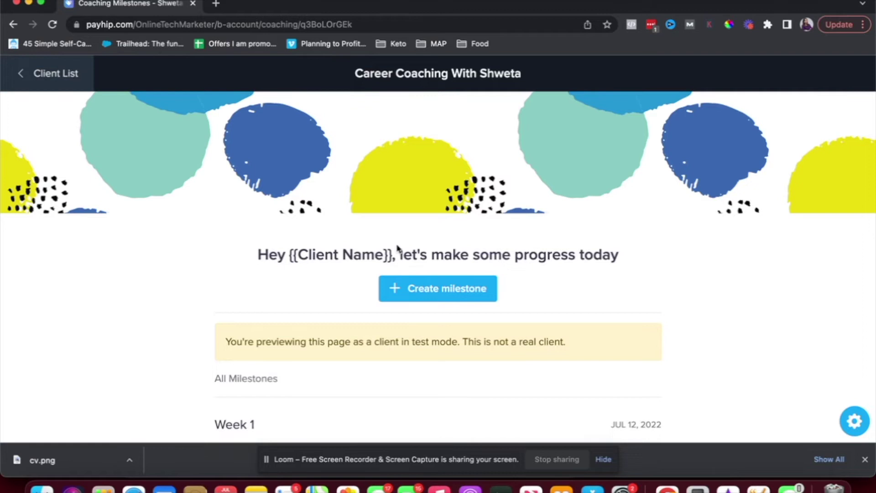
Step: Leave the test client's page and look through the coaching service's list of pages
{"action": "scroll", "coordinate": [400, 249], "scroll_direction": "down", "scroll_amount": 3}
{"action": "scroll", "coordinate": [172, 155], "scroll_direction": "up", "scroll_amount": 3}
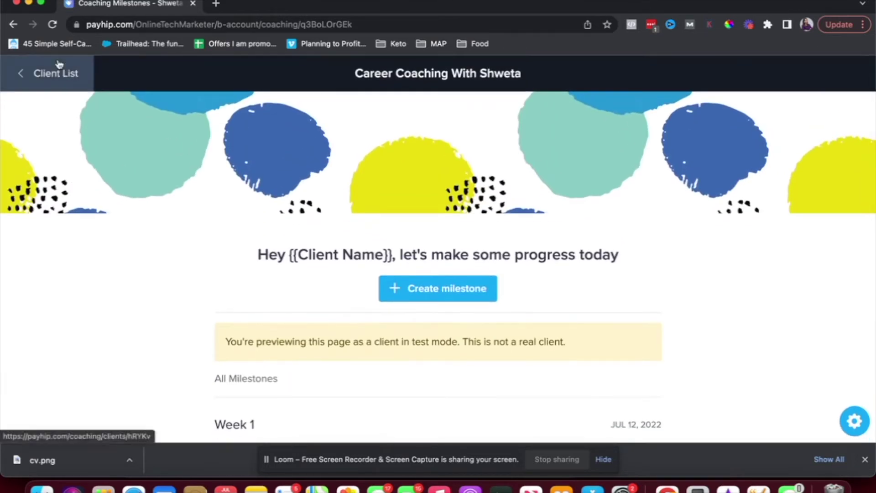
{"action": "left_click", "coordinate": [85, 87]}
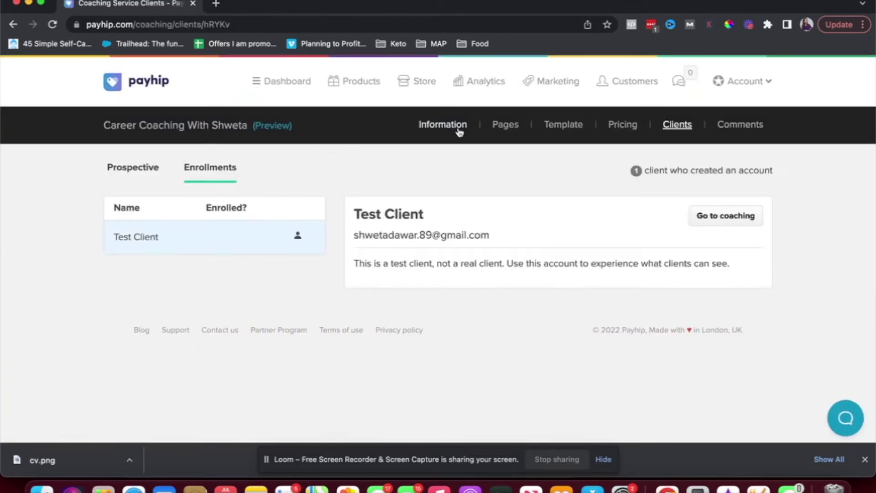
{"action": "left_click", "coordinate": [512, 130]}
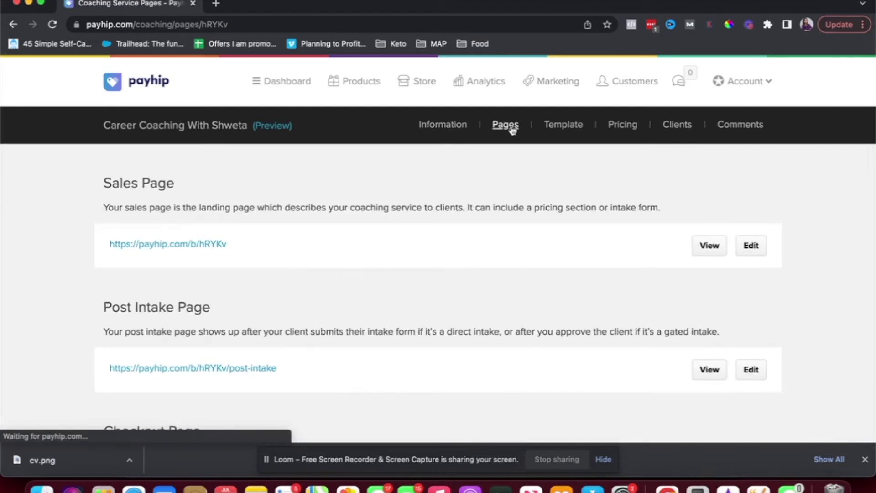
{"action": "scroll", "coordinate": [468, 221], "scroll_direction": "down", "scroll_amount": 3}
{"action": "scroll", "coordinate": [468, 221], "scroll_direction": "up", "scroll_amount": 2}
{"action": "scroll", "coordinate": [468, 222], "scroll_direction": "up", "scroll_amount": 1}
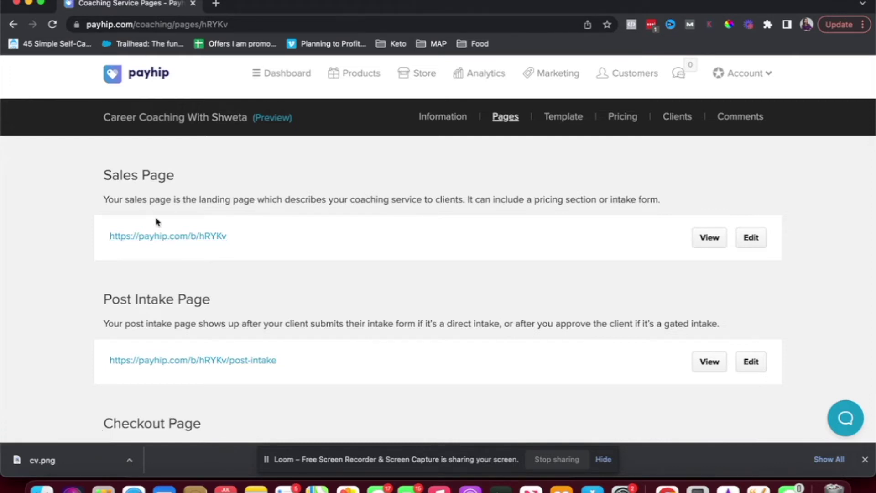
Step: Open the Sales Page for editing and look over its content
{"action": "left_click", "coordinate": [752, 239]}
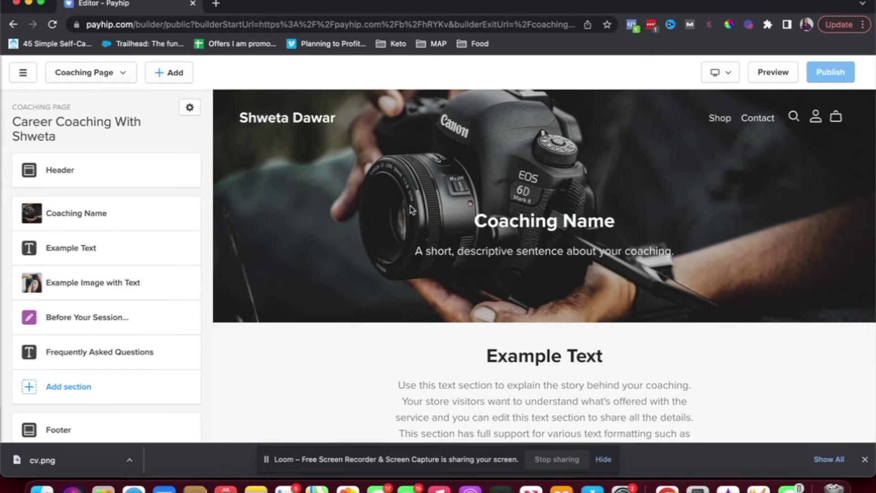
{"action": "scroll", "coordinate": [410, 207], "scroll_direction": "down", "scroll_amount": 7}
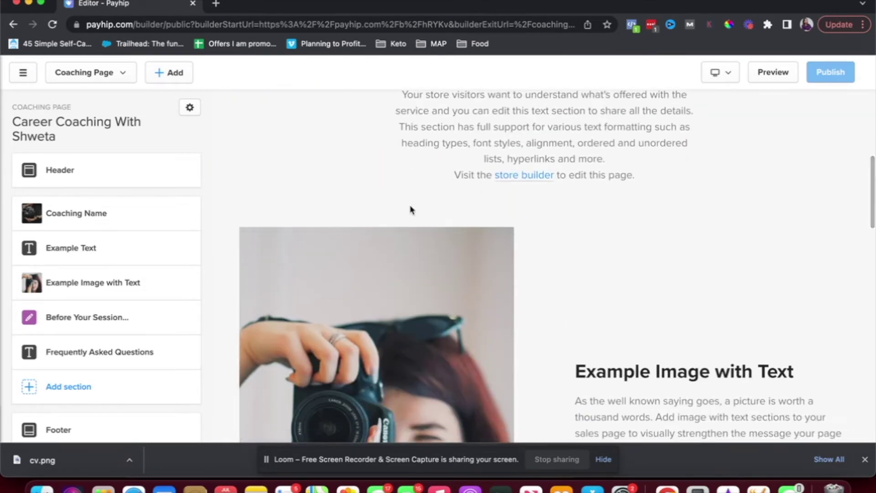
{"action": "scroll", "coordinate": [410, 210], "scroll_direction": "up", "scroll_amount": 7}
Step: Append "Career Coaching" to the store title in the header section, save the changes and return to the section list
{"action": "left_click", "coordinate": [97, 179]}
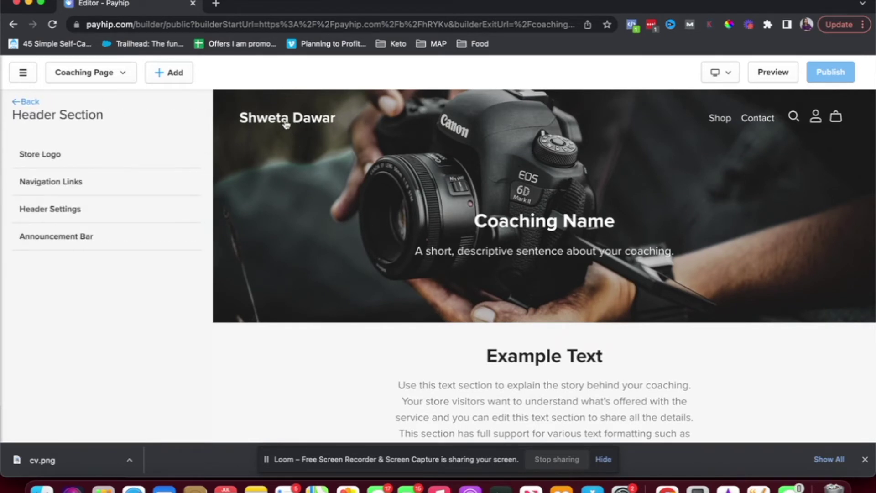
{"action": "left_click", "coordinate": [47, 165]}
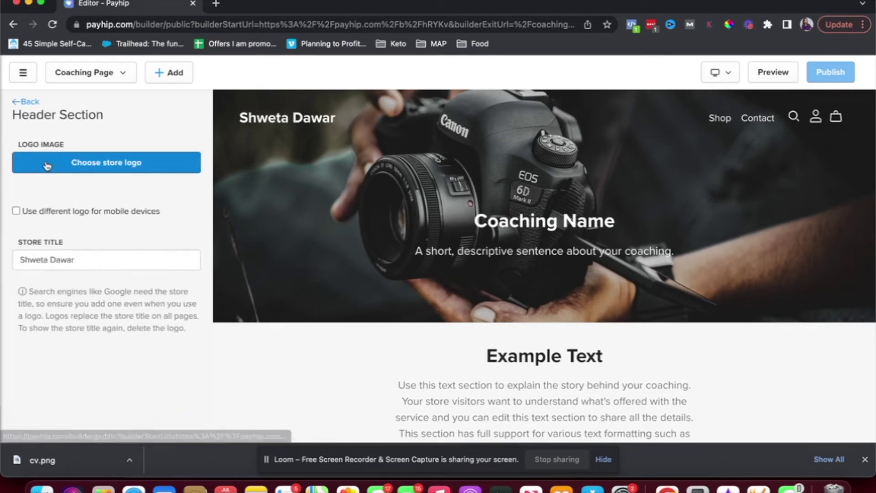
{"action": "left_click", "coordinate": [89, 260]}
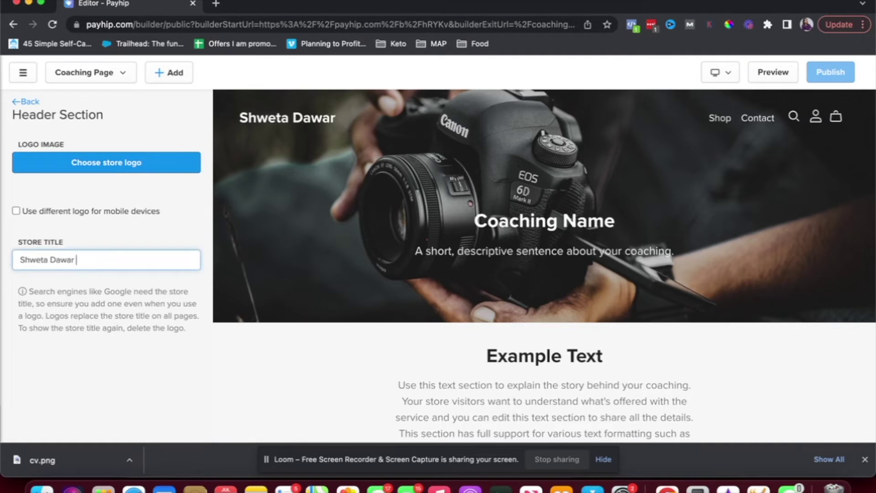
{"action": "type", "text": "Car"}
{"action": "key", "text": "BackSpace"}
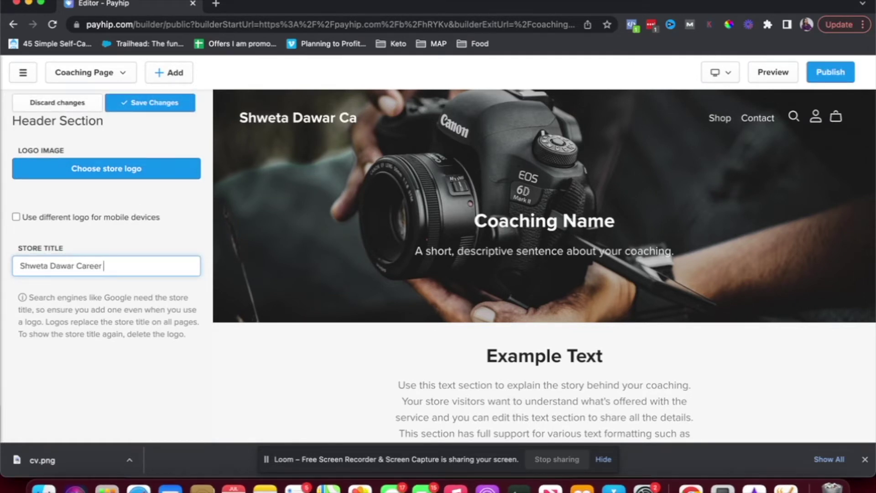
{"action": "type", "text": "reer Coaching"}
{"action": "left_click", "coordinate": [47, 211]}
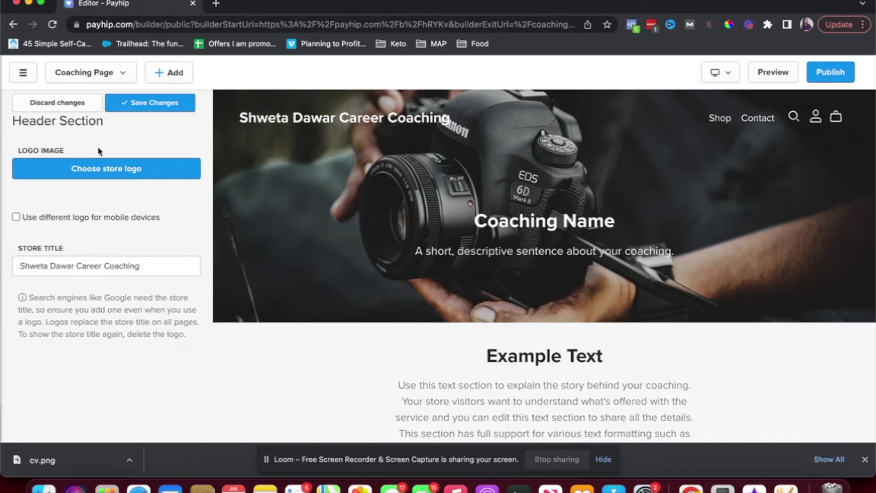
{"action": "left_click", "coordinate": [125, 102]}
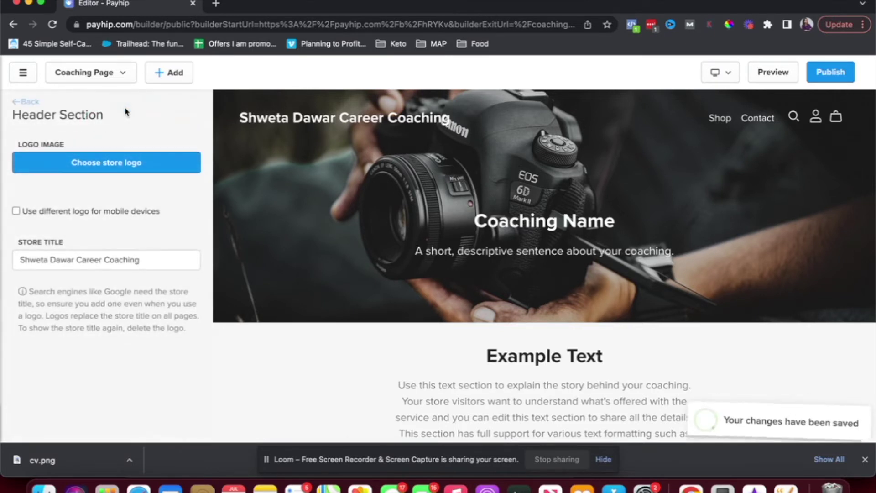
{"action": "left_click", "coordinate": [27, 102]}
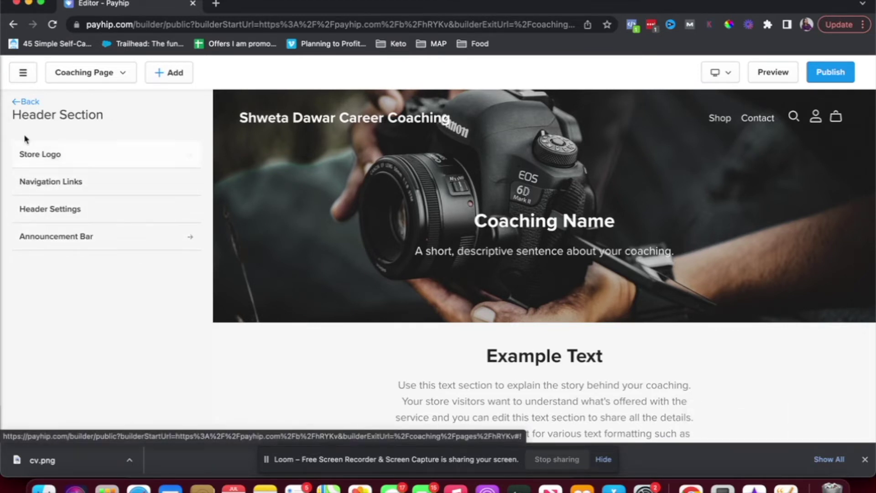
{"action": "left_click", "coordinate": [26, 103]}
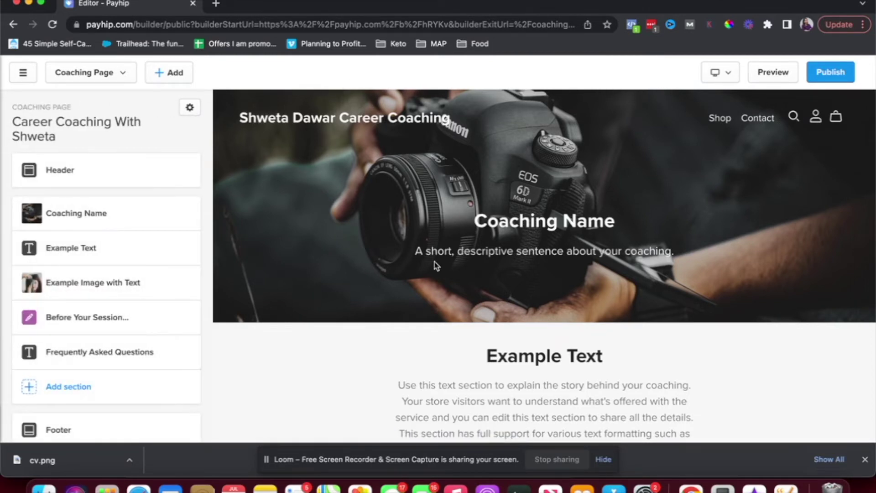
Step: Change the heading of the "Coaching Name" headline section to "Career Coaching"
{"action": "left_click", "coordinate": [100, 213]}
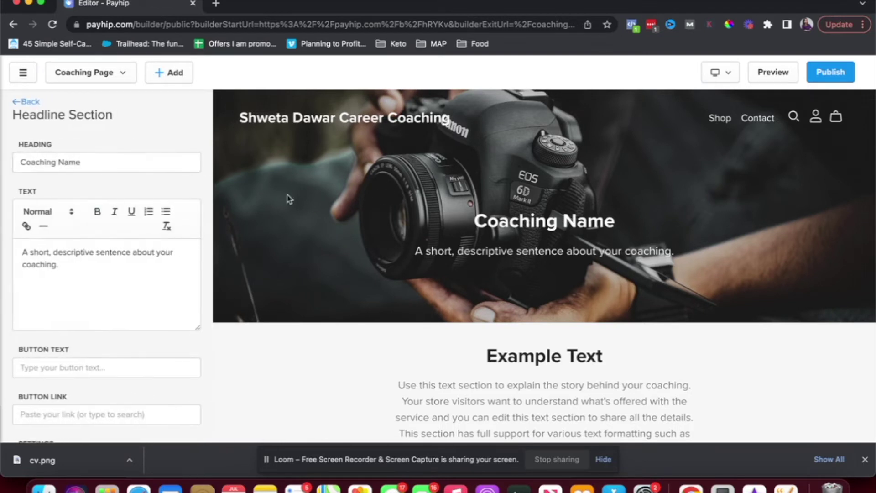
{"action": "left_click", "coordinate": [89, 164]}
{"action": "triple_click", "coordinate": [89, 163]}
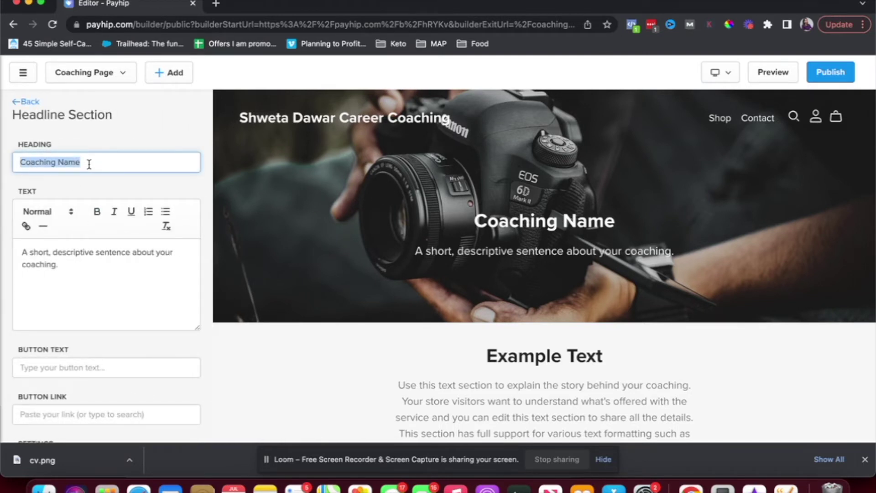
{"action": "type", "text": "Carrer "}
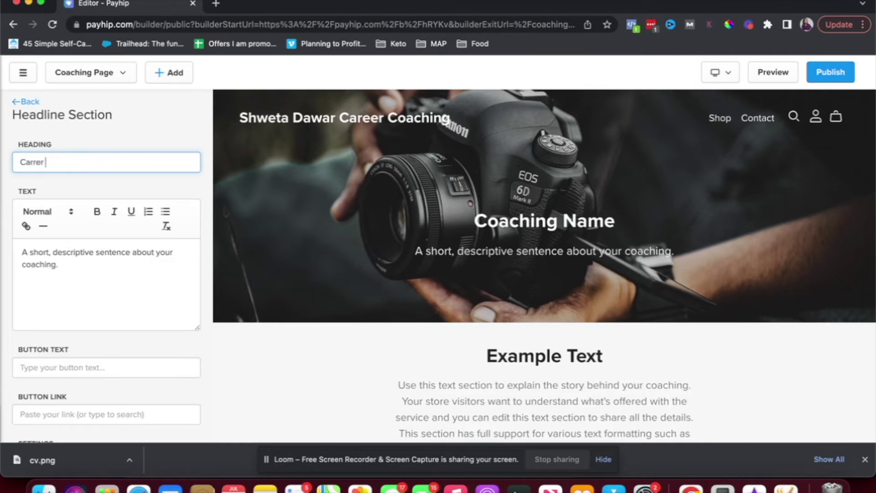
{"action": "type", "text": "C"}
{"action": "key", "text": "BackSpace"}
{"action": "key", "text": "BackSpace"}
{"action": "key", "text": "BackSpace"}
{"action": "key", "text": "BackSpace"}
{"action": "key", "text": "BackSpace"}
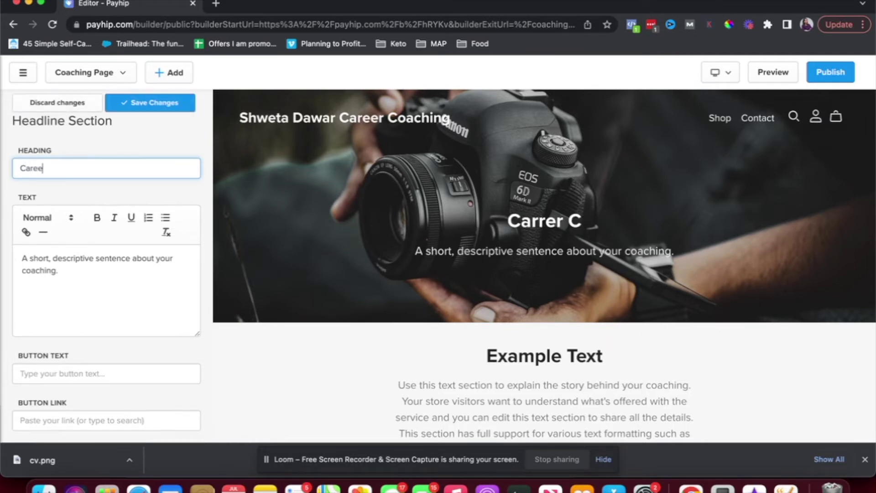
{"action": "type", "text": "eer Coaching"}
Step: Replace the headline section's text with "Let me help you with your career transition"
{"action": "left_click", "coordinate": [75, 280]}
{"action": "key", "text": "super+a"}
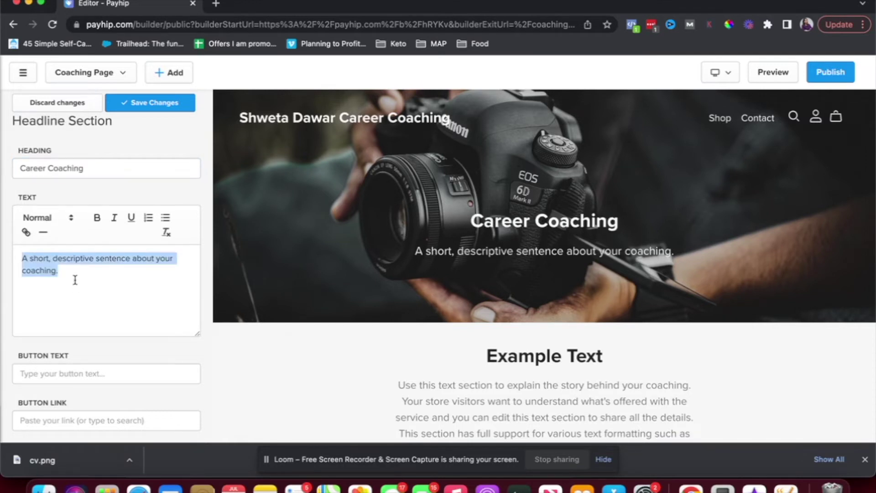
{"action": "type", "text": "Let me kno"}
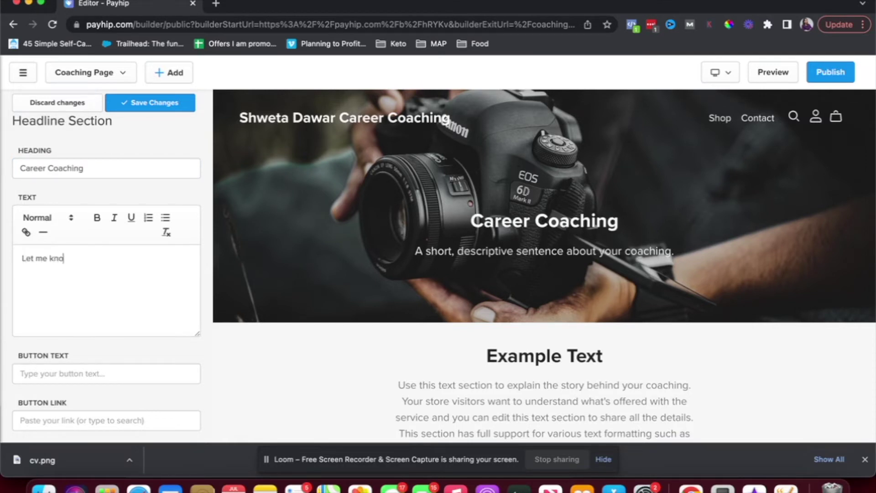
{"action": "key", "text": "BackSpace"}
{"action": "key", "text": "BackSpace"}
{"action": "key", "text": "BackSpace"}
{"action": "type", "text": "help you with"}
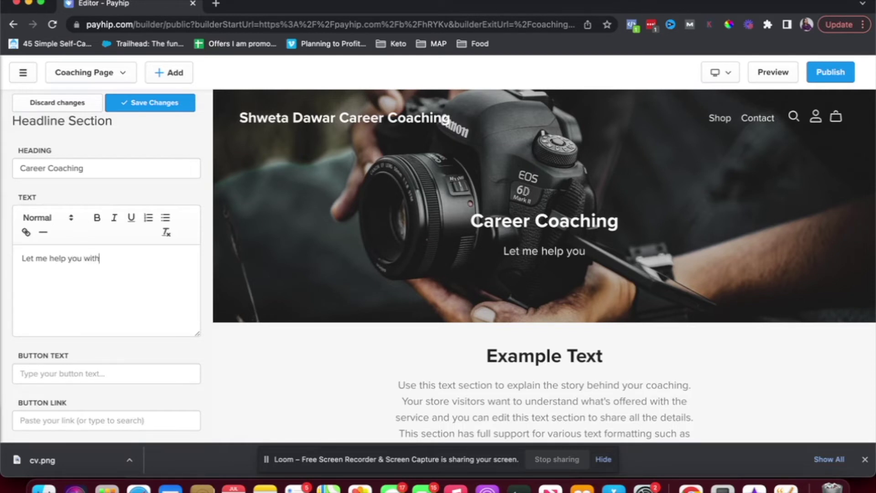
{"action": "key", "text": "BackSpace"}
{"action": "key", "text": "BackSpace"}
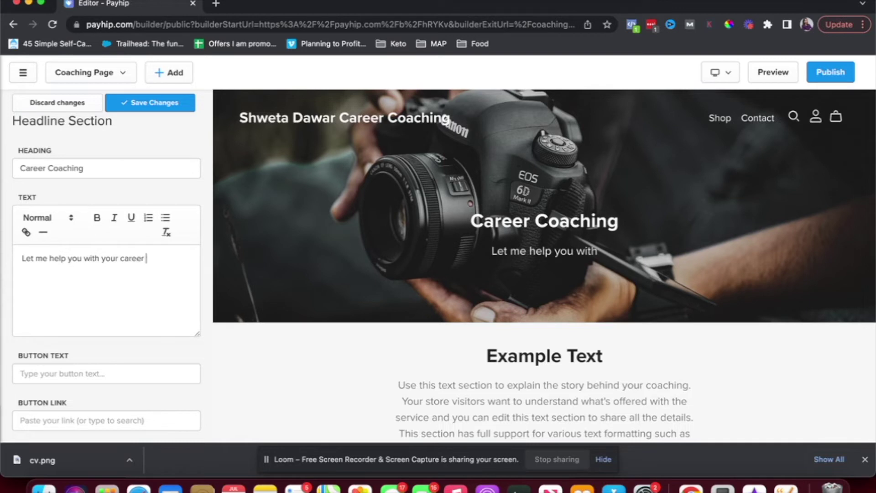
{"action": "type", "text": "ti"}
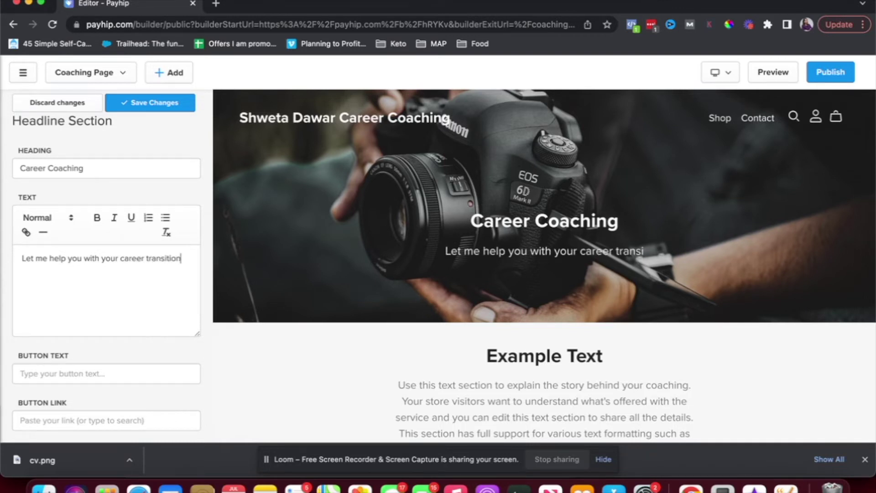
{"action": "type", "text": "on"}
Step: Replace the headline section's background with the free Business image of sticky notes pinned to a board
{"action": "scroll", "coordinate": [78, 305], "scroll_direction": "down", "scroll_amount": 3}
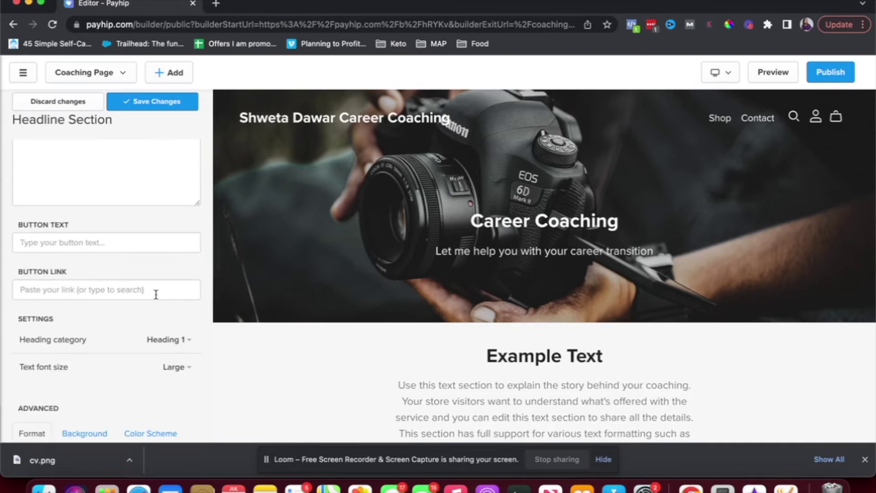
{"action": "scroll", "coordinate": [69, 283], "scroll_direction": "down", "scroll_amount": 5}
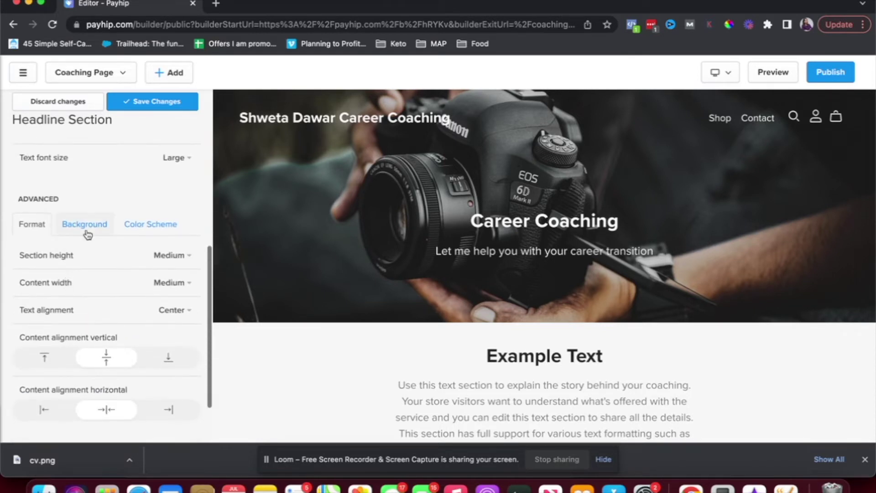
{"action": "left_click", "coordinate": [86, 225]}
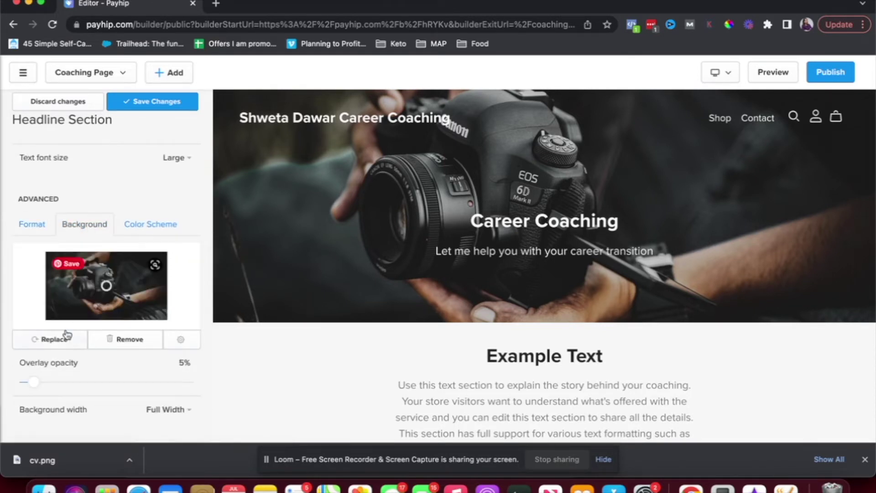
{"action": "left_click", "coordinate": [59, 340]}
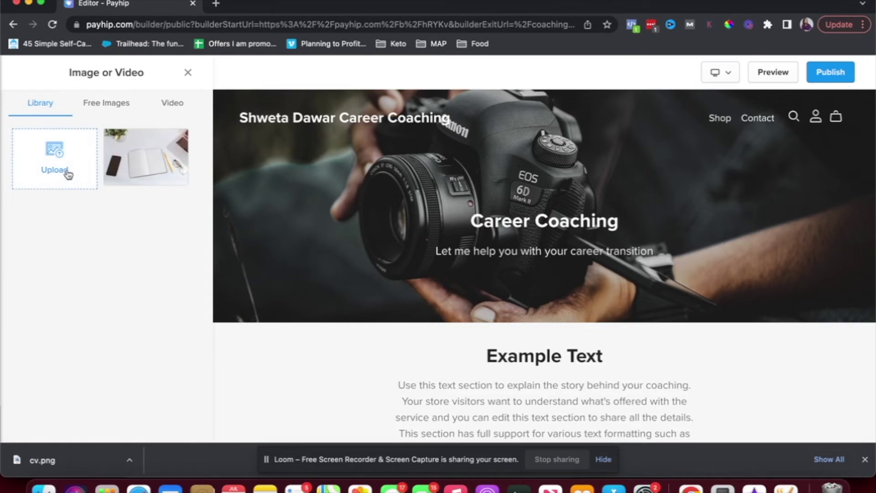
{"action": "left_click", "coordinate": [108, 108]}
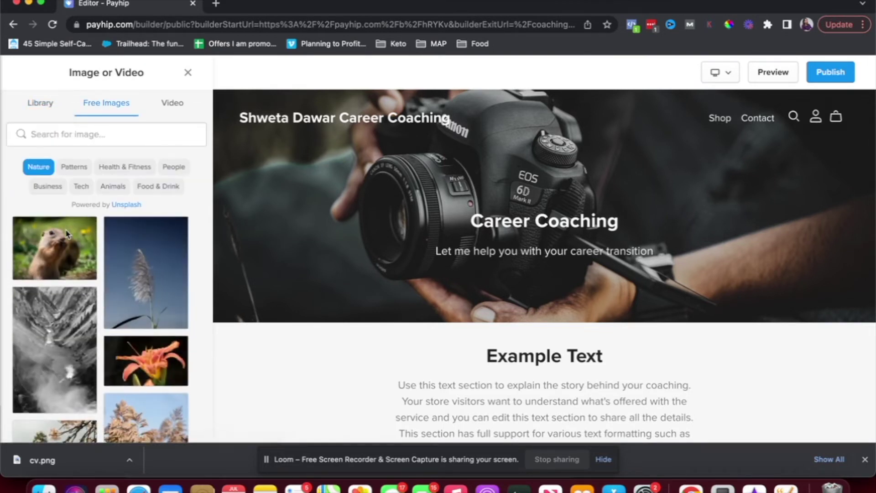
{"action": "left_click", "coordinate": [56, 187]}
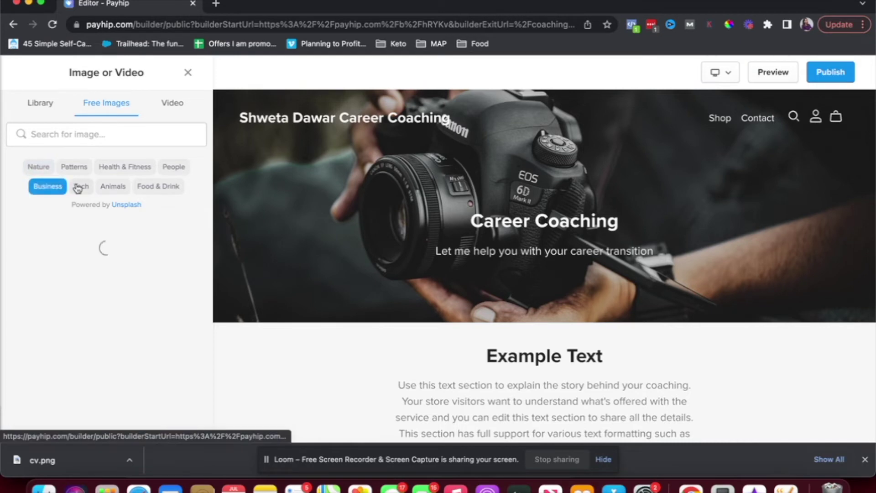
{"action": "scroll", "coordinate": [73, 307], "scroll_direction": "down", "scroll_amount": 4}
{"action": "scroll", "coordinate": [73, 307], "scroll_direction": "down", "scroll_amount": 5}
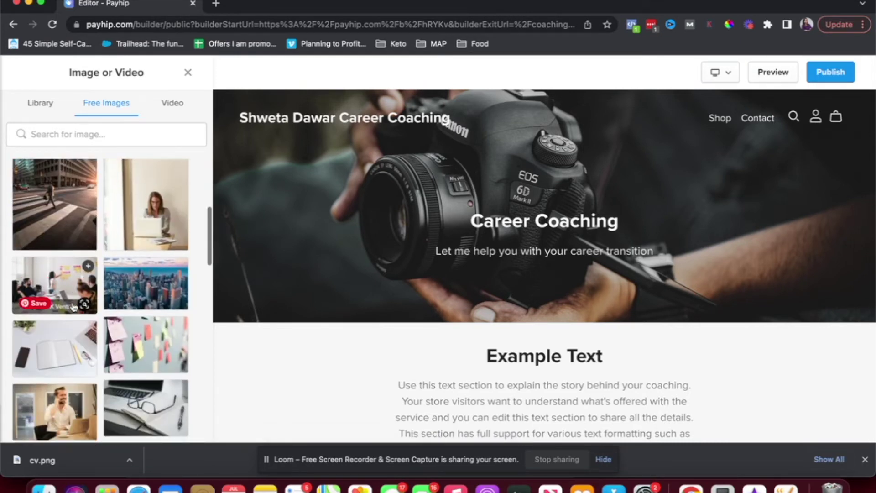
{"action": "left_click", "coordinate": [117, 268]}
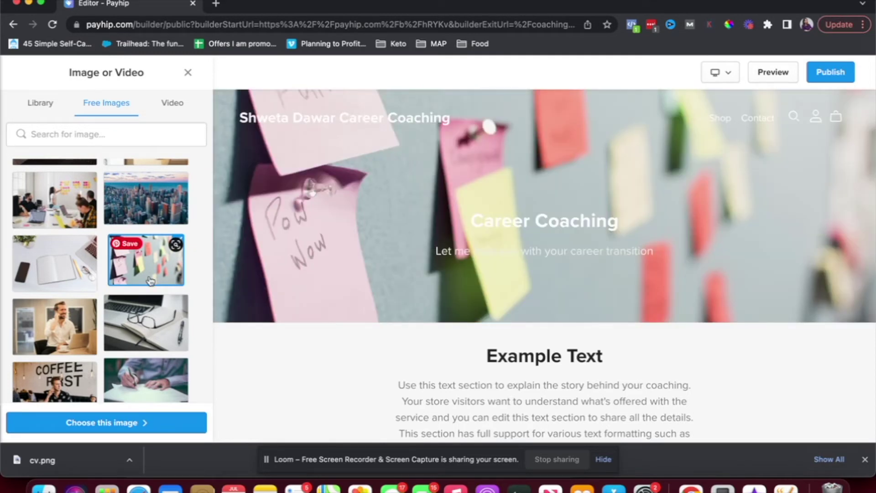
{"action": "left_click", "coordinate": [85, 423]}
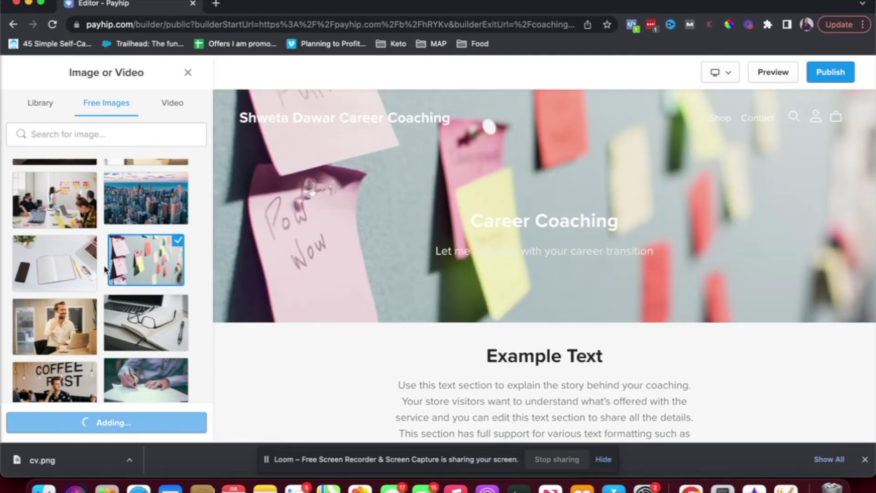
Step: Apply the White color scheme to the headline section
{"action": "scroll", "coordinate": [104, 267], "scroll_direction": "up", "scroll_amount": 6}
{"action": "scroll", "coordinate": [104, 267], "scroll_direction": "down", "scroll_amount": 2}
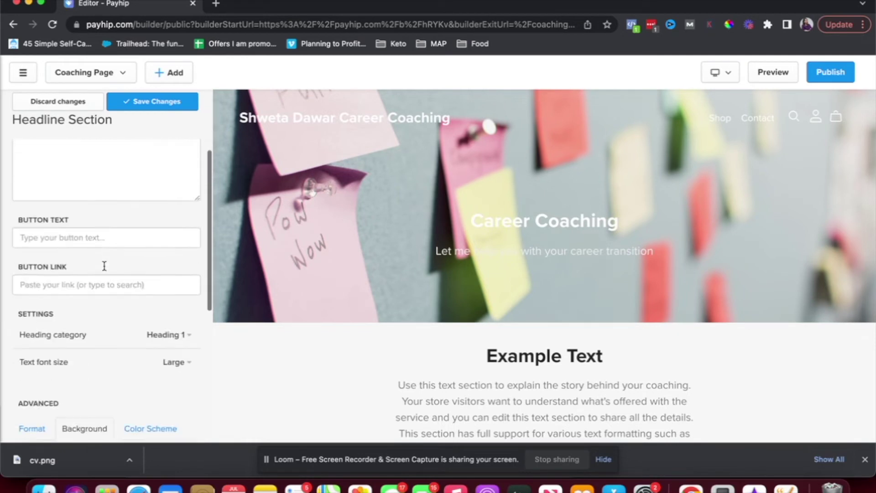
{"action": "scroll", "coordinate": [104, 266], "scroll_direction": "down", "scroll_amount": 2}
{"action": "left_click", "coordinate": [145, 349]}
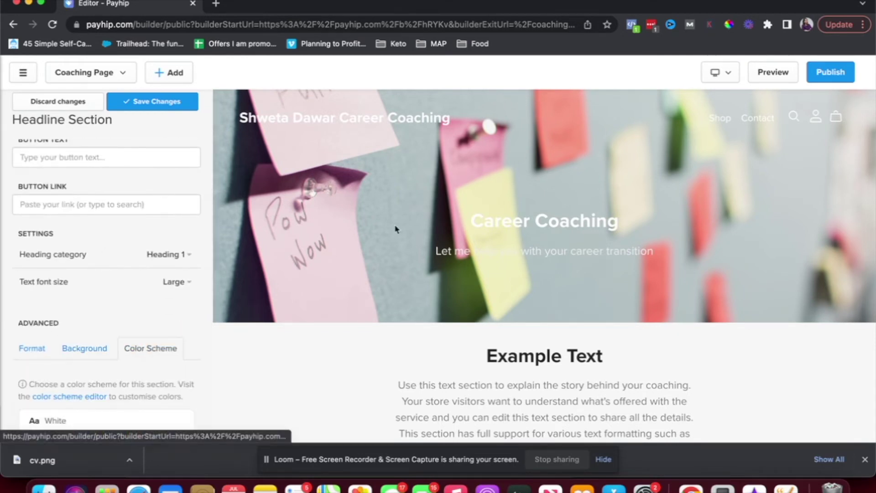
{"action": "scroll", "coordinate": [115, 342], "scroll_direction": "down", "scroll_amount": 2}
{"action": "left_click", "coordinate": [110, 346]}
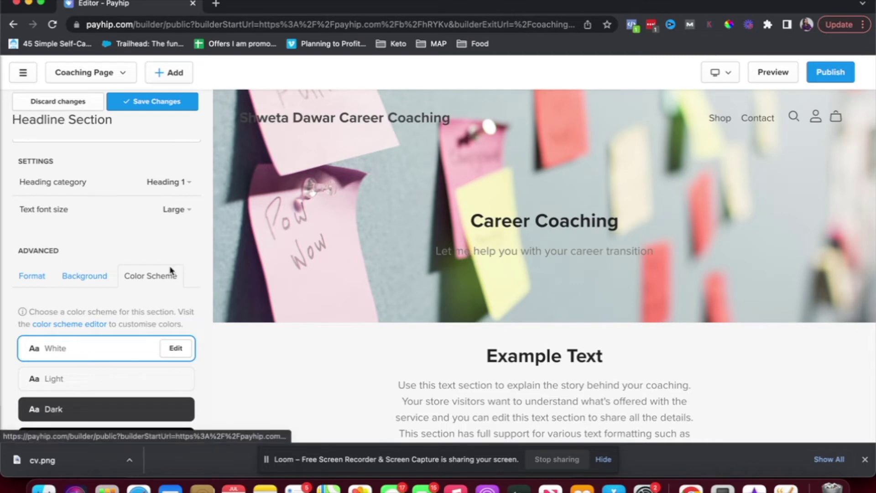
Step: Try the Light color scheme on the headline section, switch back to White, and save the section
{"action": "scroll", "coordinate": [131, 319], "scroll_direction": "down", "scroll_amount": 2}
{"action": "left_click", "coordinate": [107, 318]}
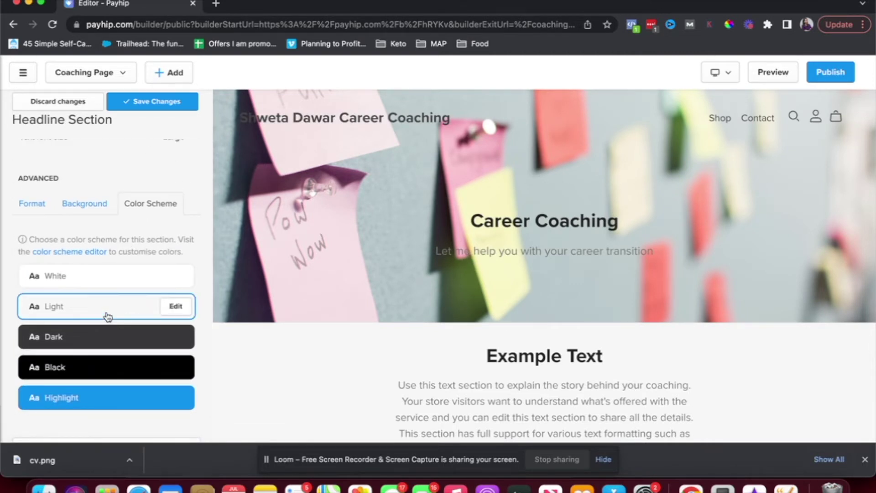
{"action": "left_click", "coordinate": [97, 288]}
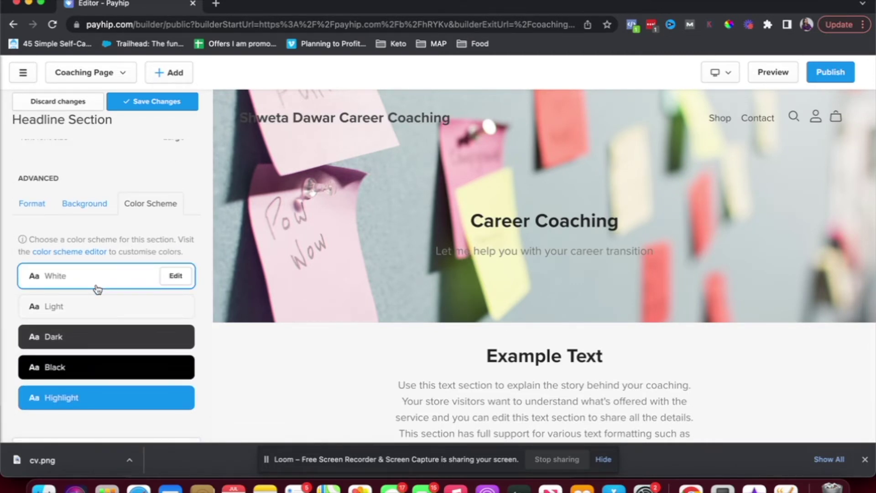
{"action": "left_click", "coordinate": [124, 101]}
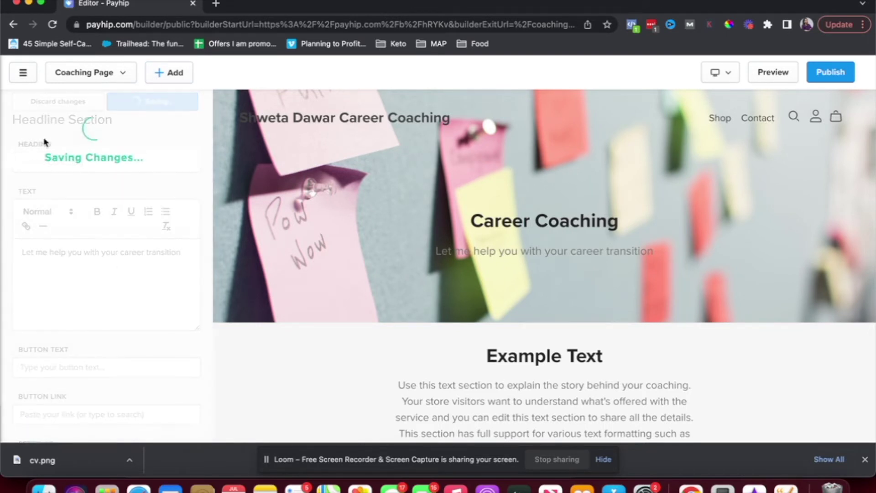
Step: Delete all the placeholder body text from the "Example Text" section
{"action": "scroll", "coordinate": [452, 371], "scroll_direction": "down", "scroll_amount": 3}
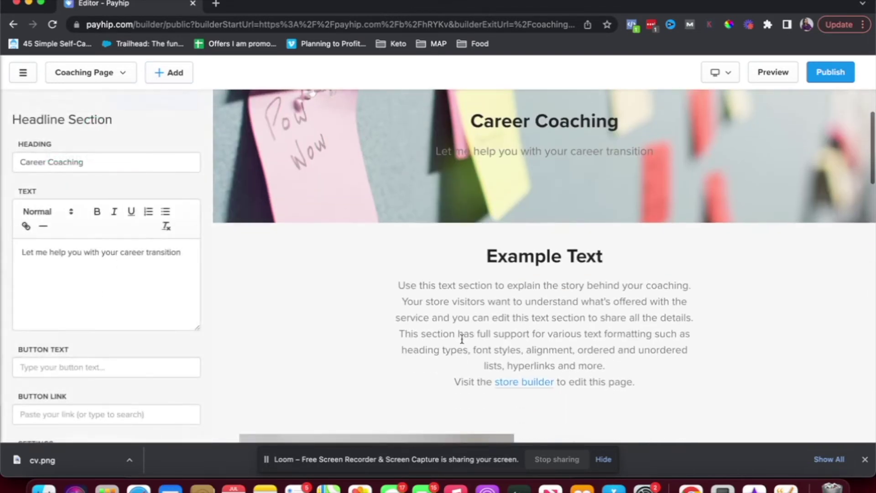
{"action": "left_click", "coordinate": [21, 100]}
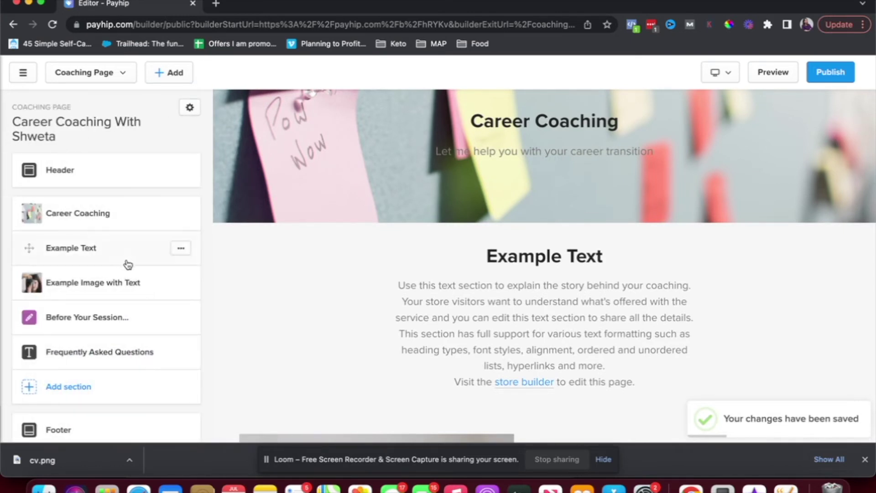
{"action": "left_click", "coordinate": [91, 256]}
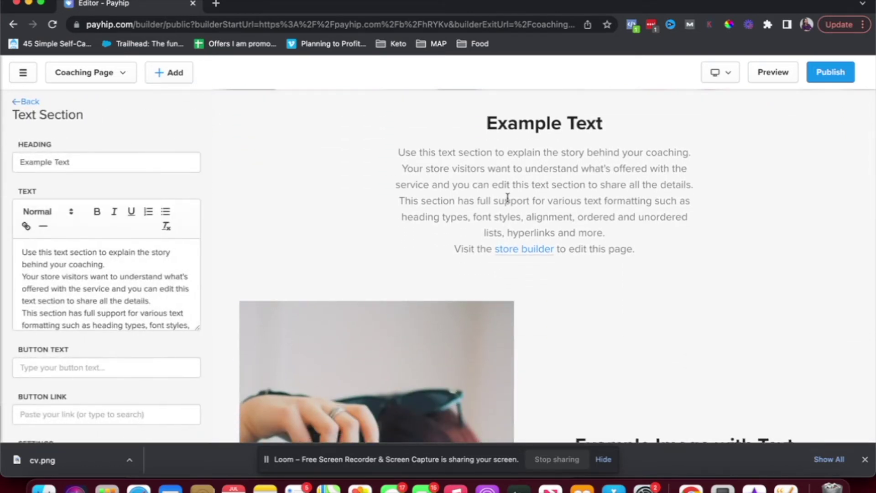
{"action": "triple_click", "coordinate": [53, 280]}
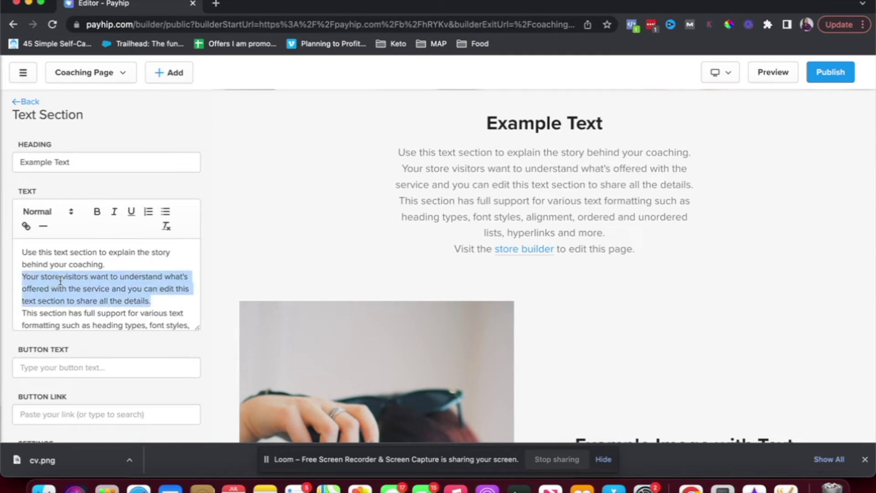
{"action": "scroll", "coordinate": [91, 283], "scroll_direction": "down", "scroll_amount": 3}
{"action": "left_click", "coordinate": [167, 320], "text": "shift"}
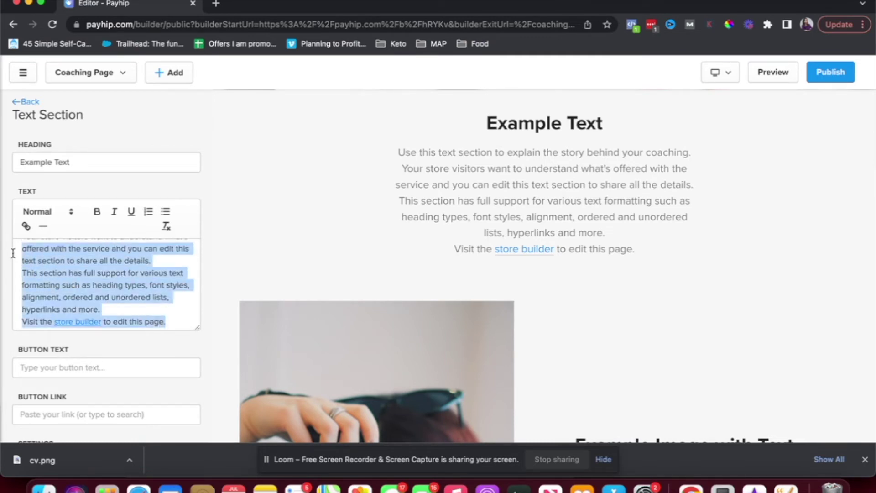
{"action": "scroll", "coordinate": [12, 253], "scroll_direction": "up", "scroll_amount": 2}
{"action": "key", "text": "BackSpace"}
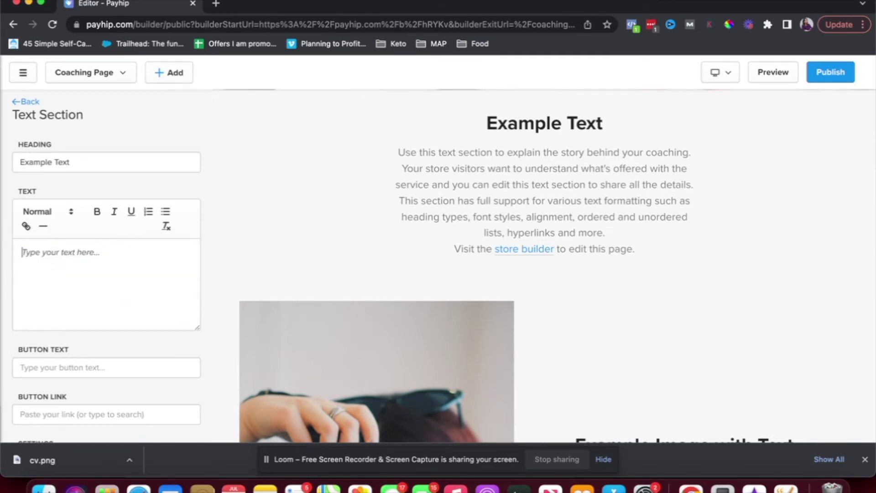
Step: Change the heading of the "Example Text" section to "Get Career Coaching Now!"
{"action": "left_click", "coordinate": [75, 165]}
{"action": "key", "text": "super+a"}
{"action": "type", "text": "G"}
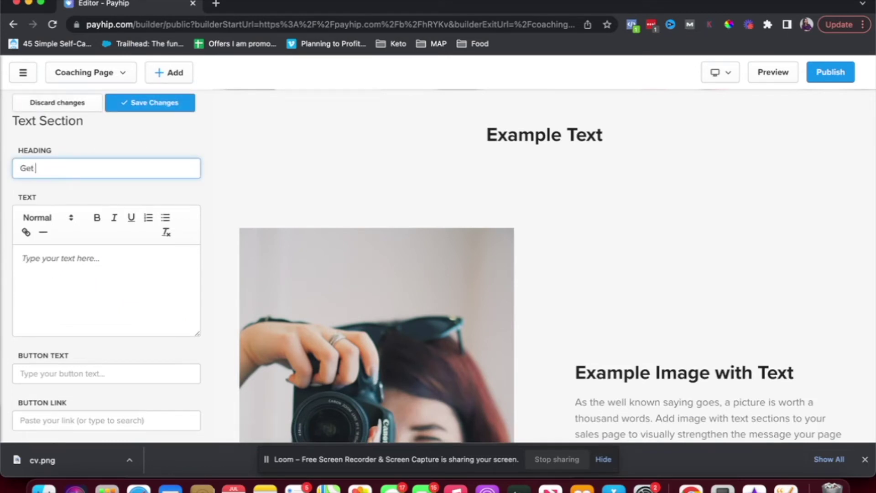
{"action": "type", "text": "et Catr"}
{"action": "key", "text": "BackSpace"}
{"action": "key", "text": "BackSpace"}
{"action": "type", "text": "reer Coaching"}
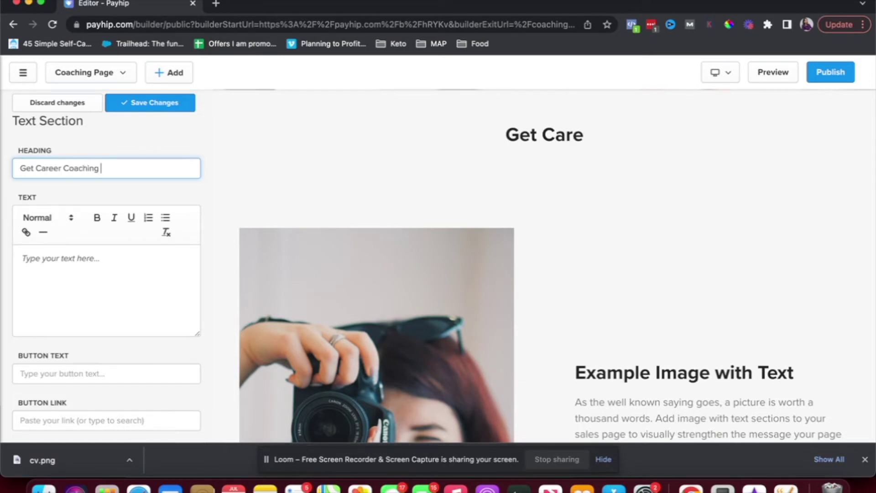
{"action": "type", "text": " Now!"}
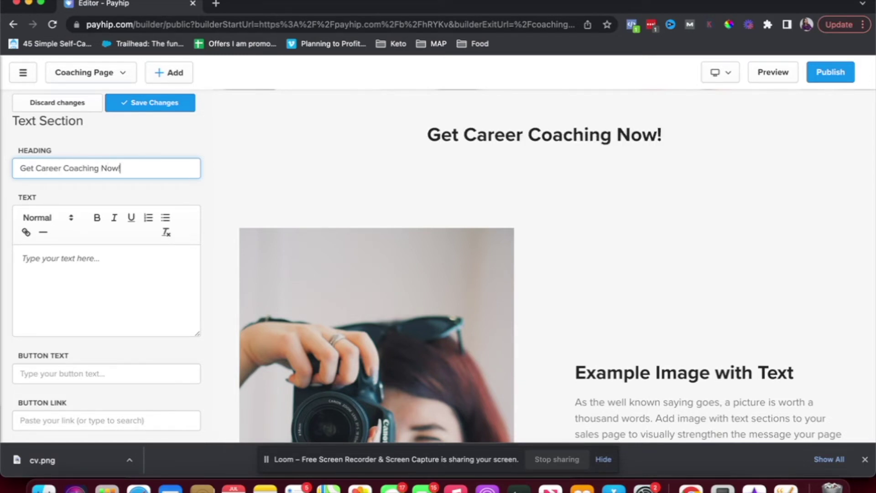
Step: Enter "Work with me to get your career sorted" as the body text of the text section
{"action": "left_click", "coordinate": [43, 263]}
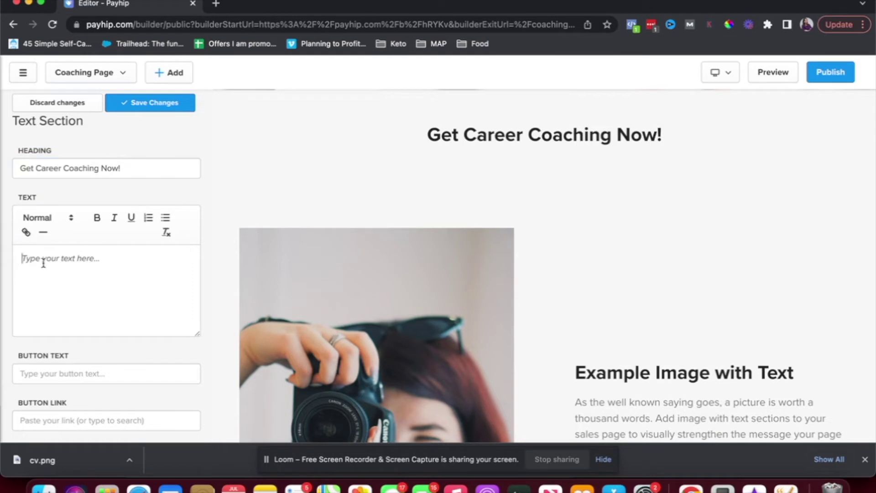
{"action": "type", "text": "Work with me to get your"}
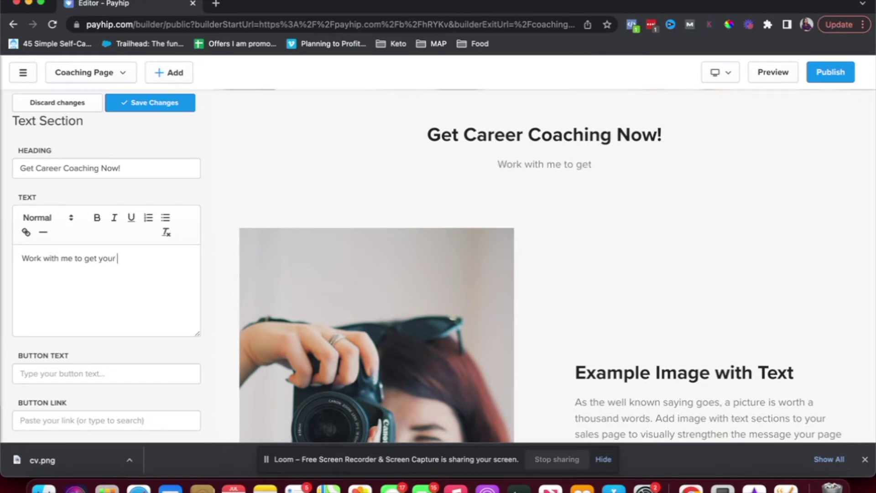
{"action": "type", "text": " career sorted"}
Step: Examine the text section's button, heading and format settings, and the page preview down to the intake form
{"action": "scroll", "coordinate": [105, 274], "scroll_direction": "down", "scroll_amount": 3}
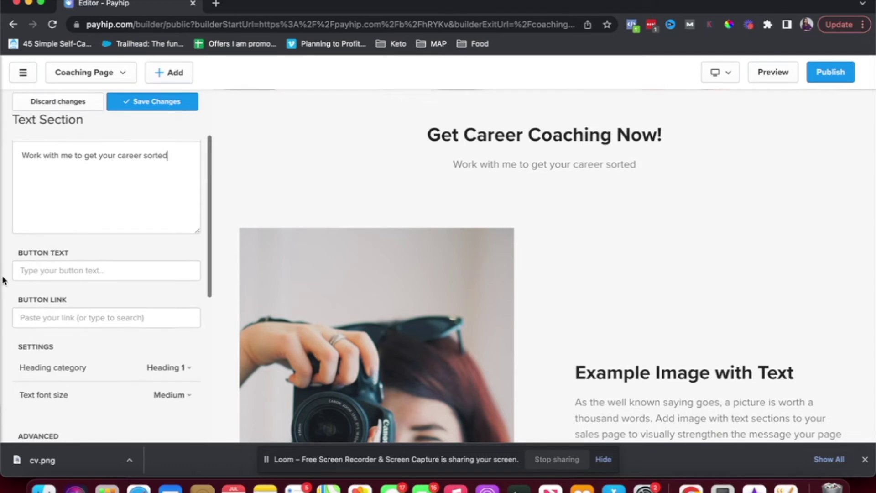
{"action": "left_click", "coordinate": [35, 271]}
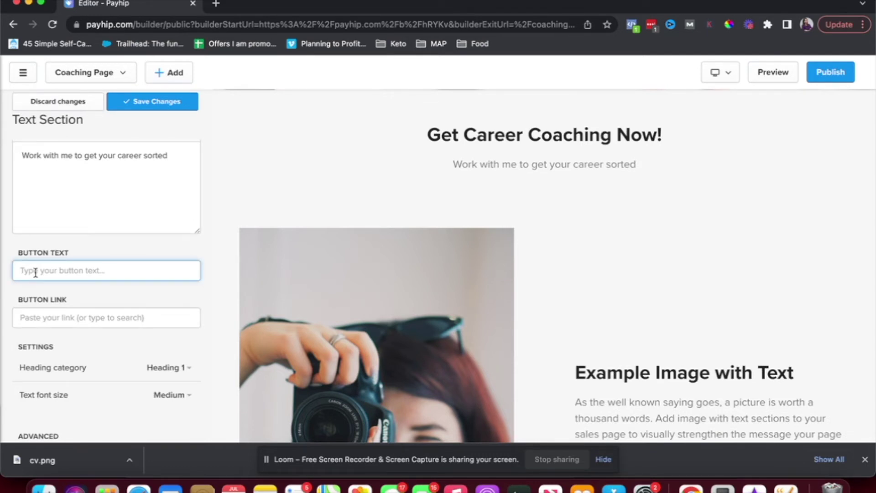
{"action": "scroll", "coordinate": [35, 272], "scroll_direction": "down", "scroll_amount": 3}
{"action": "scroll", "coordinate": [41, 258], "scroll_direction": "down", "scroll_amount": 5}
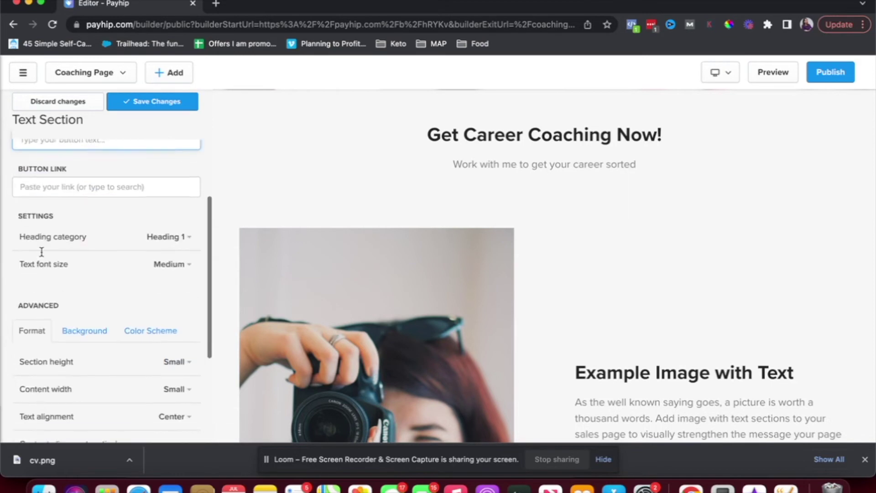
{"action": "scroll", "coordinate": [473, 297], "scroll_direction": "down", "scroll_amount": 3}
{"action": "scroll", "coordinate": [475, 297], "scroll_direction": "up", "scroll_amount": 5}
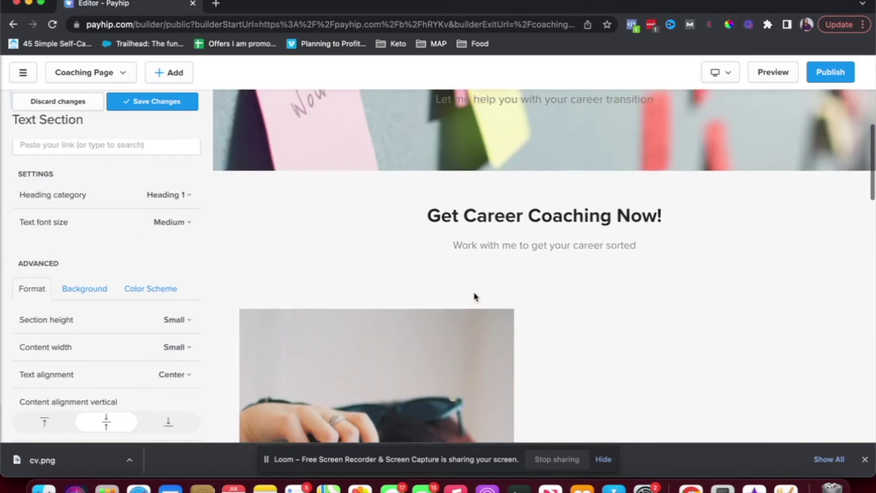
{"action": "scroll", "coordinate": [475, 296], "scroll_direction": "down", "scroll_amount": 10}
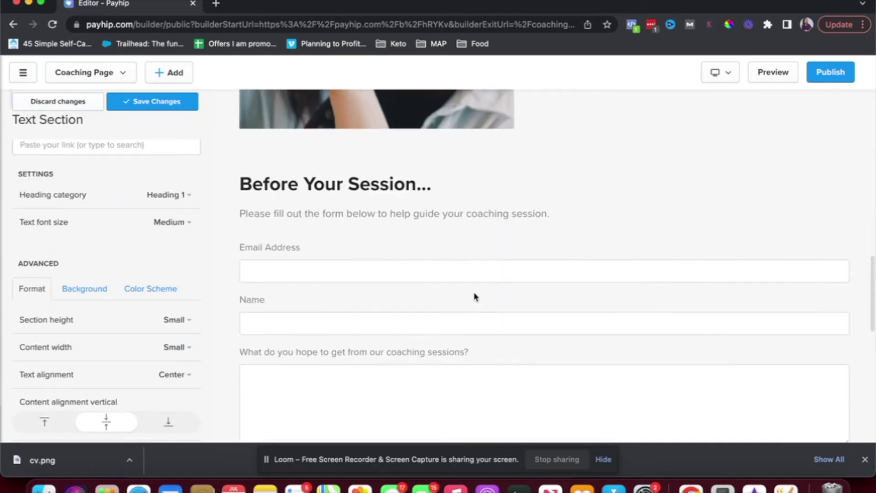
{"action": "scroll", "coordinate": [475, 297], "scroll_direction": "up", "scroll_amount": 3}
{"action": "scroll", "coordinate": [475, 296], "scroll_direction": "up", "scroll_amount": 2}
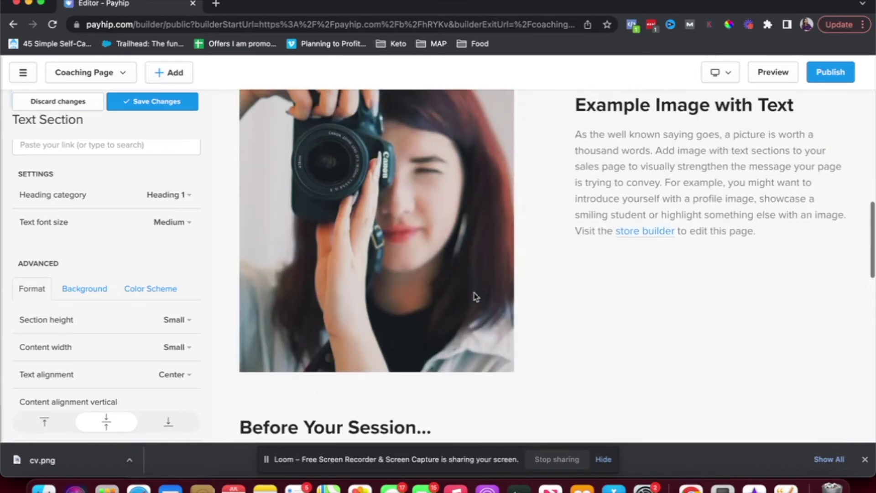
Step: Save the text section's changes and delete the "Example Image with Text" section from the coaching page
{"action": "left_click", "coordinate": [173, 103]}
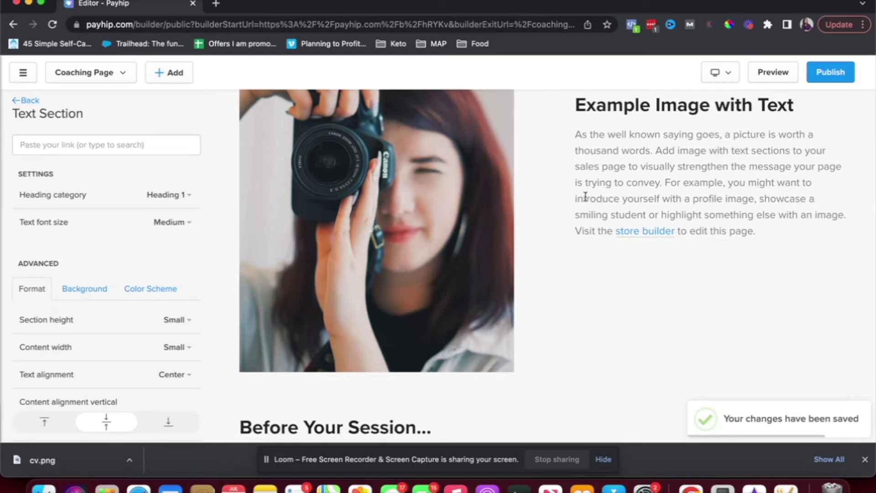
{"action": "left_click", "coordinate": [22, 102]}
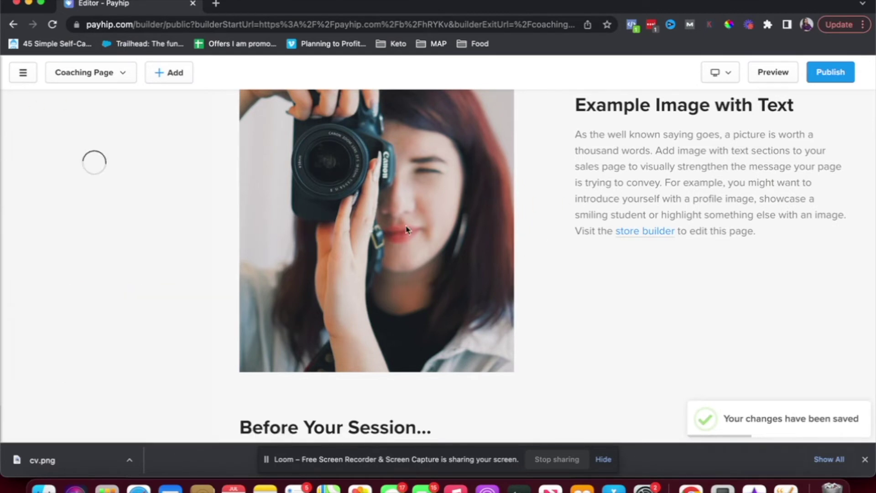
{"action": "mouse_move", "coordinate": [169, 286]}
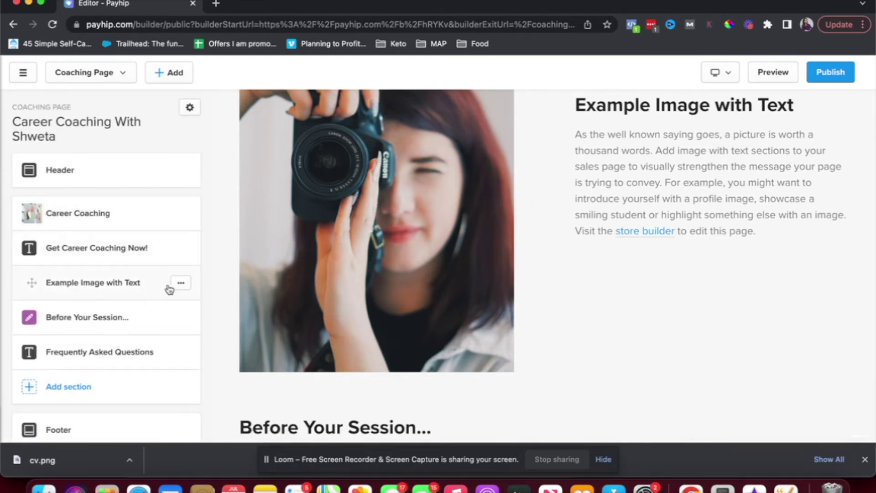
{"action": "left_click", "coordinate": [178, 285]}
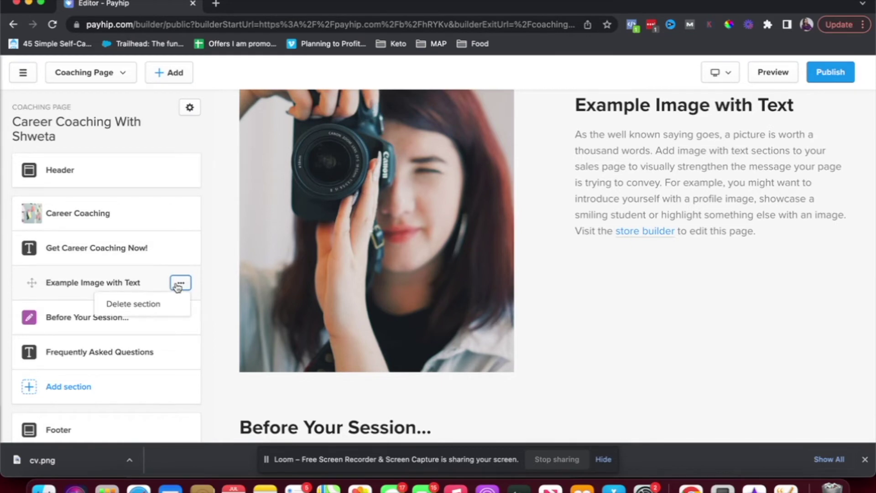
{"action": "left_click", "coordinate": [161, 303]}
{"action": "left_click", "coordinate": [366, 315]}
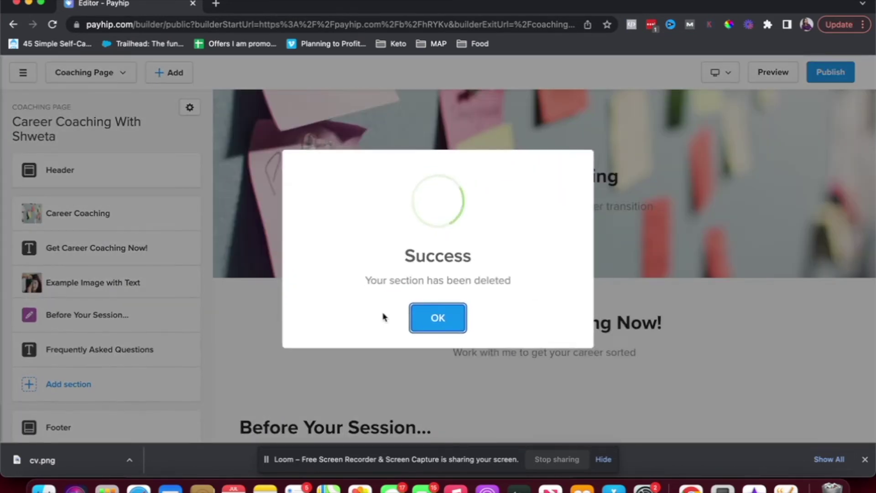
{"action": "left_click", "coordinate": [439, 317]}
Step: Add a Pricing Plans section showing the one-hour and monthly coaching plans to the coaching page and save it
{"action": "left_click", "coordinate": [70, 353]}
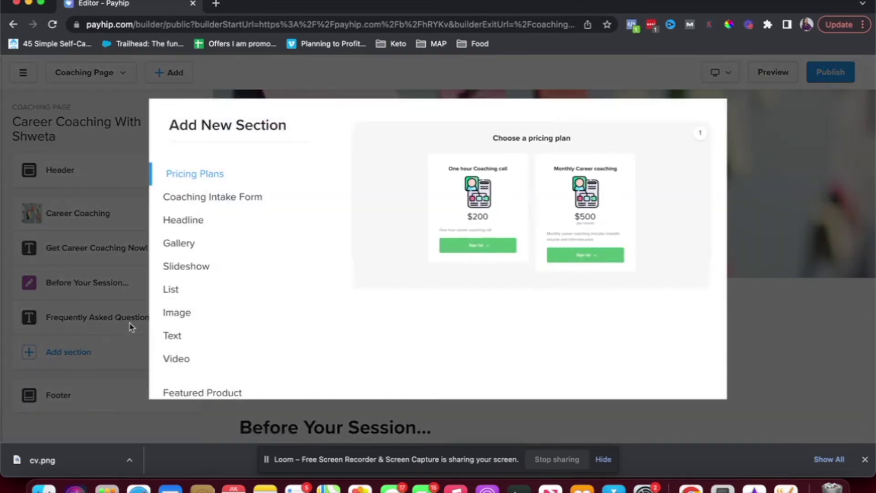
{"action": "left_click", "coordinate": [212, 180]}
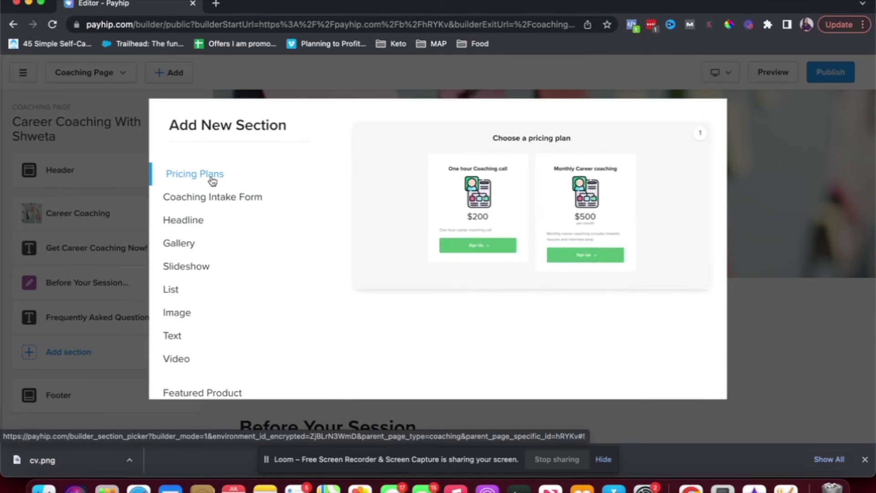
{"action": "left_click", "coordinate": [506, 246]}
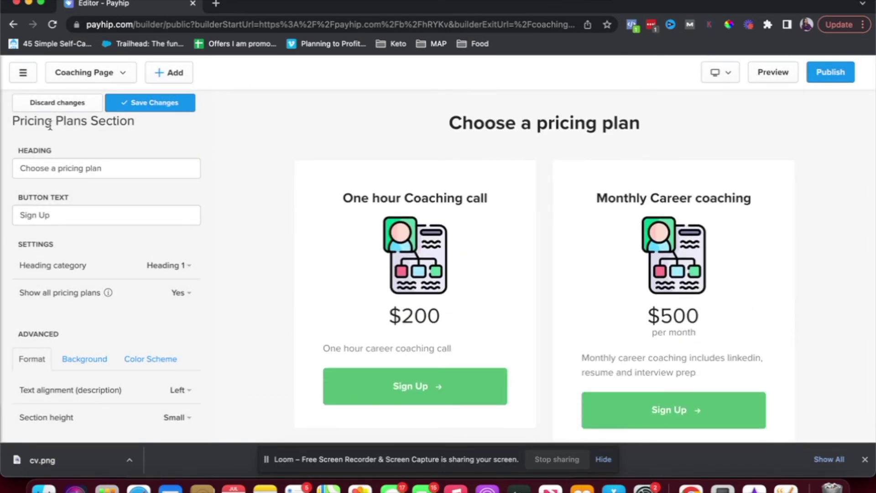
{"action": "left_click", "coordinate": [137, 105]}
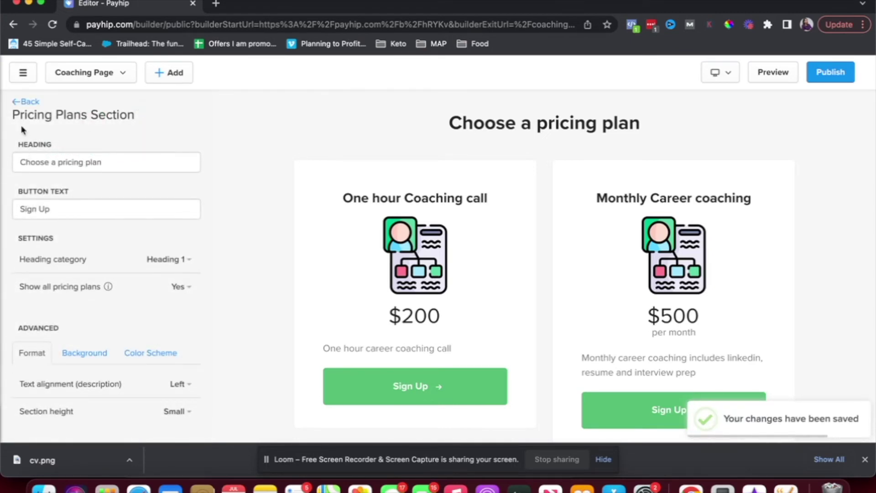
Step: Move the "Choose a pricing plan" section directly below "Get Career Coaching Now!" and check the page's new order
{"action": "left_click", "coordinate": [21, 102]}
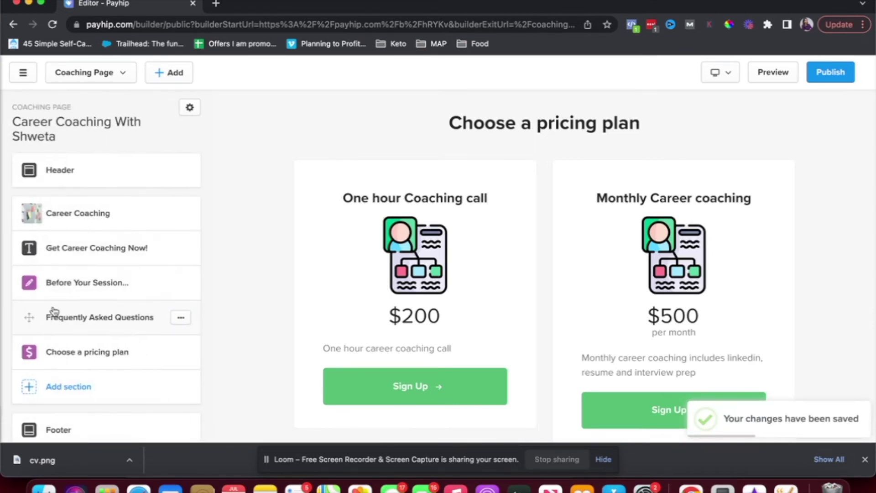
{"action": "left_click_drag", "start_coordinate": [81, 355], "coordinate": [39, 286]}
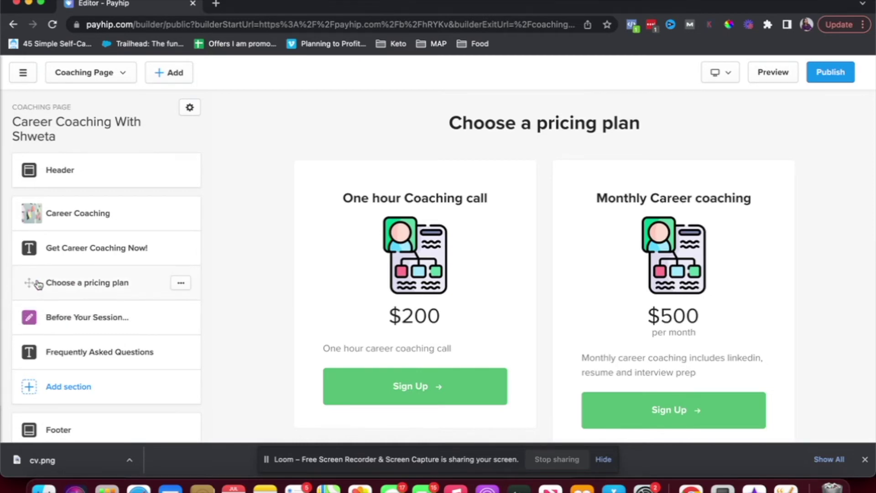
{"action": "scroll", "coordinate": [299, 246], "scroll_direction": "up", "scroll_amount": 15}
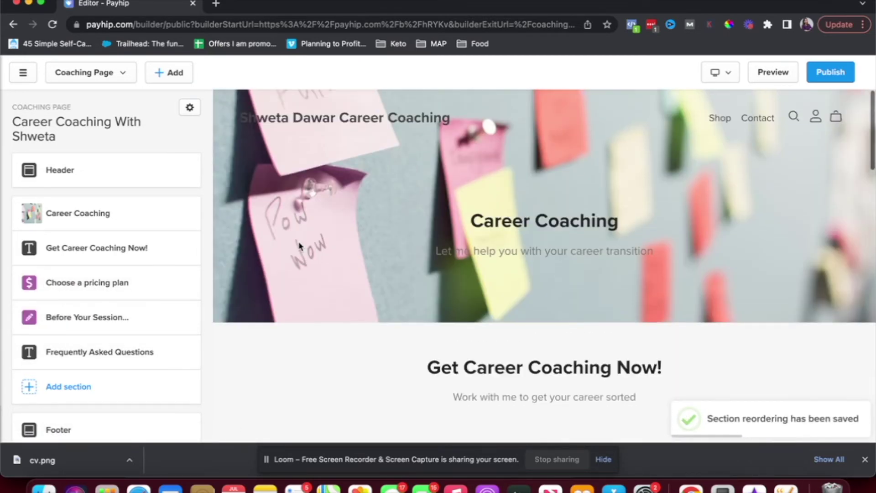
{"action": "scroll", "coordinate": [495, 201], "scroll_direction": "down", "scroll_amount": 8}
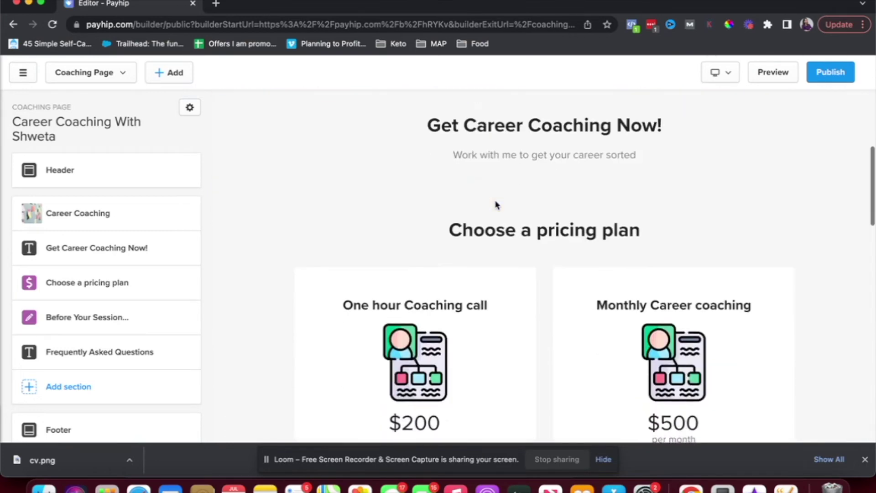
{"action": "scroll", "coordinate": [378, 340], "scroll_direction": "down", "scroll_amount": 2}
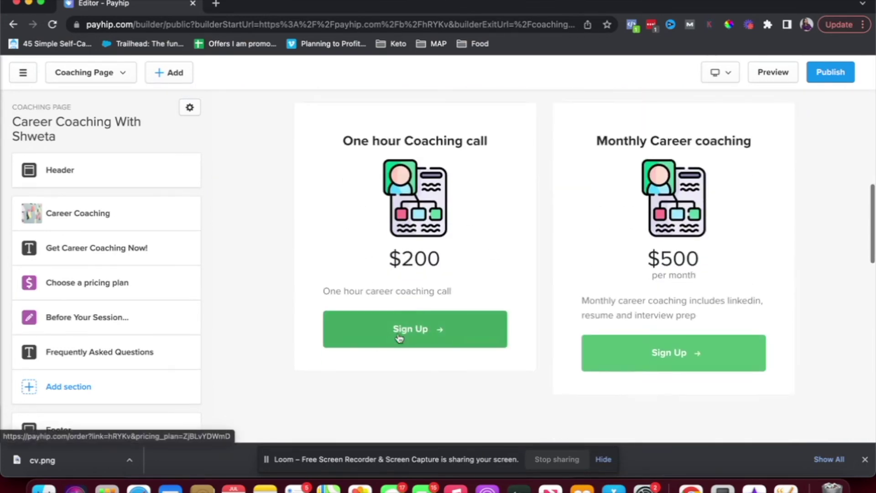
{"action": "scroll", "coordinate": [402, 330], "scroll_direction": "down", "scroll_amount": 3}
{"action": "scroll", "coordinate": [409, 327], "scroll_direction": "down", "scroll_amount": 2}
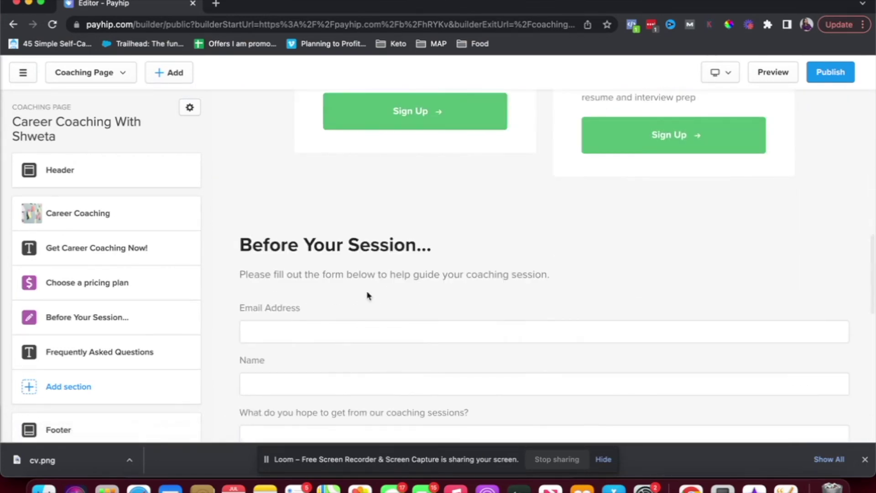
Step: Review the "Before Your Session..." intake form and the Frequently Asked Questions section in the page preview
{"action": "scroll", "coordinate": [360, 300], "scroll_direction": "down", "scroll_amount": 2}
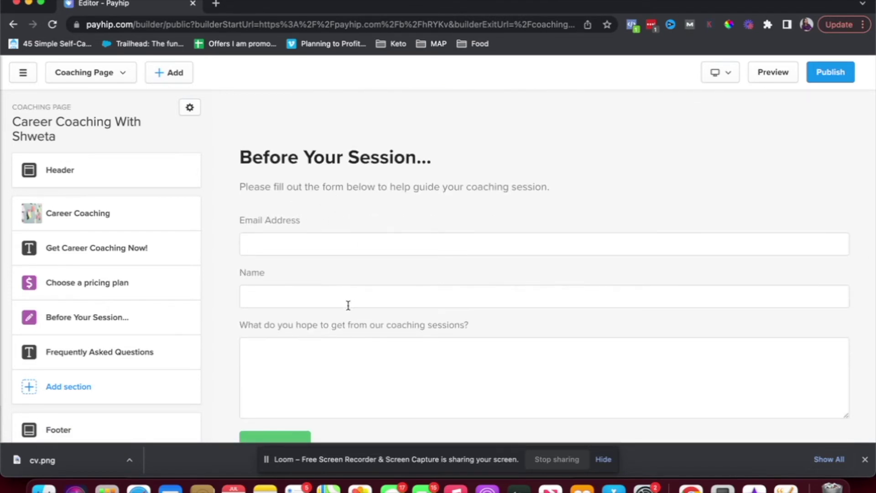
{"action": "scroll", "coordinate": [345, 274], "scroll_direction": "down", "scroll_amount": 2}
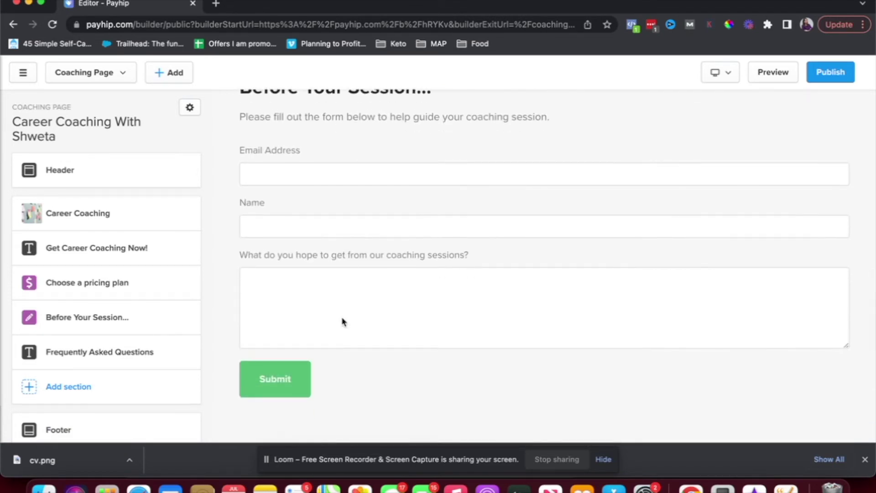
{"action": "scroll", "coordinate": [370, 313], "scroll_direction": "down", "scroll_amount": 2}
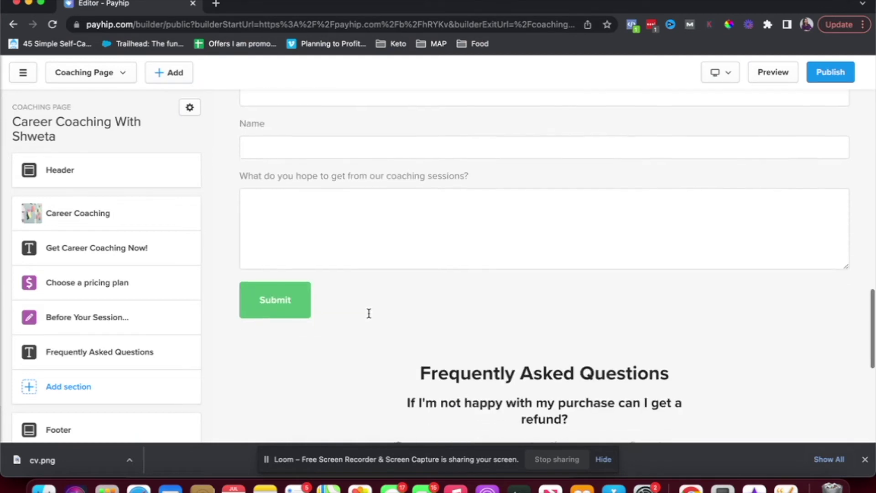
{"action": "scroll", "coordinate": [367, 311], "scroll_direction": "down", "scroll_amount": 2}
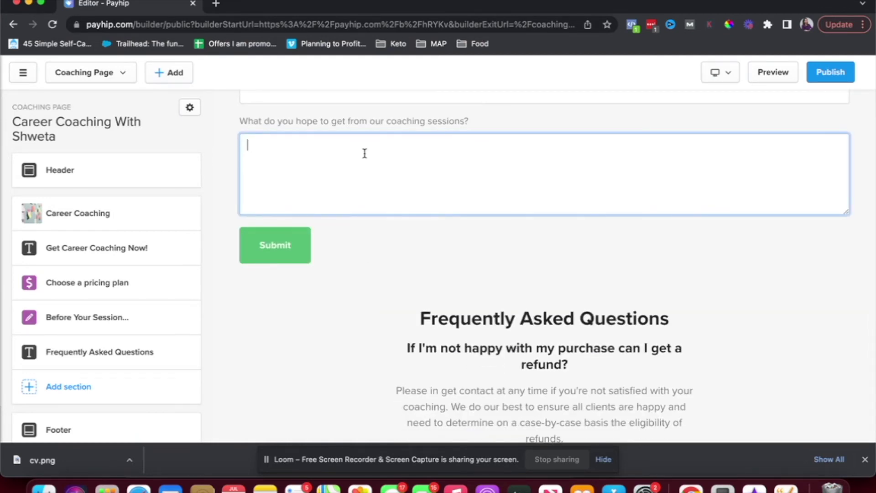
{"action": "scroll", "coordinate": [364, 154], "scroll_direction": "up", "scroll_amount": 2}
{"action": "scroll", "coordinate": [365, 153], "scroll_direction": "down", "scroll_amount": 4}
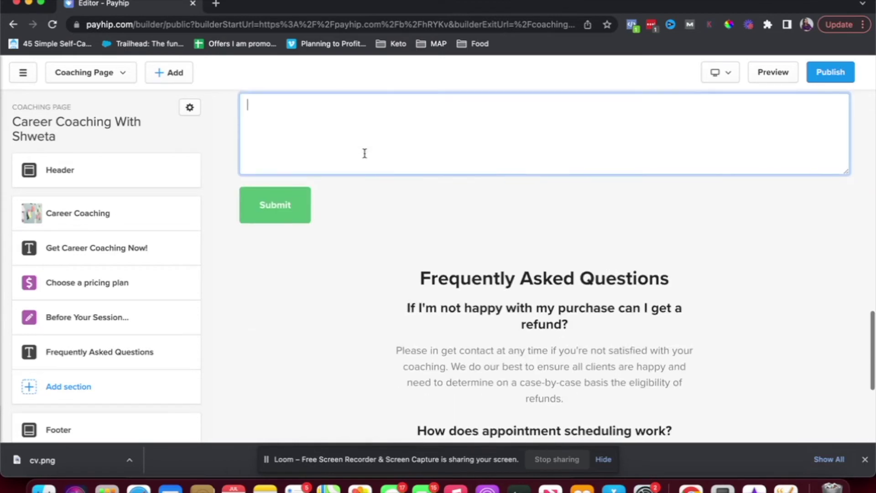
{"action": "scroll", "coordinate": [364, 154], "scroll_direction": "down", "scroll_amount": 3}
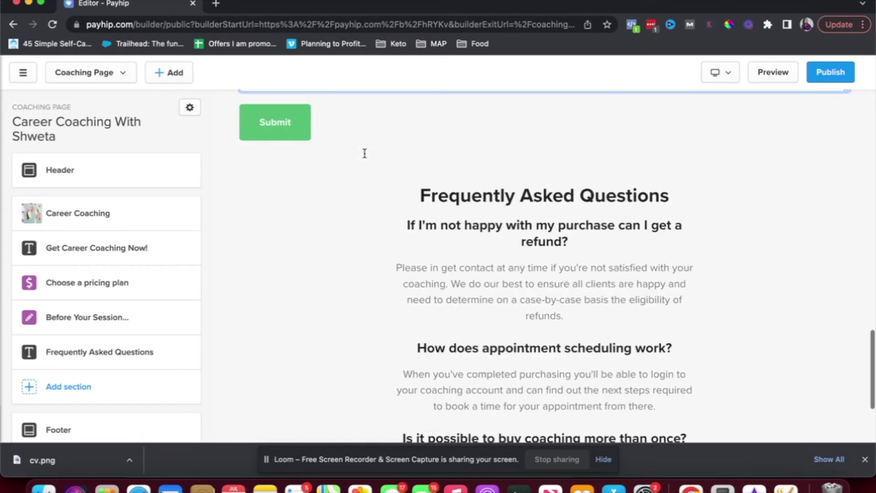
Step: Replace the FAQ answer under "How does appointment scheduling work?" with "Use the cxalendat in milestone" and save the text section
{"action": "left_click", "coordinate": [130, 357]}
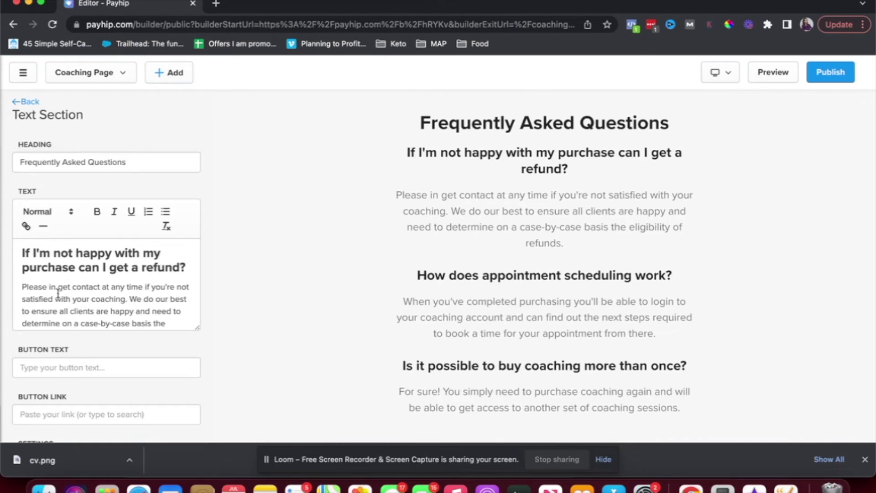
{"action": "scroll", "coordinate": [58, 293], "scroll_direction": "down", "scroll_amount": 3}
{"action": "scroll", "coordinate": [90, 311], "scroll_direction": "down", "scroll_amount": 2}
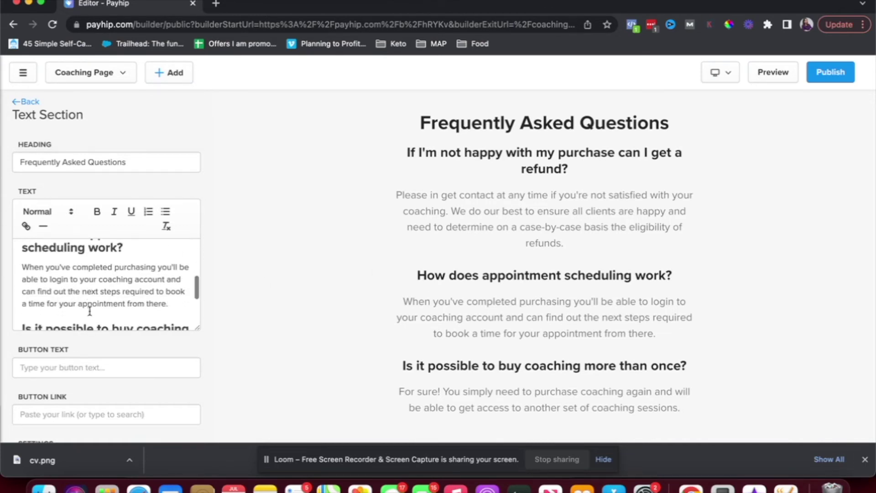
{"action": "left_click_drag", "start_coordinate": [178, 306], "coordinate": [17, 272]}
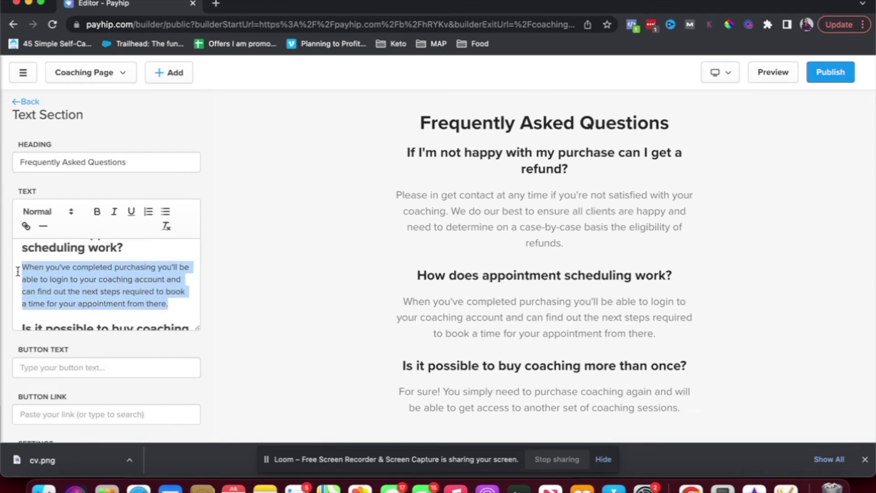
{"action": "type", "text": "Use the"}
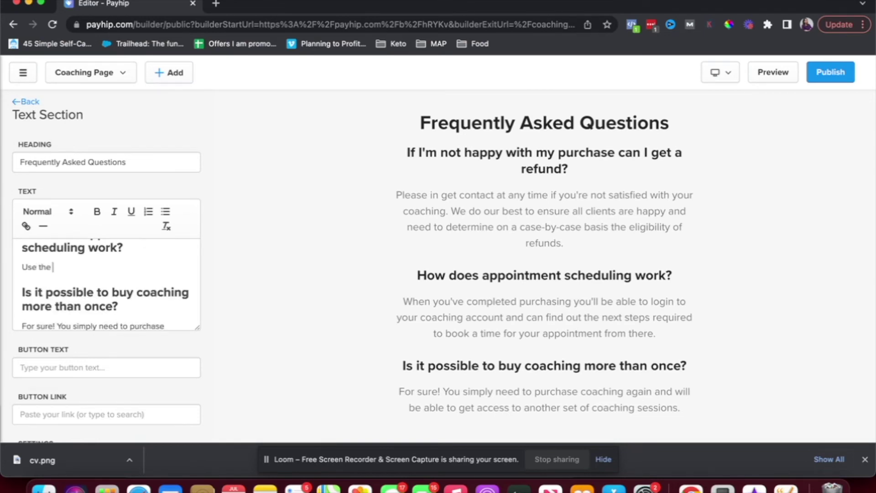
{"action": "type", "text": " cxalendat"}
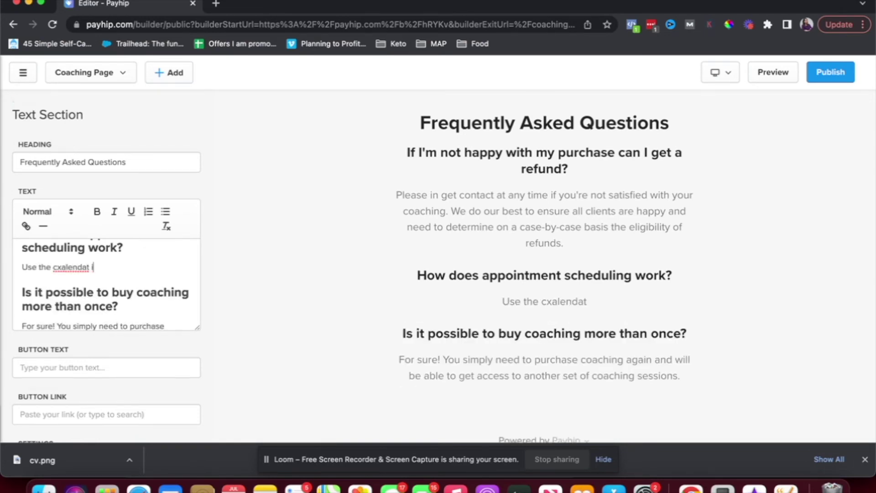
{"action": "type", "text": " in milestone"}
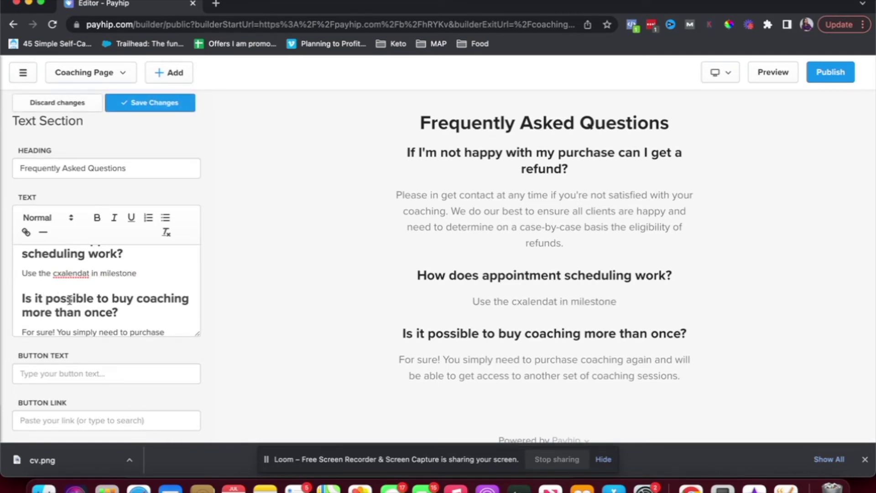
{"action": "scroll", "coordinate": [326, 326], "scroll_direction": "down", "scroll_amount": 1}
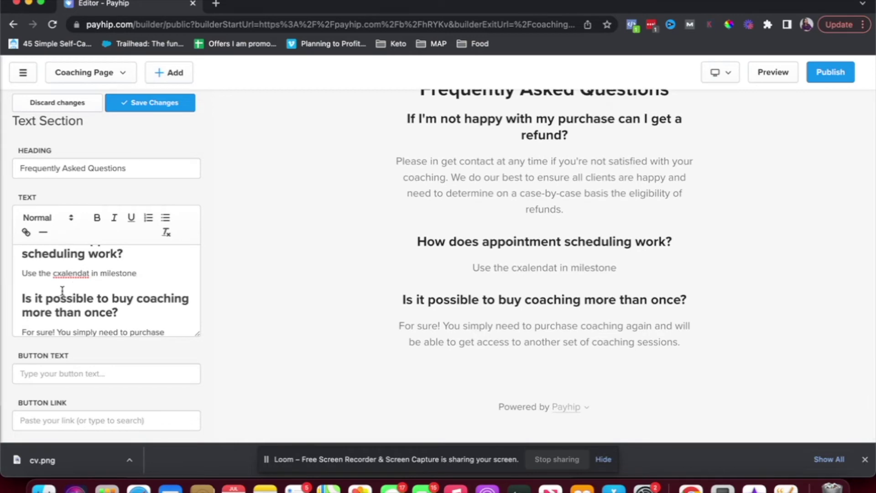
{"action": "scroll", "coordinate": [59, 292], "scroll_direction": "up", "scroll_amount": 5}
{"action": "left_click", "coordinate": [137, 103]}
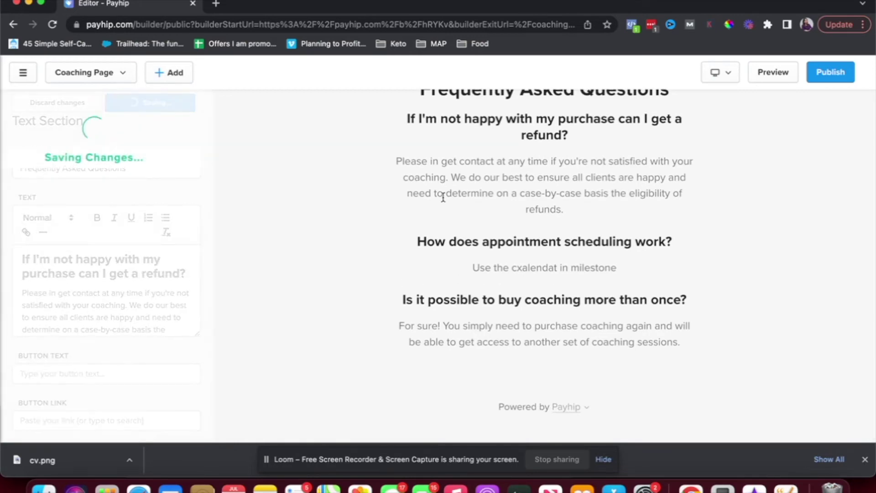
Step: Preview the draft coaching page down to its pricing plans and examine the one-hour coaching call's sign-up checkout
{"action": "scroll", "coordinate": [450, 229], "scroll_direction": "up", "scroll_amount": 10}
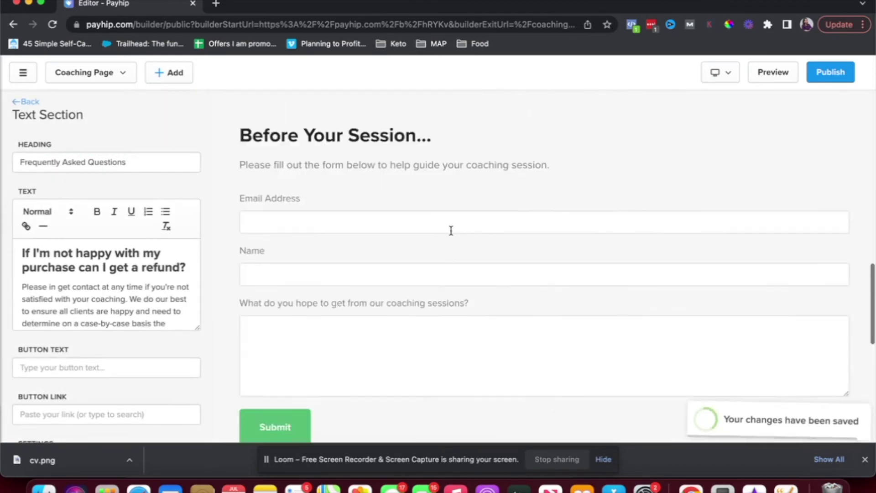
{"action": "left_click", "coordinate": [774, 72]}
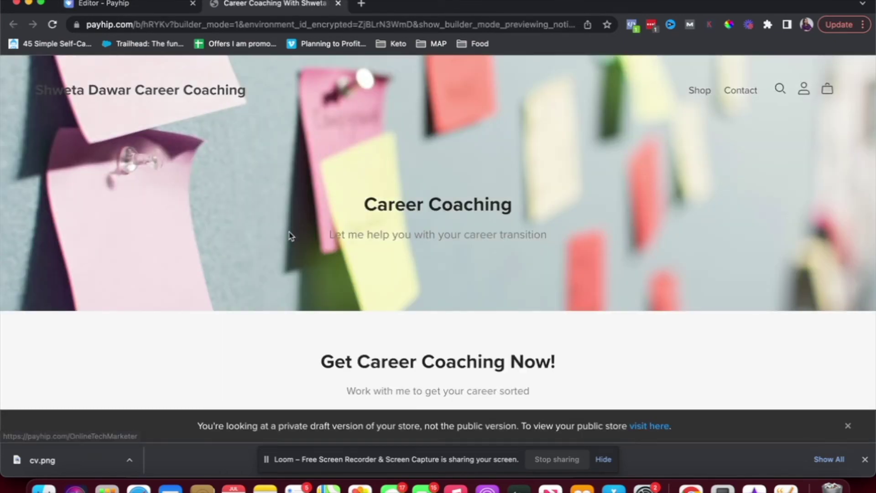
{"action": "scroll", "coordinate": [290, 236], "scroll_direction": "down", "scroll_amount": 6}
{"action": "scroll", "coordinate": [290, 236], "scroll_direction": "down", "scroll_amount": 3}
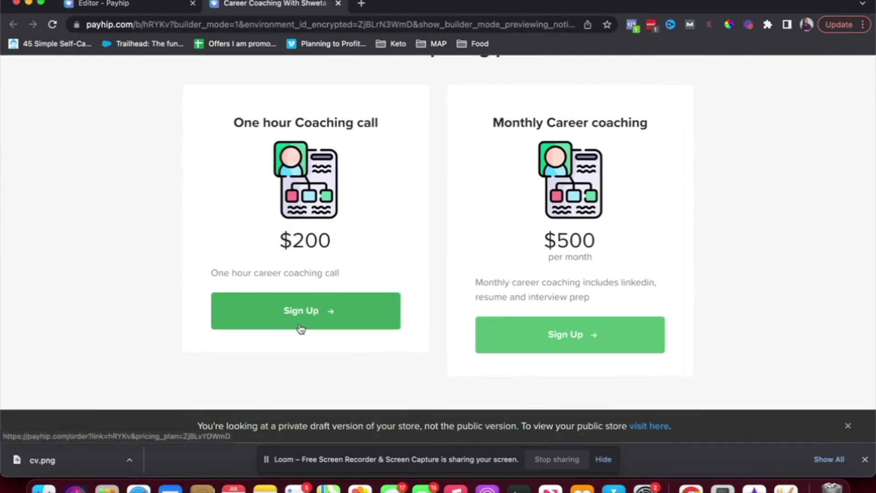
{"action": "left_click", "coordinate": [299, 324]}
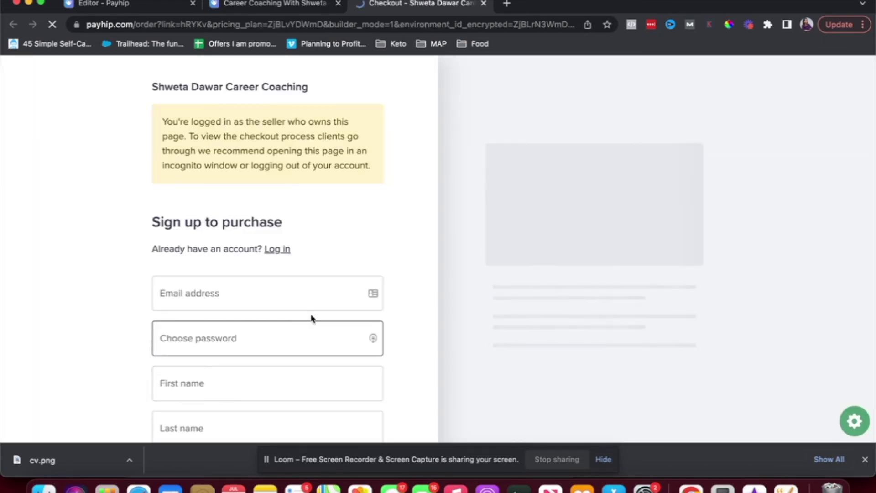
{"action": "scroll", "coordinate": [274, 249], "scroll_direction": "down", "scroll_amount": 5}
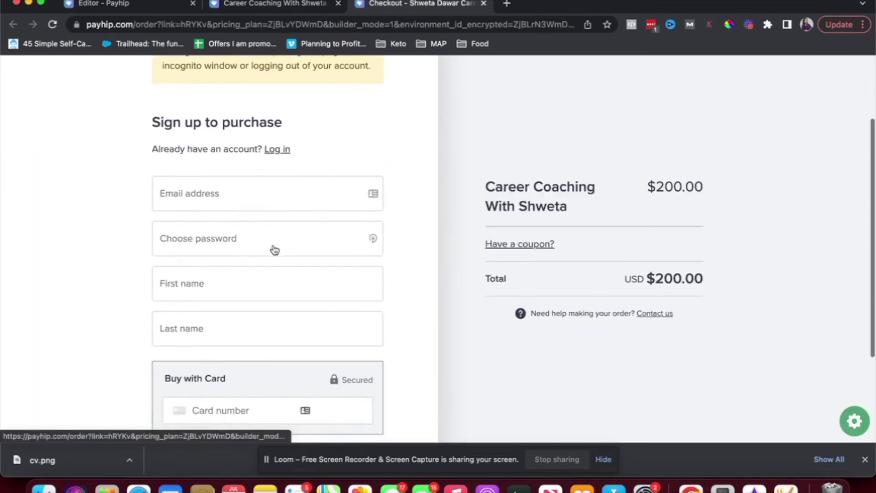
{"action": "scroll", "coordinate": [274, 249], "scroll_direction": "up", "scroll_amount": 5}
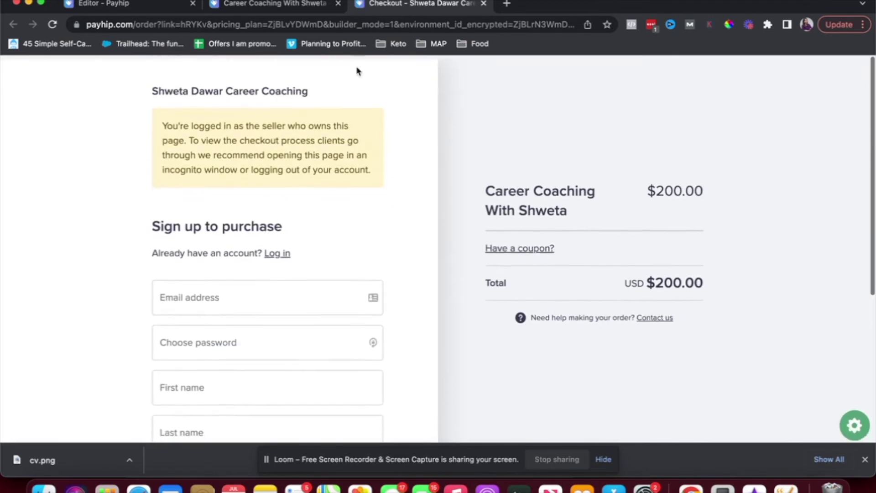
Step: Return to the editor, publish the coaching page changes and exit the store builder
{"action": "left_click", "coordinate": [274, 4]}
{"action": "left_click", "coordinate": [159, 6]}
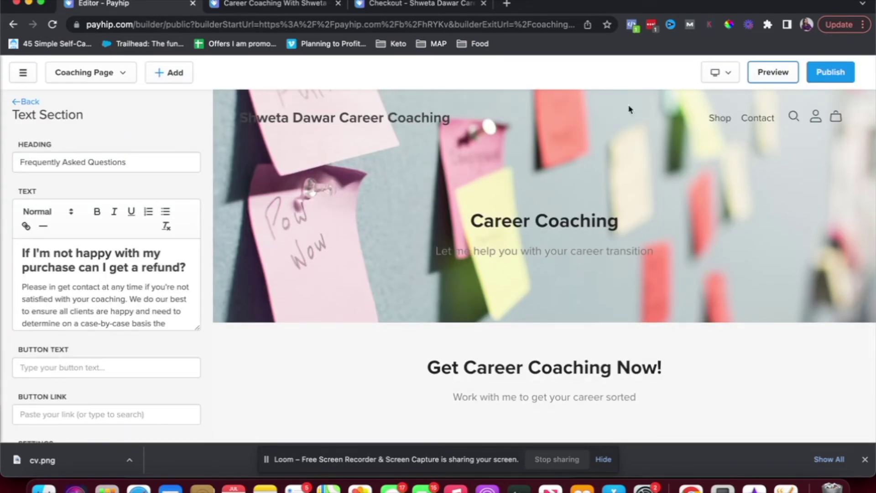
{"action": "left_click", "coordinate": [831, 71]}
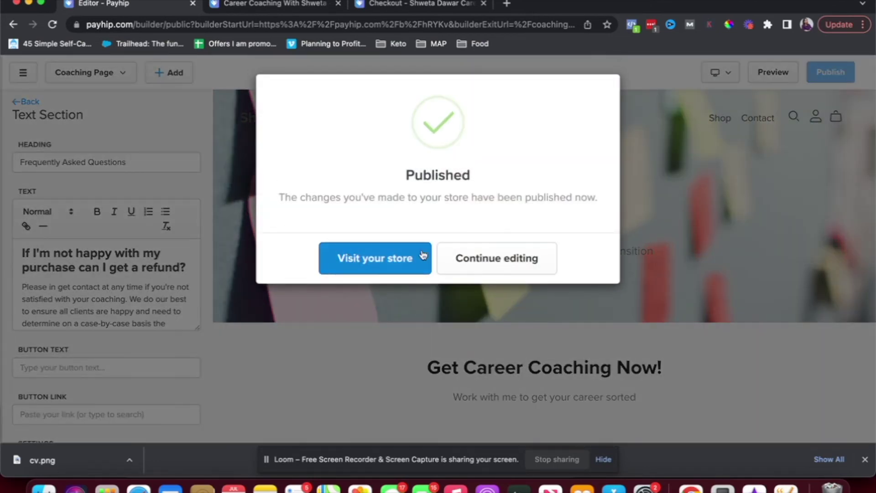
{"action": "left_click", "coordinate": [452, 260]}
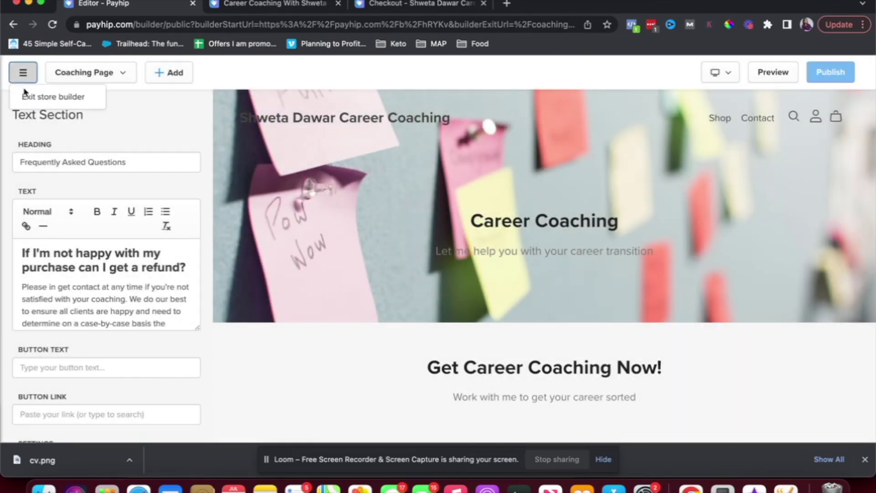
{"action": "left_click", "coordinate": [29, 97]}
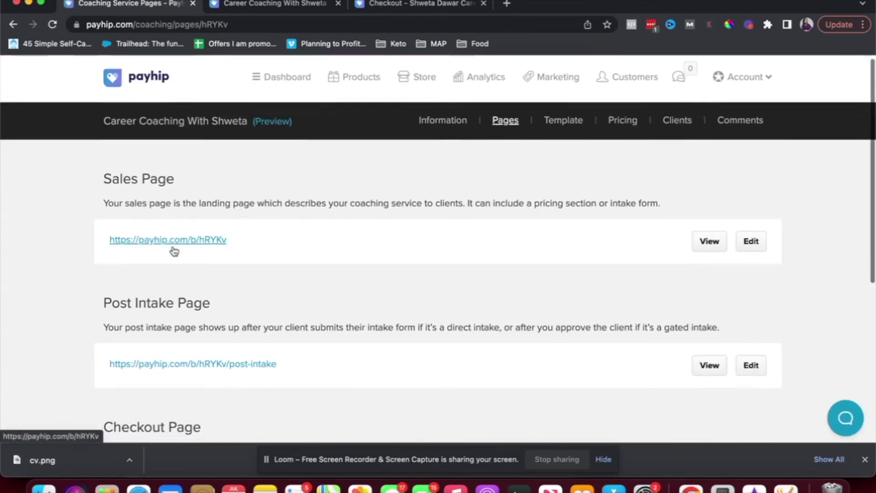
Step: View the coaching service's Post Intake Page and return to the list of service pages
{"action": "scroll", "coordinate": [168, 248], "scroll_direction": "down", "scroll_amount": 3}
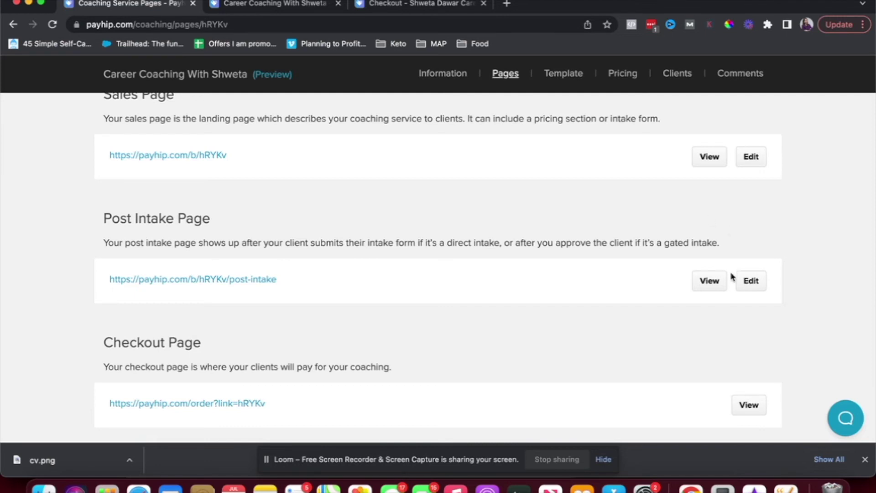
{"action": "left_click", "coordinate": [709, 280]}
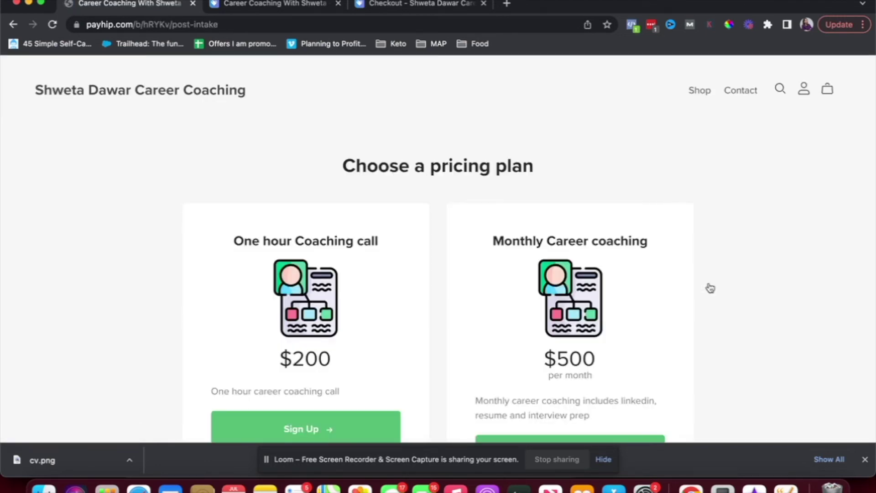
{"action": "scroll", "coordinate": [475, 197], "scroll_direction": "down", "scroll_amount": 2}
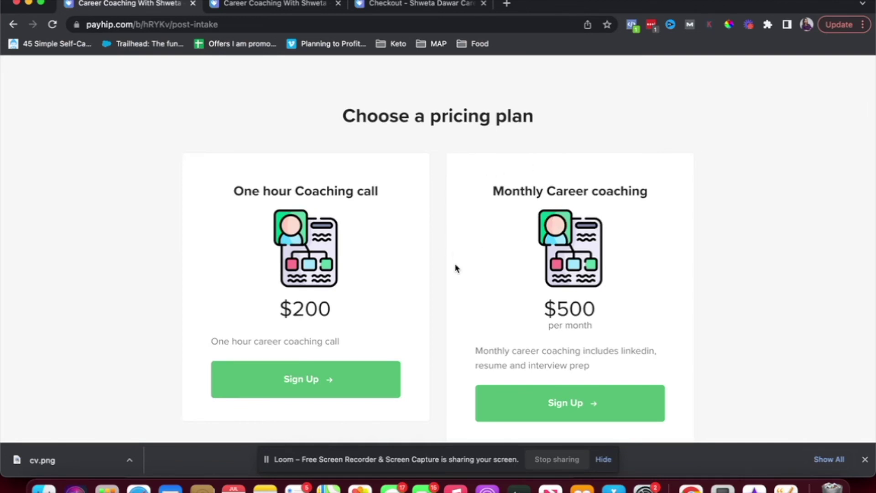
{"action": "scroll", "coordinate": [455, 271], "scroll_direction": "up", "scroll_amount": 2}
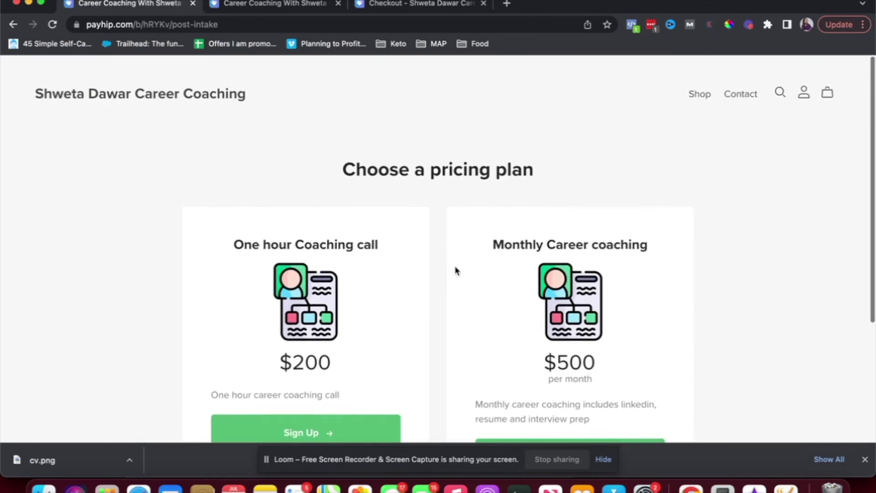
{"action": "left_click", "coordinate": [11, 29]}
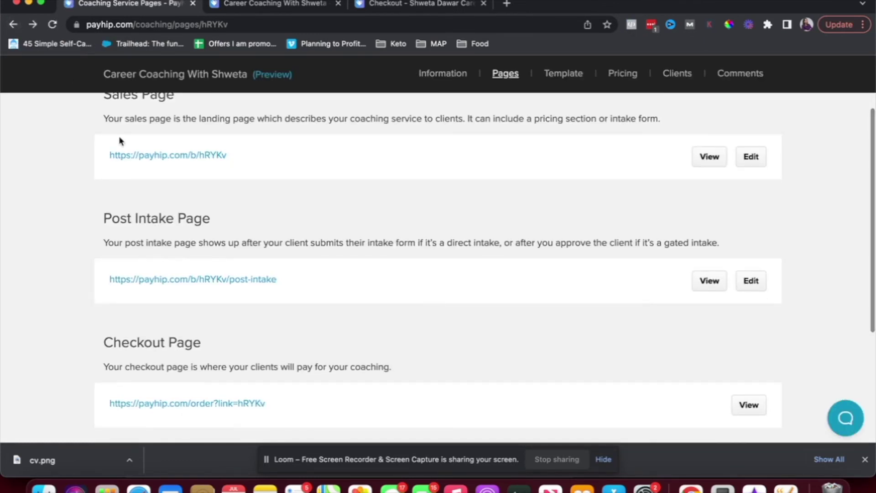
Step: View the coaching service's Checkout Page and go back to the list of service pages
{"action": "scroll", "coordinate": [38, 210], "scroll_direction": "down", "scroll_amount": 2}
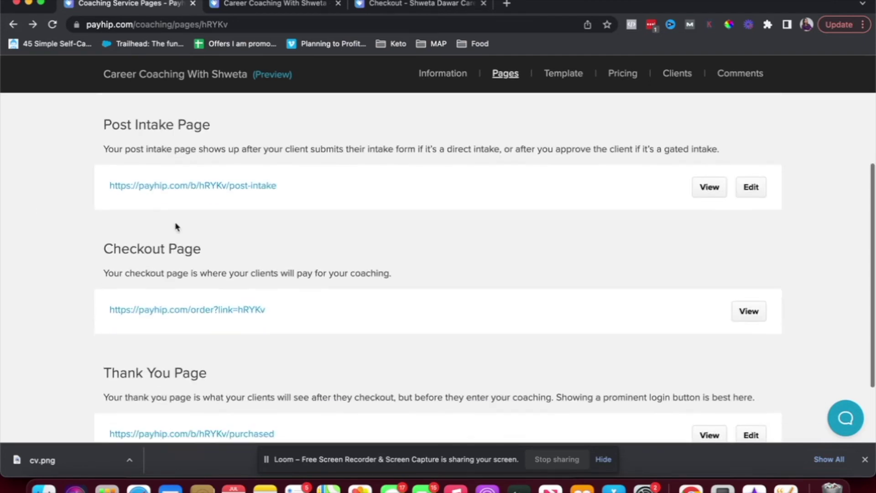
{"action": "left_click", "coordinate": [749, 311]}
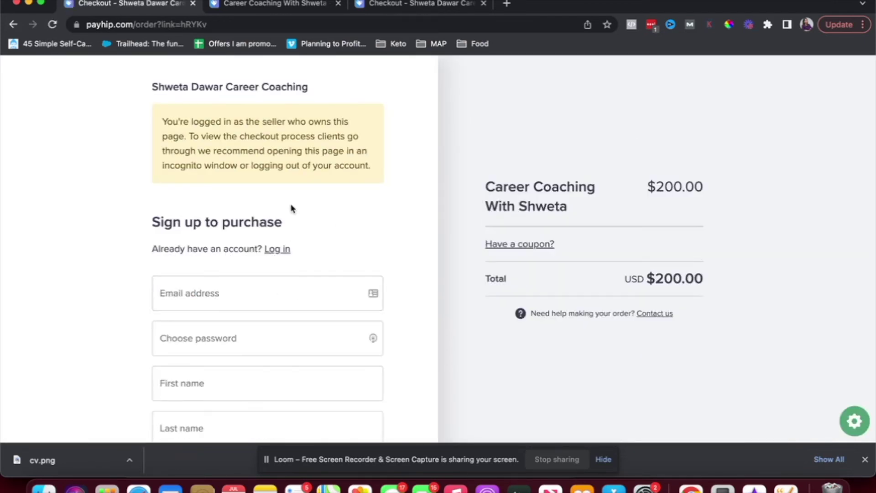
{"action": "left_click", "coordinate": [13, 24]}
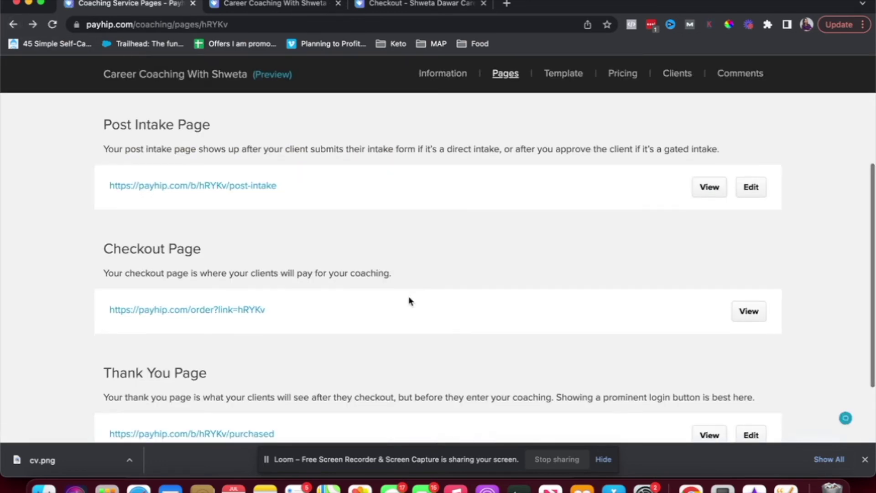
Step: Check the Thank You Page entry, then open the coaching service's first milestone template
{"action": "scroll", "coordinate": [409, 300], "scroll_direction": "down", "scroll_amount": 2}
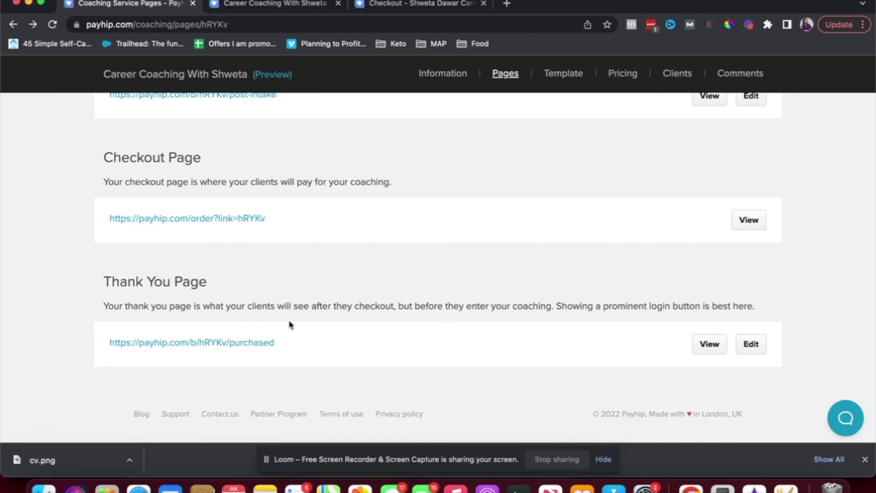
{"action": "scroll", "coordinate": [622, 303], "scroll_direction": "up", "scroll_amount": 6}
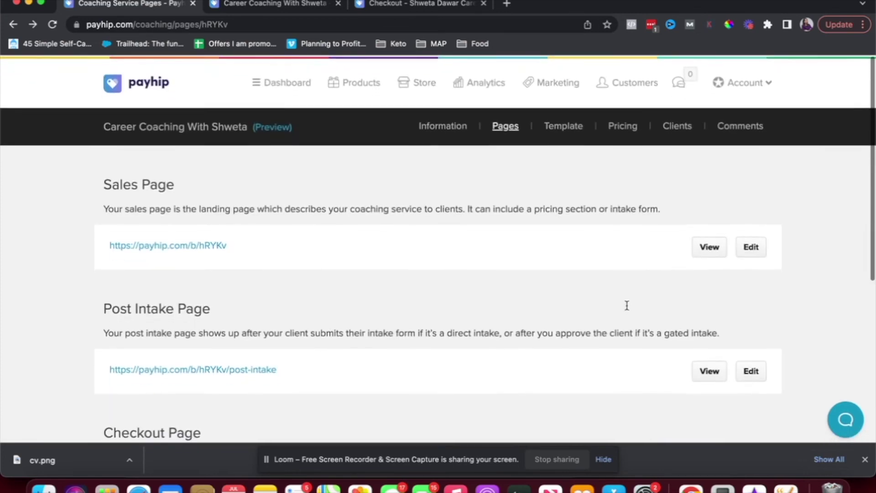
{"action": "left_click", "coordinate": [573, 125]}
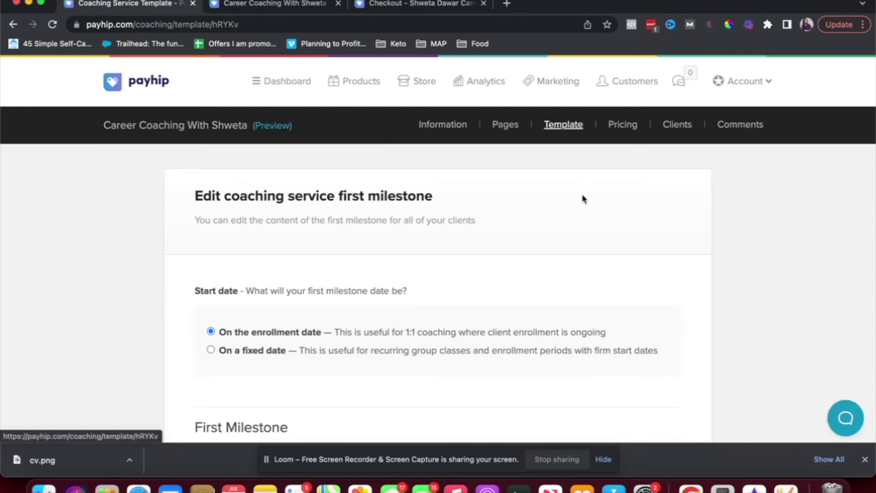
Step: Review the coaching service's first milestone template, pricing plans and client comments
{"action": "scroll", "coordinate": [583, 196], "scroll_direction": "down", "scroll_amount": 2}
{"action": "scroll", "coordinate": [582, 199], "scroll_direction": "down", "scroll_amount": 2}
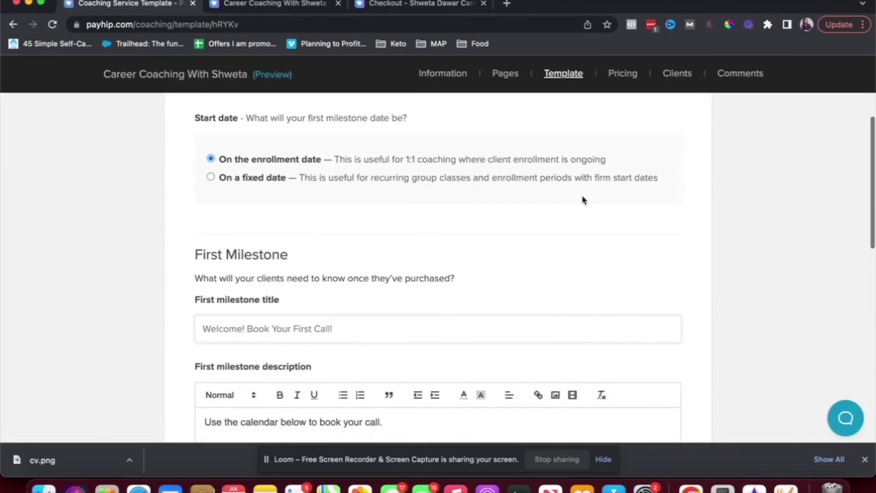
{"action": "scroll", "coordinate": [583, 198], "scroll_direction": "up", "scroll_amount": 5}
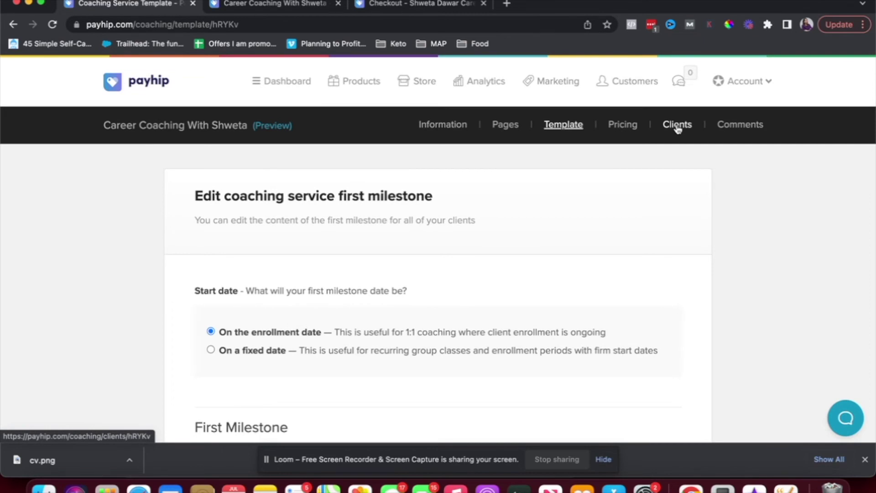
{"action": "left_click", "coordinate": [617, 126]}
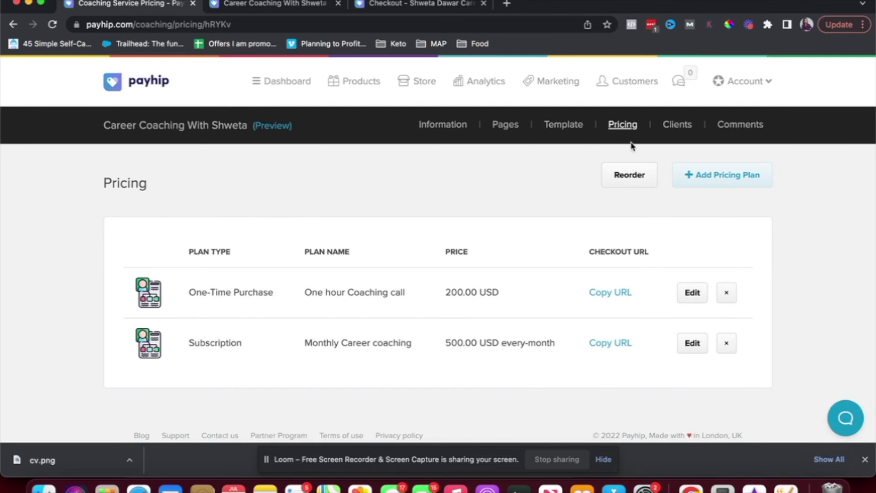
{"action": "left_click", "coordinate": [733, 126]}
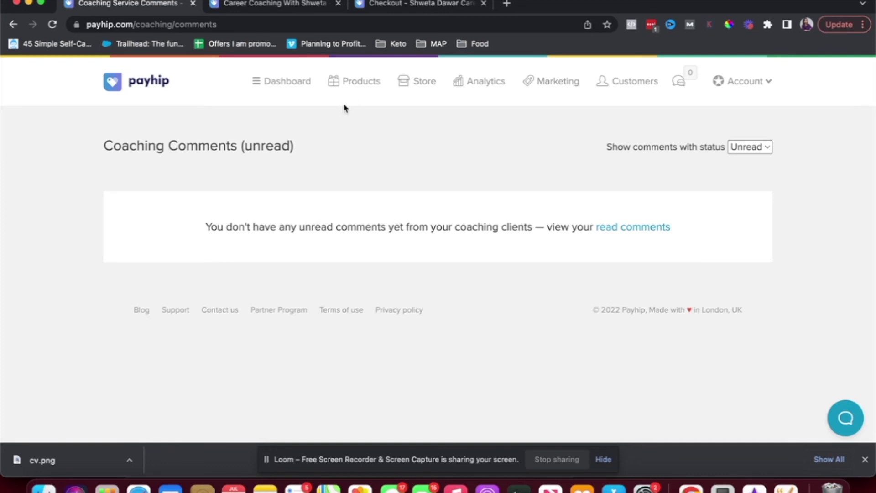
Step: Open the new career coaching service's public page from the product list and look through its sections
{"action": "left_click", "coordinate": [359, 85]}
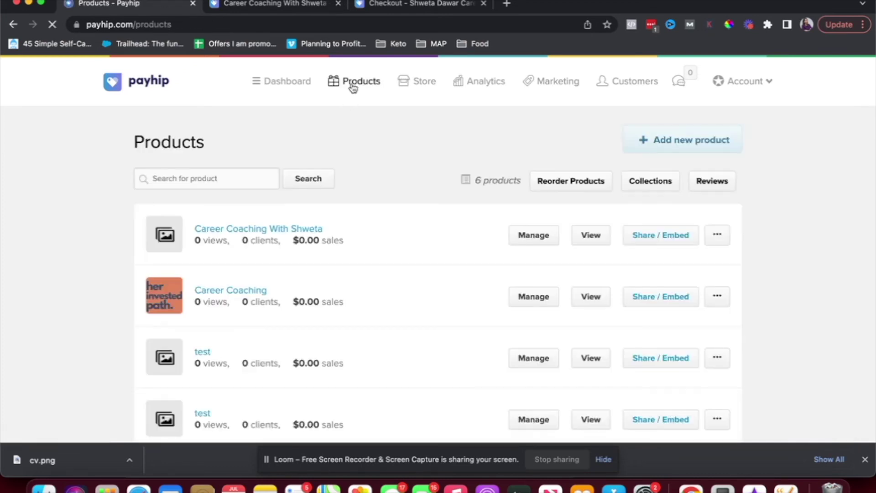
{"action": "left_click", "coordinate": [250, 237]}
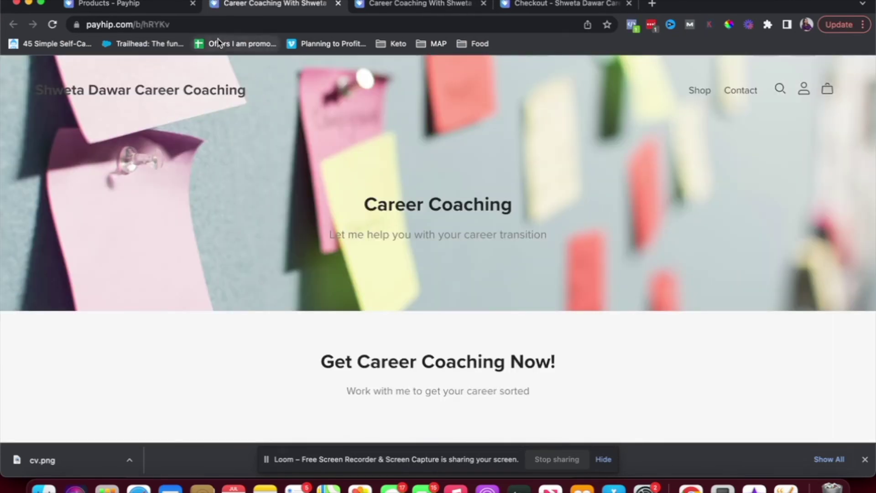
{"action": "left_click", "coordinate": [218, 30]}
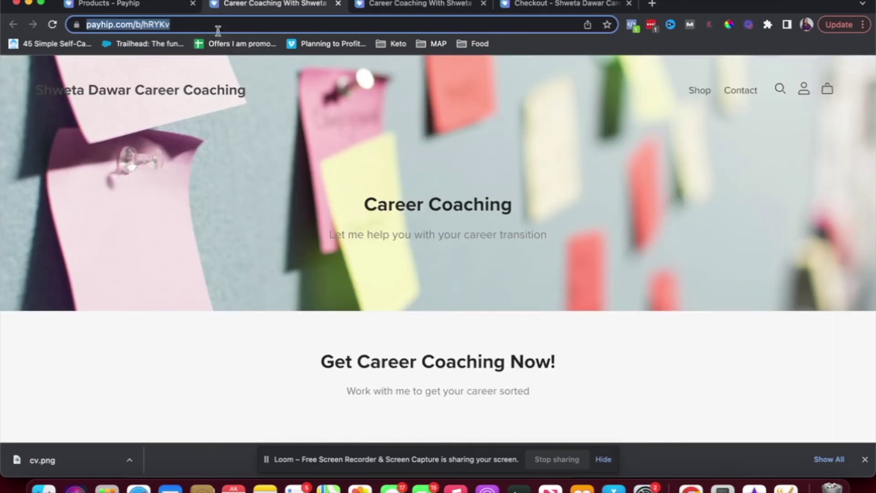
{"action": "scroll", "coordinate": [340, 236], "scroll_direction": "down", "scroll_amount": 10}
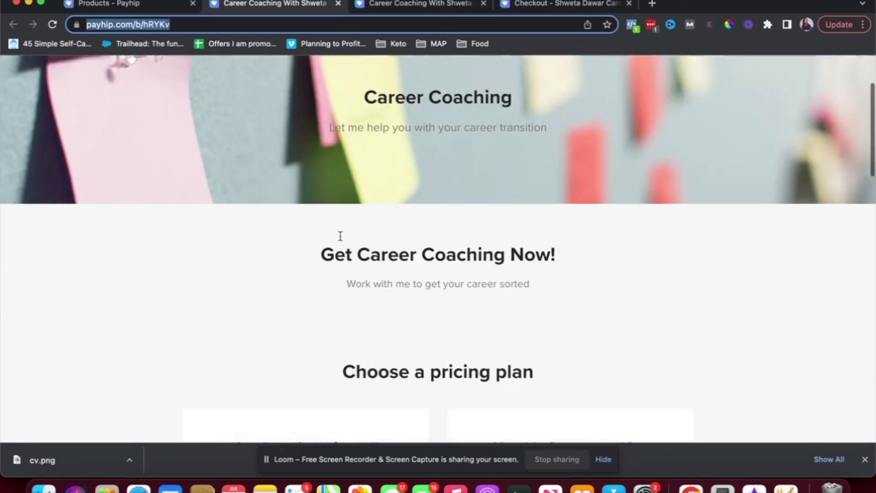
{"action": "scroll", "coordinate": [340, 240], "scroll_direction": "down", "scroll_amount": 9}
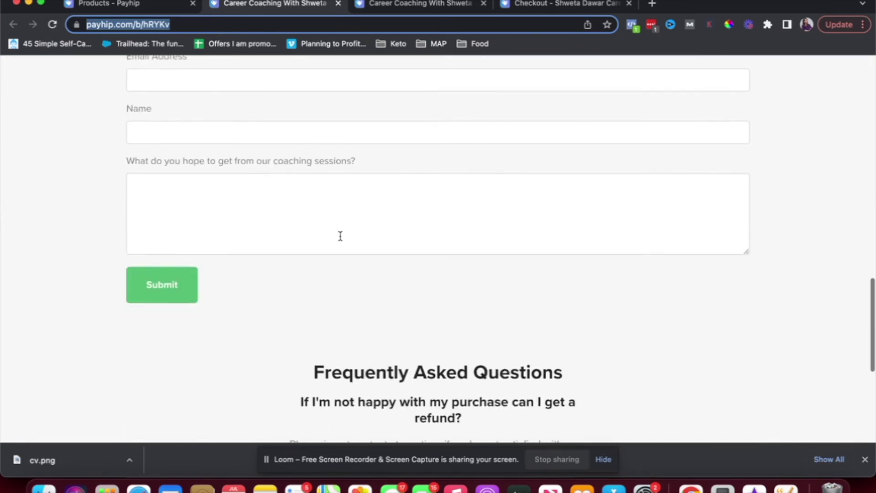
Step: View the sign-up checkout for the $200 one-hour coaching call on the public page, then close it
{"action": "scroll", "coordinate": [340, 240], "scroll_direction": "up", "scroll_amount": 9}
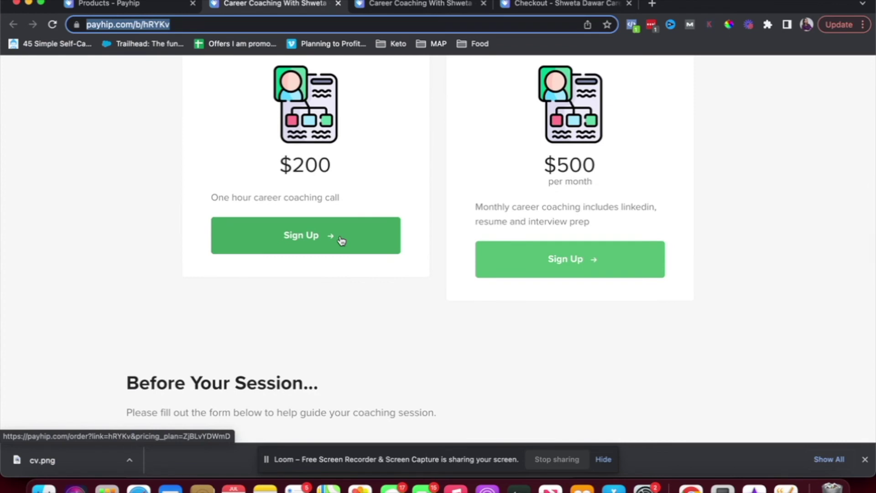
{"action": "left_click", "coordinate": [341, 241]}
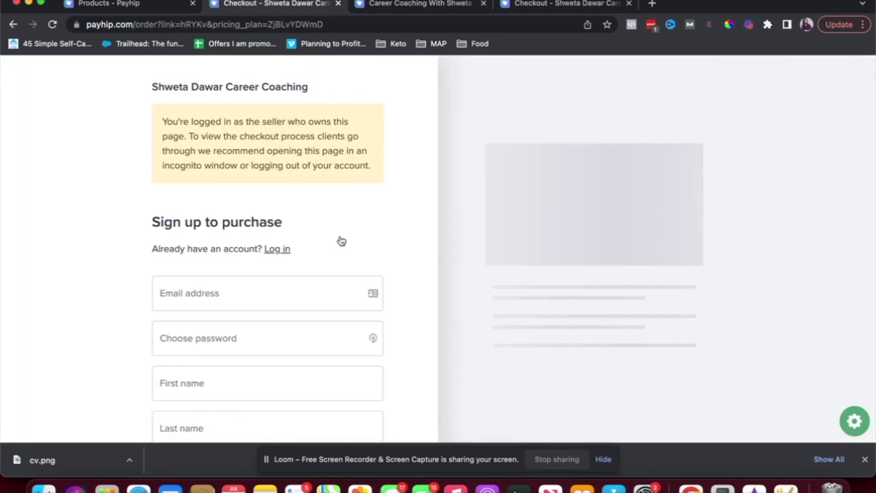
{"action": "left_click", "coordinate": [338, 4]}
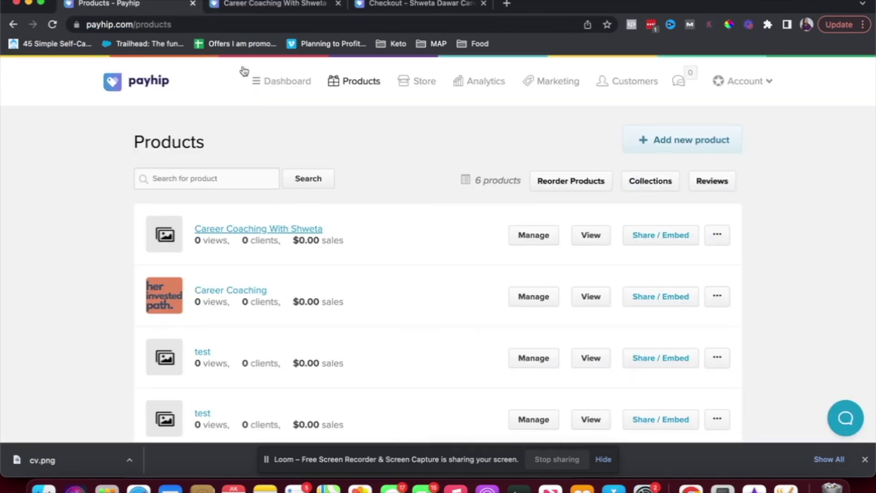
Step: Reopen the coaching service's public page and examine its pricing plans, pre-session form and banner
{"action": "left_click", "coordinate": [244, 232]}
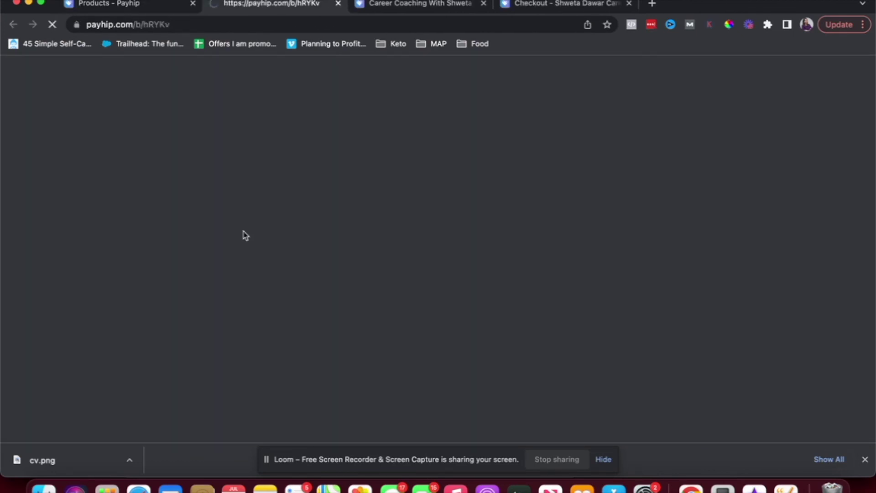
{"action": "scroll", "coordinate": [353, 267], "scroll_direction": "down", "scroll_amount": 12}
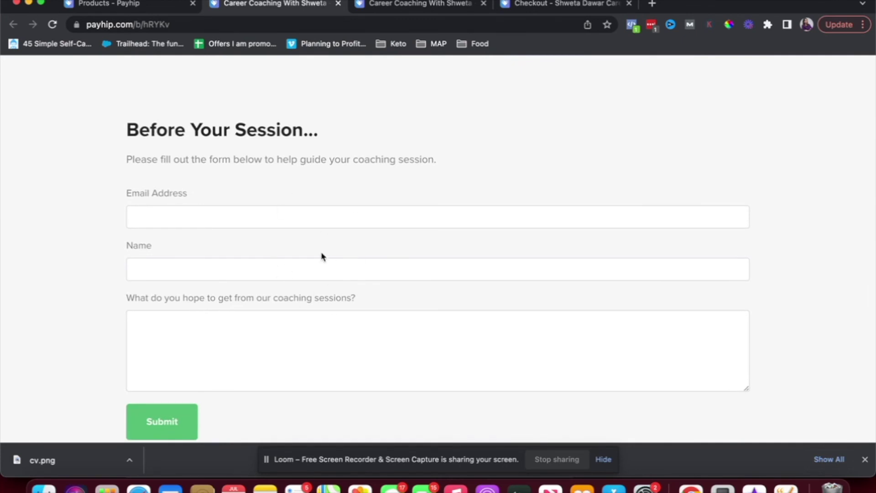
{"action": "scroll", "coordinate": [322, 257], "scroll_direction": "up", "scroll_amount": 3}
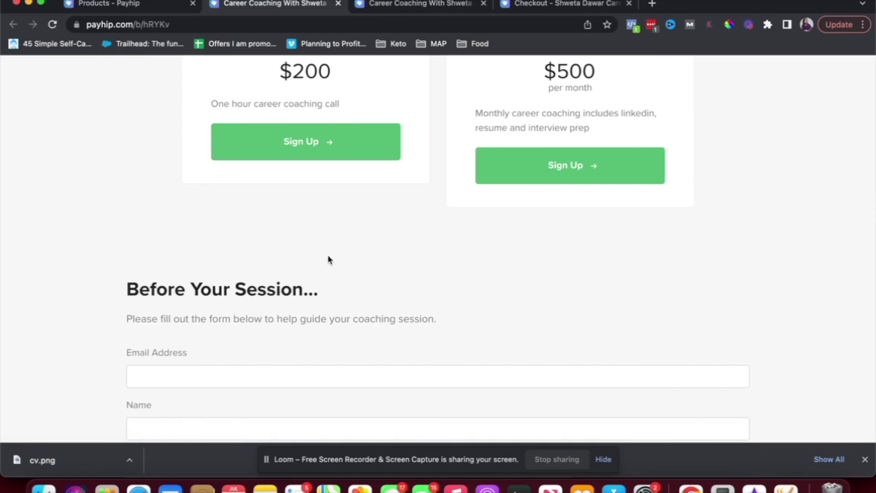
{"action": "scroll", "coordinate": [326, 269], "scroll_direction": "down", "scroll_amount": 2}
{"action": "scroll", "coordinate": [329, 253], "scroll_direction": "up", "scroll_amount": 5}
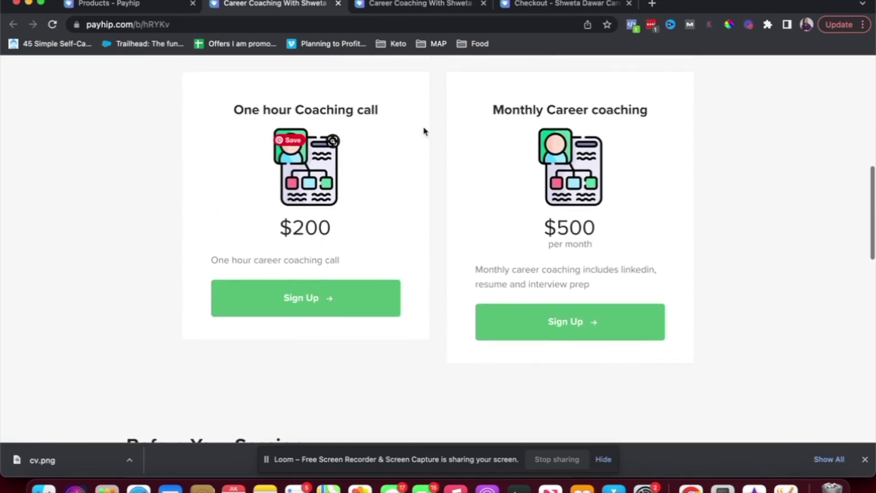
{"action": "scroll", "coordinate": [427, 170], "scroll_direction": "up", "scroll_amount": 3}
{"action": "scroll", "coordinate": [426, 170], "scroll_direction": "up", "scroll_amount": 2}
{"action": "scroll", "coordinate": [427, 170], "scroll_direction": "down", "scroll_amount": 10}
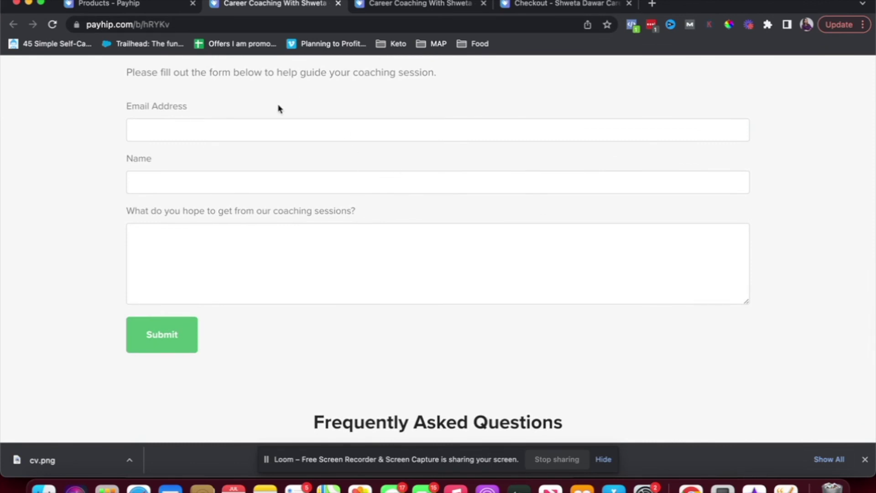
{"action": "scroll", "coordinate": [280, 109], "scroll_direction": "up", "scroll_amount": 2}
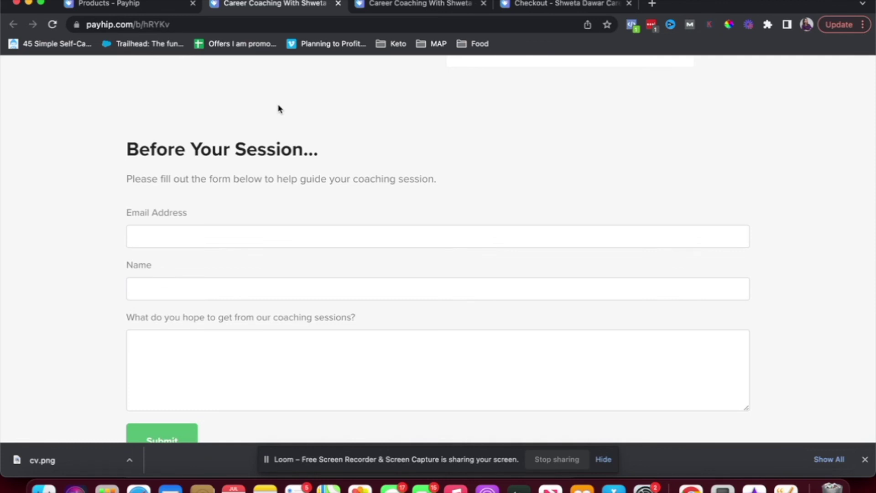
{"action": "scroll", "coordinate": [280, 110], "scroll_direction": "up", "scroll_amount": 5}
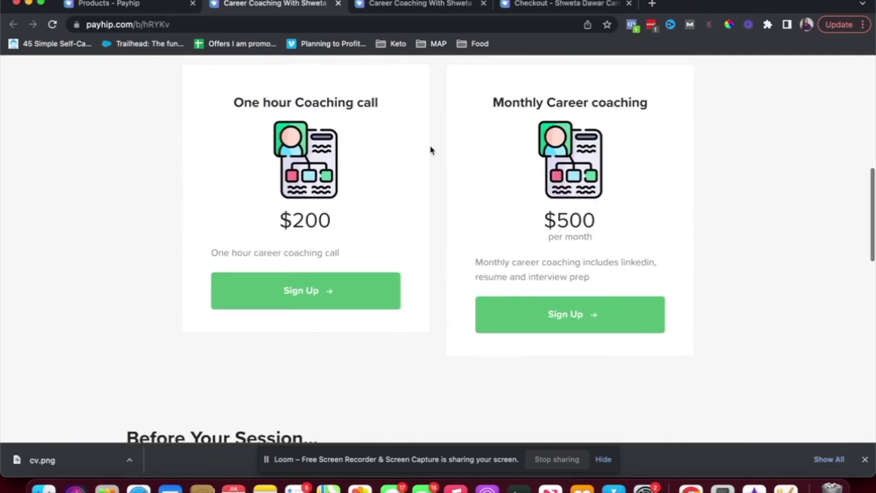
{"action": "scroll", "coordinate": [361, 238], "scroll_direction": "up", "scroll_amount": 2}
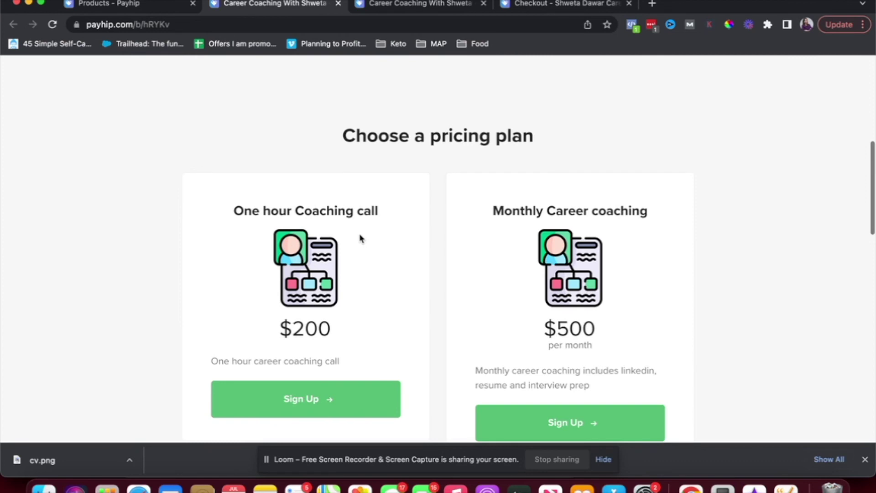
{"action": "scroll", "coordinate": [290, 228], "scroll_direction": "up", "scroll_amount": 3}
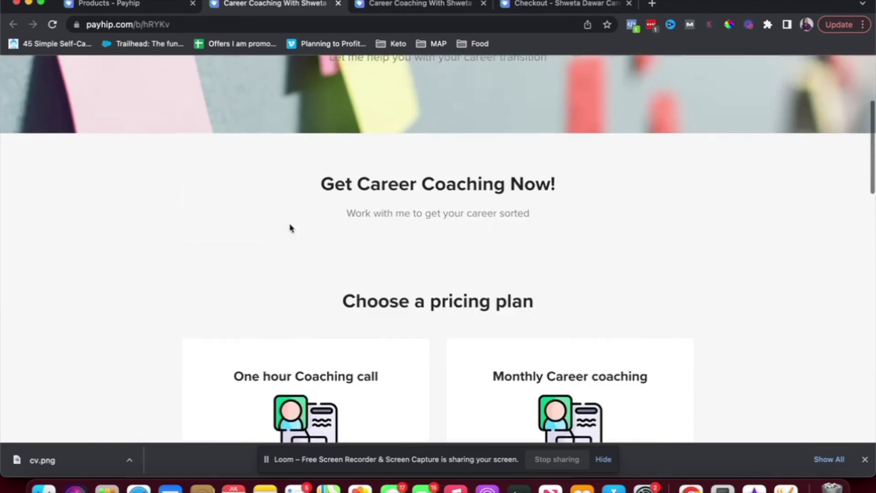
{"action": "scroll", "coordinate": [290, 228], "scroll_direction": "up", "scroll_amount": 3}
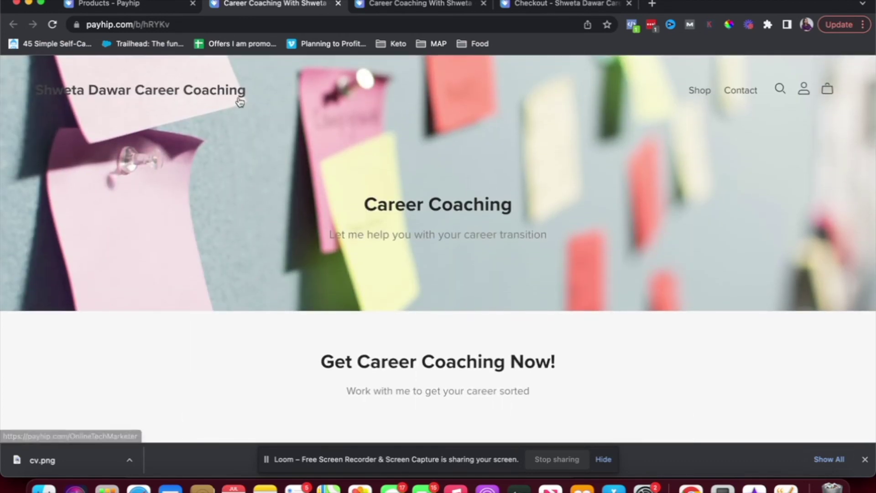
Step: Return to the Payhip dashboard, launch the store builder and look through the All Products page
{"action": "left_click", "coordinate": [131, 9]}
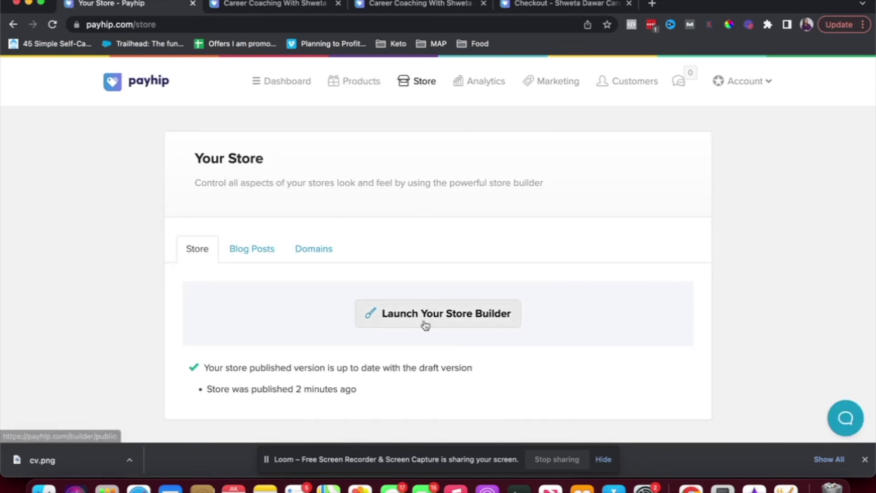
{"action": "left_click", "coordinate": [425, 325]}
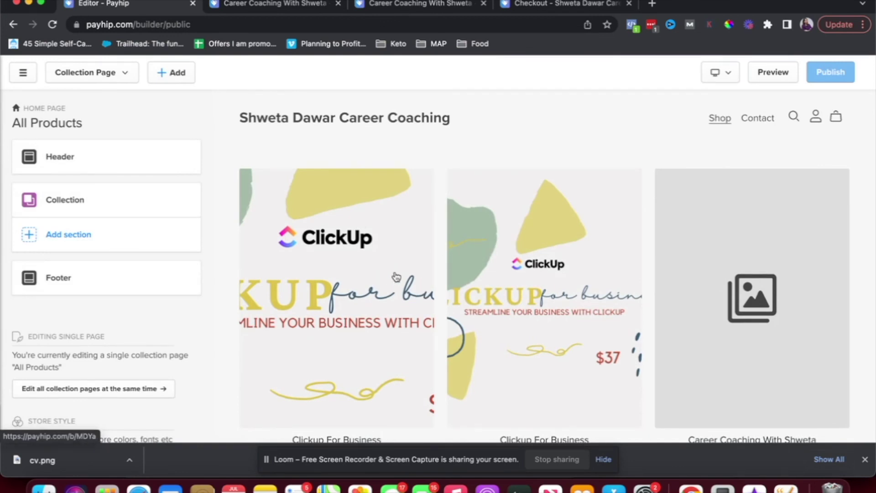
{"action": "scroll", "coordinate": [397, 277], "scroll_direction": "down", "scroll_amount": 3}
{"action": "scroll", "coordinate": [397, 277], "scroll_direction": "down", "scroll_amount": 5}
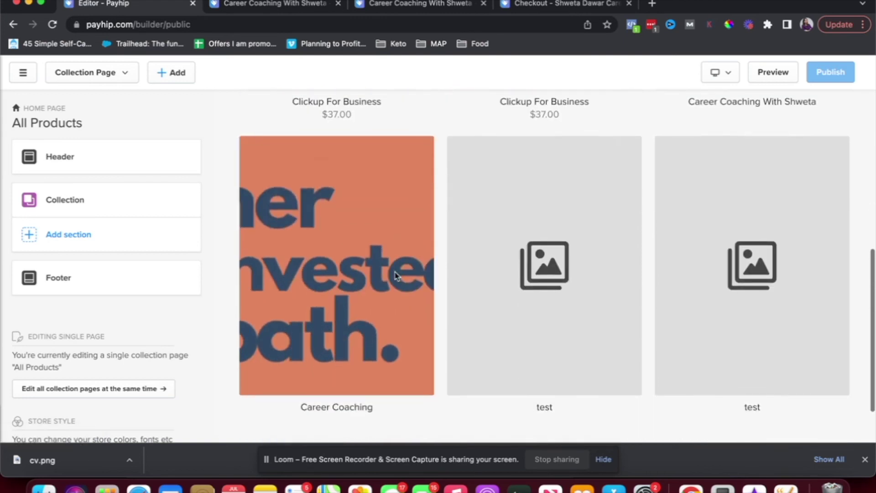
{"action": "scroll", "coordinate": [396, 276], "scroll_direction": "up", "scroll_amount": 4}
{"action": "scroll", "coordinate": [396, 277], "scroll_direction": "up", "scroll_amount": 2}
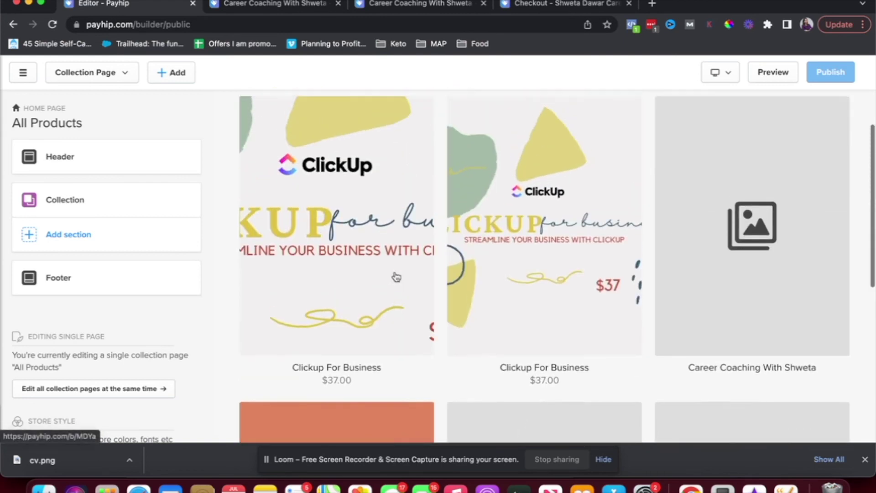
Step: View the coaching page in the store builder, go back to All Products and exit the builder
{"action": "left_click", "coordinate": [771, 271]}
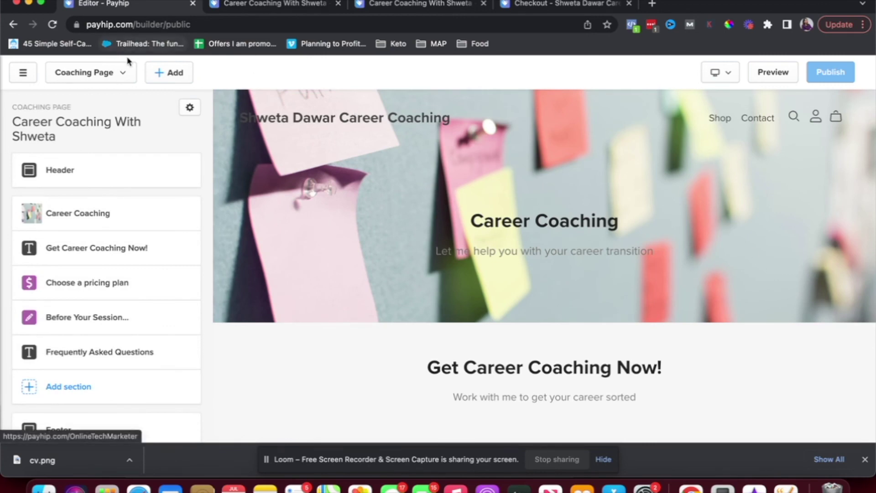
{"action": "left_click", "coordinate": [14, 24]}
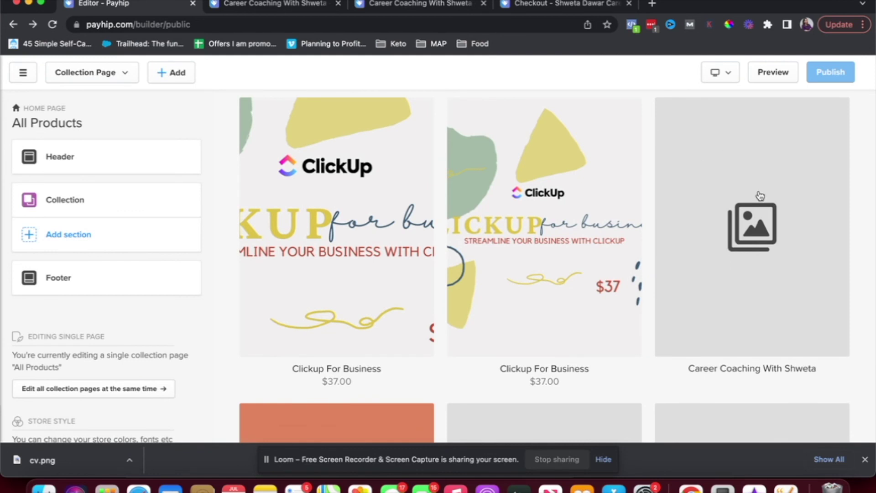
{"action": "scroll", "coordinate": [738, 215], "scroll_direction": "up", "scroll_amount": 3}
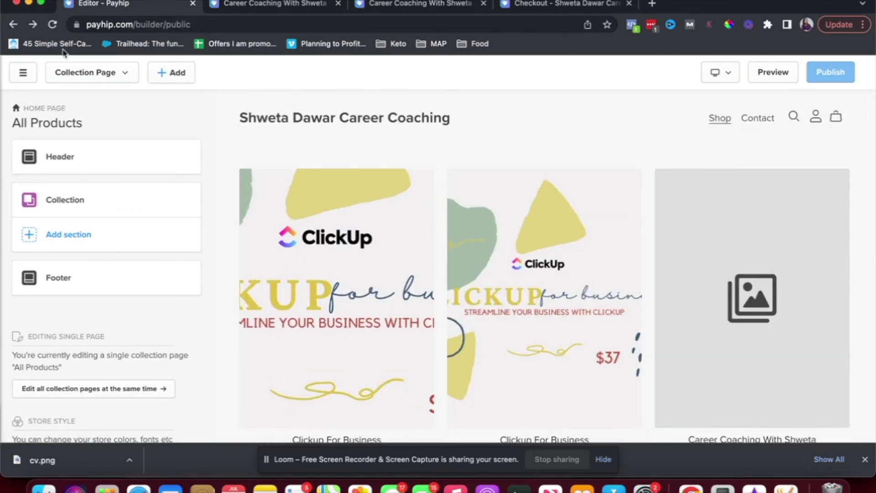
{"action": "left_click", "coordinate": [23, 75]}
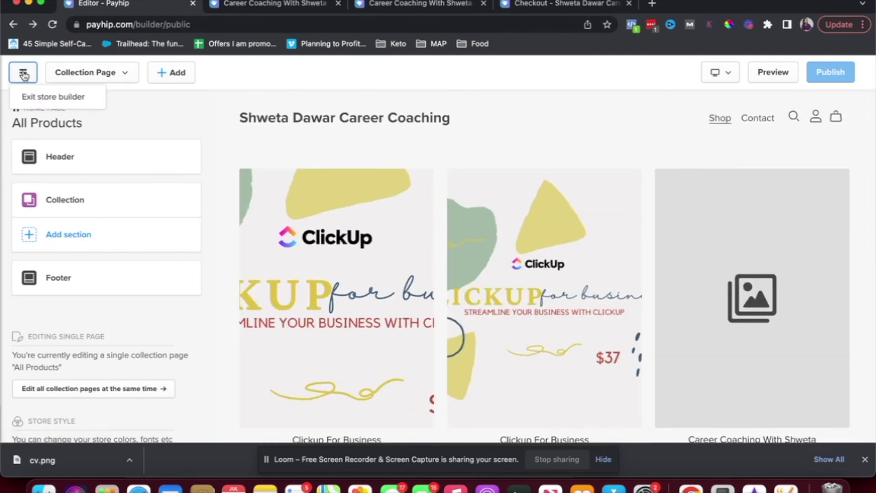
{"action": "left_click", "coordinate": [27, 94]}
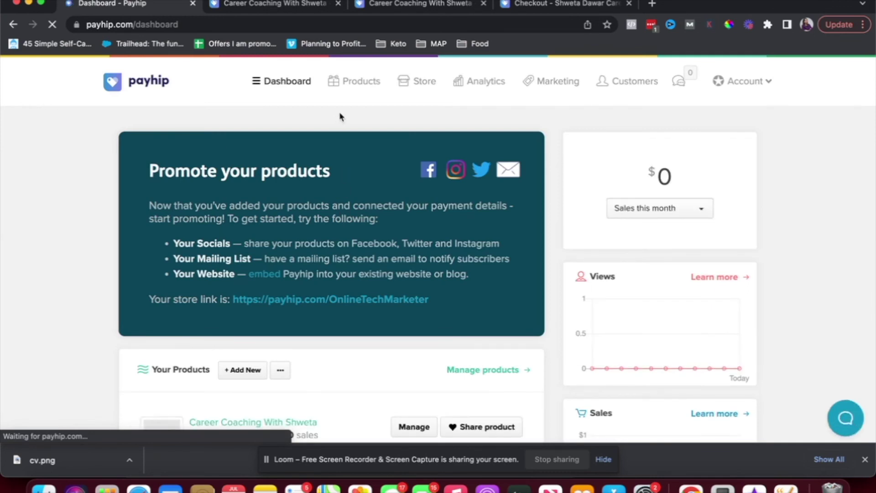
Step: Open the new career coaching service's information for editing and upload cv.png from Downloads as its product thumbnail
{"action": "left_click", "coordinate": [352, 84]}
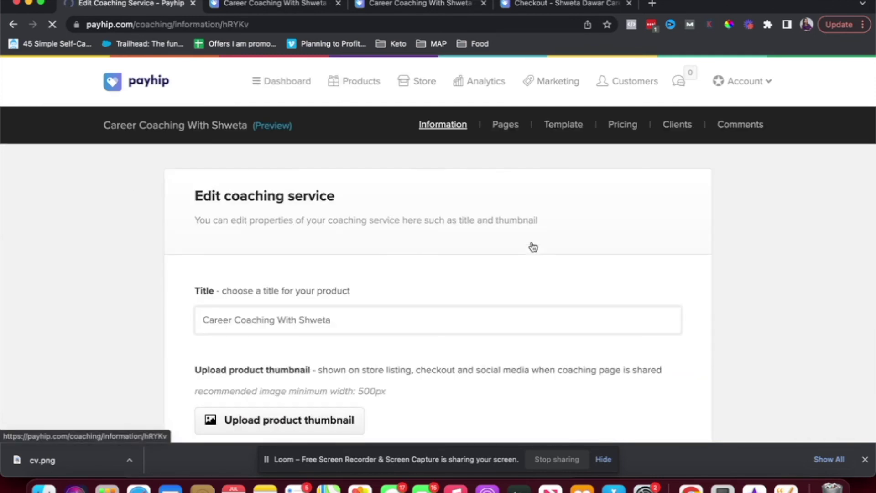
{"action": "scroll", "coordinate": [530, 246], "scroll_direction": "down", "scroll_amount": 4}
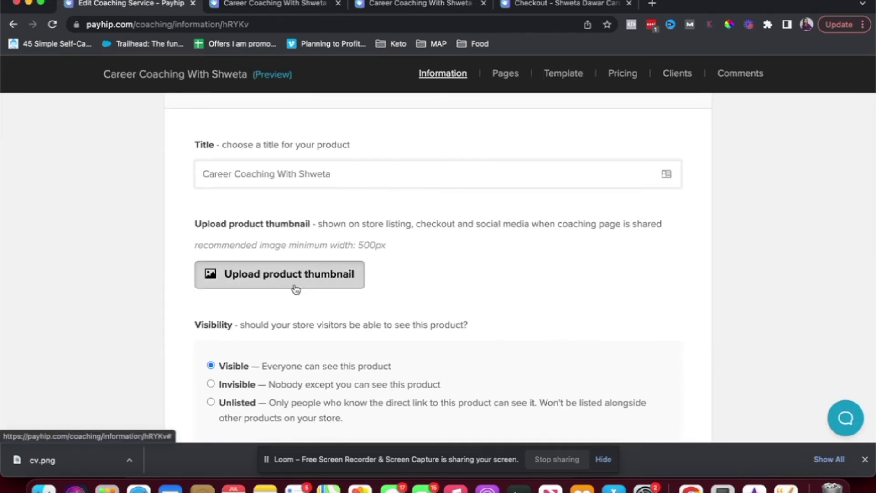
{"action": "left_click", "coordinate": [296, 290]}
{"action": "left_click", "coordinate": [394, 217]}
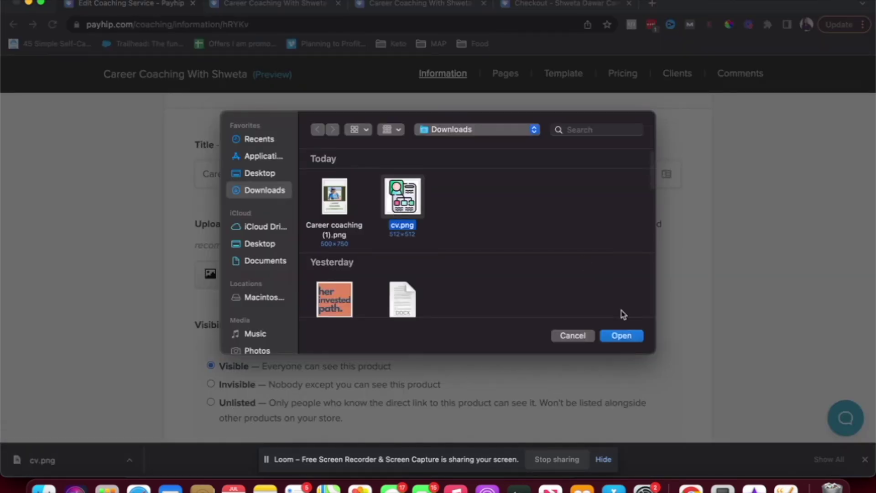
{"action": "left_click", "coordinate": [621, 336]}
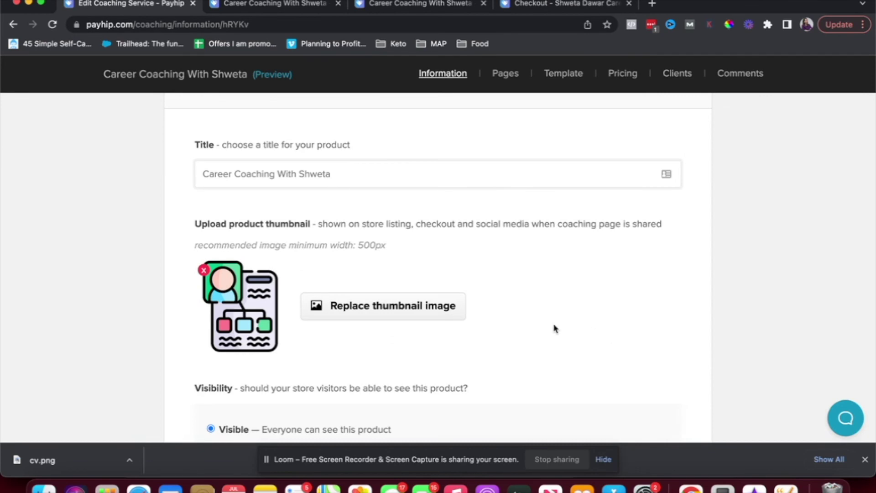
Step: Save the coaching service's information with its new product thumbnail and dismiss the save notification
{"action": "scroll", "coordinate": [397, 339], "scroll_direction": "down", "scroll_amount": 10}
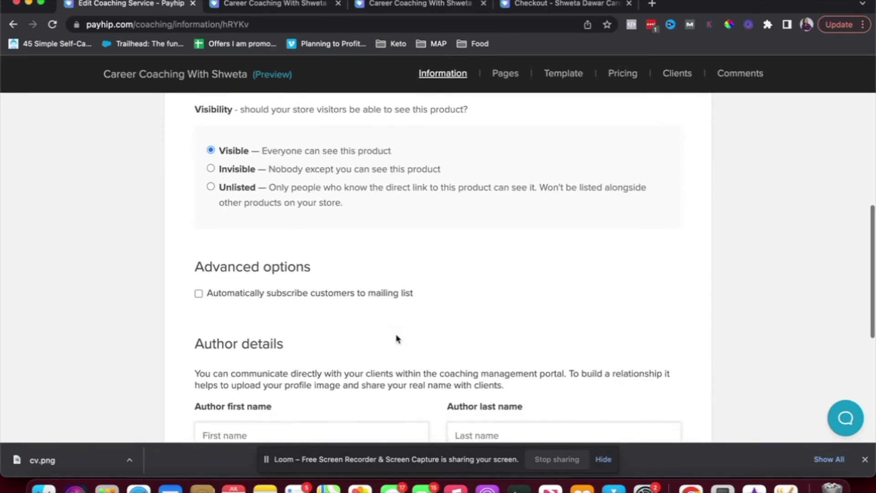
{"action": "scroll", "coordinate": [397, 339], "scroll_direction": "down", "scroll_amount": 2}
{"action": "left_click", "coordinate": [385, 401]}
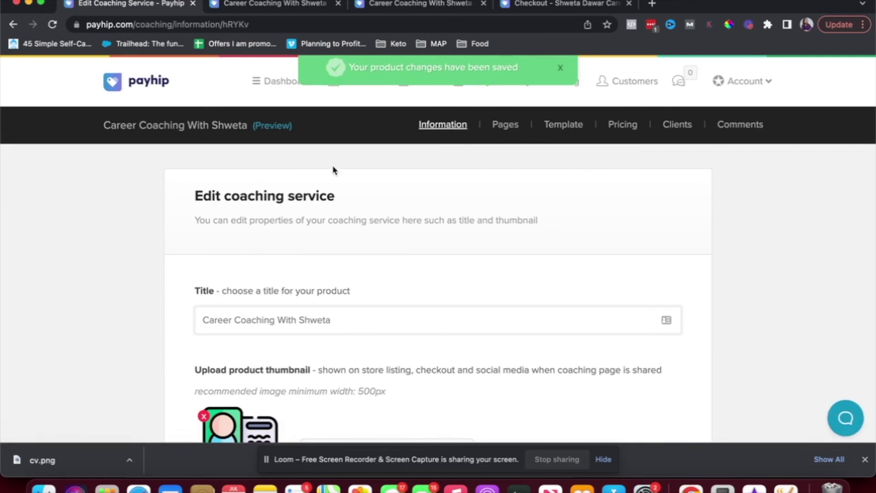
{"action": "left_click", "coordinate": [563, 72]}
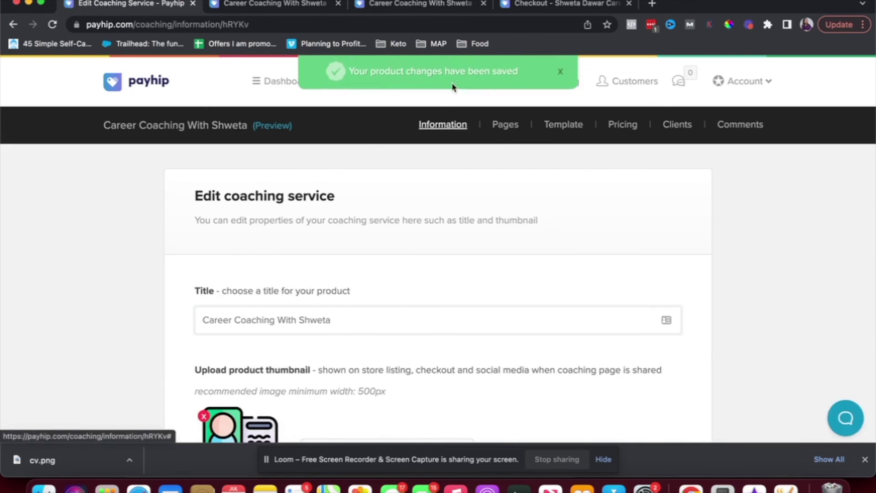
Step: Launch the store builder and check how the coaching service's new thumbnail looks on the All Products page
{"action": "left_click", "coordinate": [427, 90]}
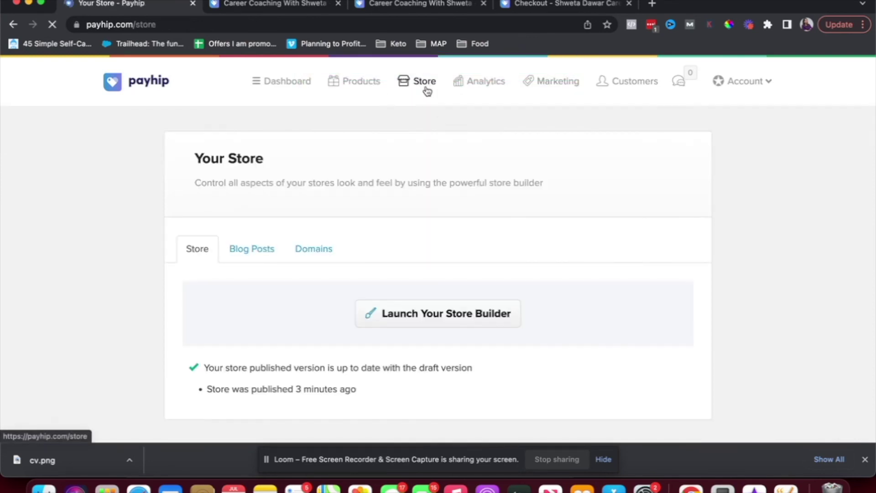
{"action": "scroll", "coordinate": [447, 306], "scroll_direction": "down", "scroll_amount": 2}
{"action": "left_click", "coordinate": [449, 297]}
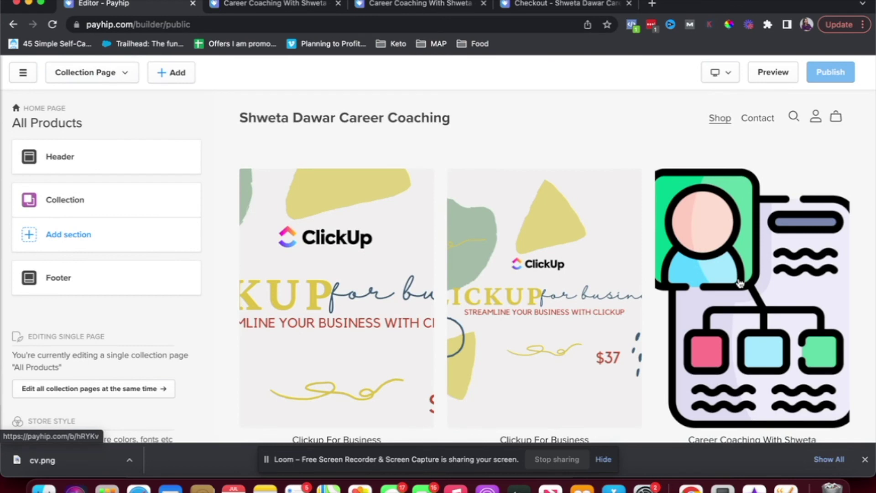
{"action": "scroll", "coordinate": [740, 283], "scroll_direction": "down", "scroll_amount": 4}
{"action": "scroll", "coordinate": [740, 283], "scroll_direction": "up", "scroll_amount": 2}
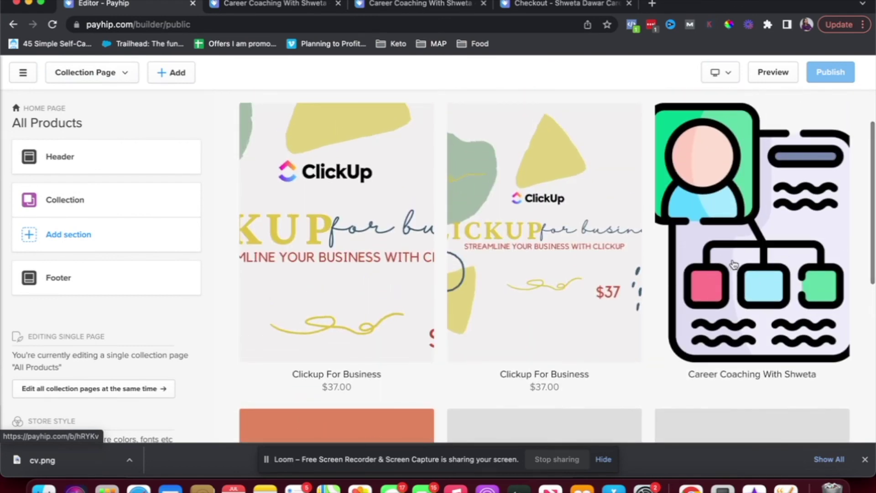
{"action": "scroll", "coordinate": [733, 265], "scroll_direction": "down", "scroll_amount": 3}
{"action": "scroll", "coordinate": [733, 266], "scroll_direction": "up", "scroll_amount": 4}
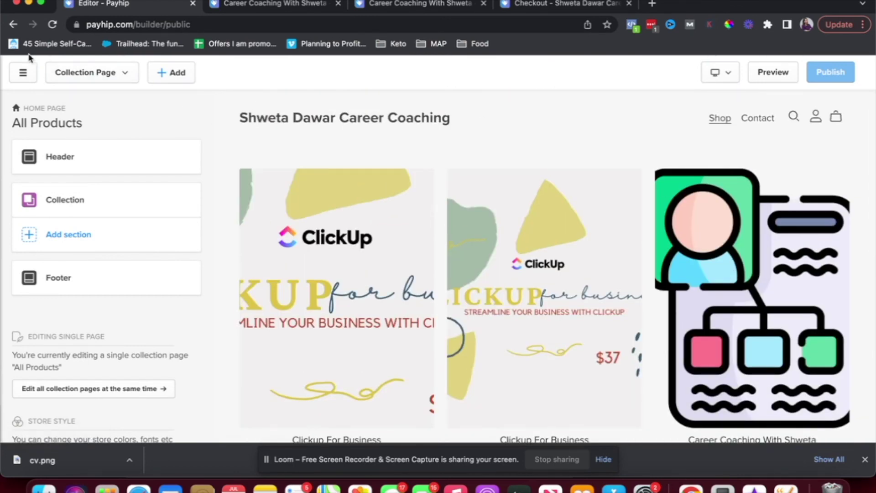
Step: Exit the store builder and open the new career coaching service's public page from the product list
{"action": "left_click", "coordinate": [23, 72]}
{"action": "left_click", "coordinate": [32, 93]}
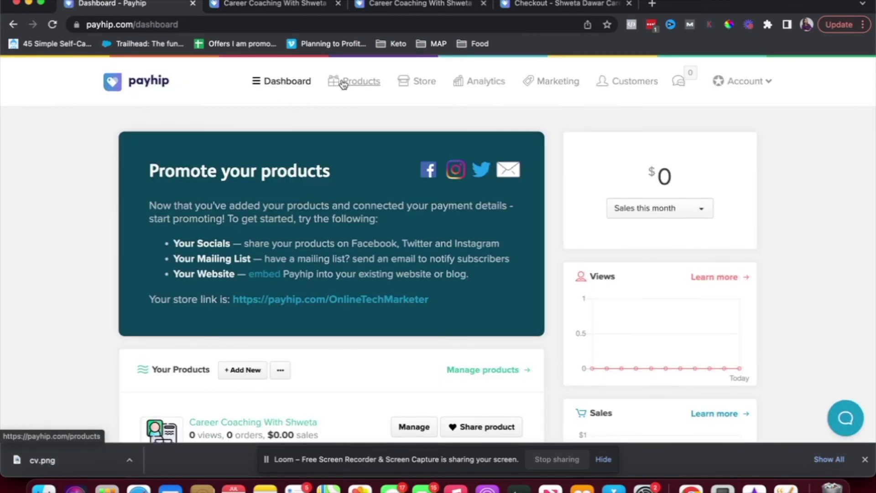
{"action": "left_click", "coordinate": [344, 83]}
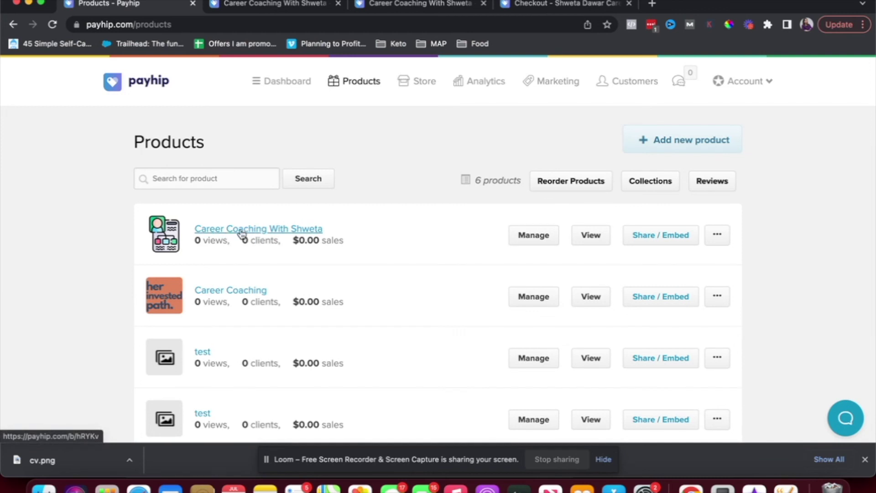
{"action": "left_click", "coordinate": [242, 233]}
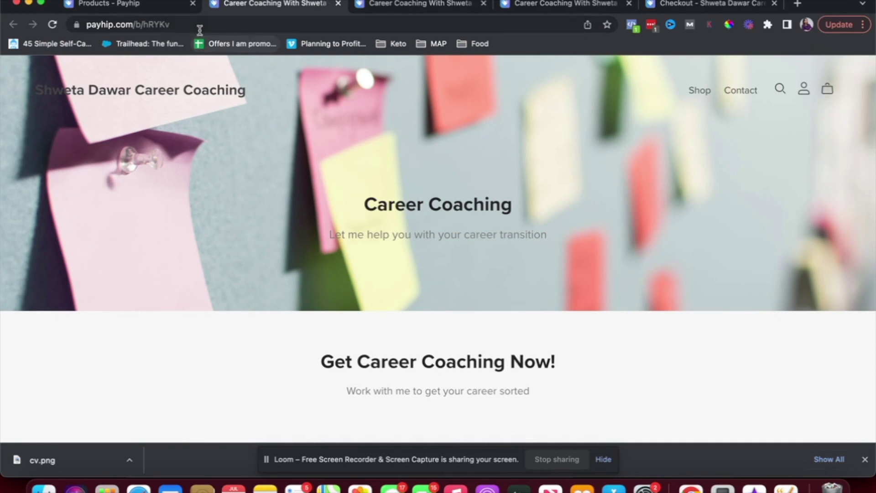
Step: Select the public coaching page's web address, switching briefly to the product list and back
{"action": "left_click", "coordinate": [199, 29]}
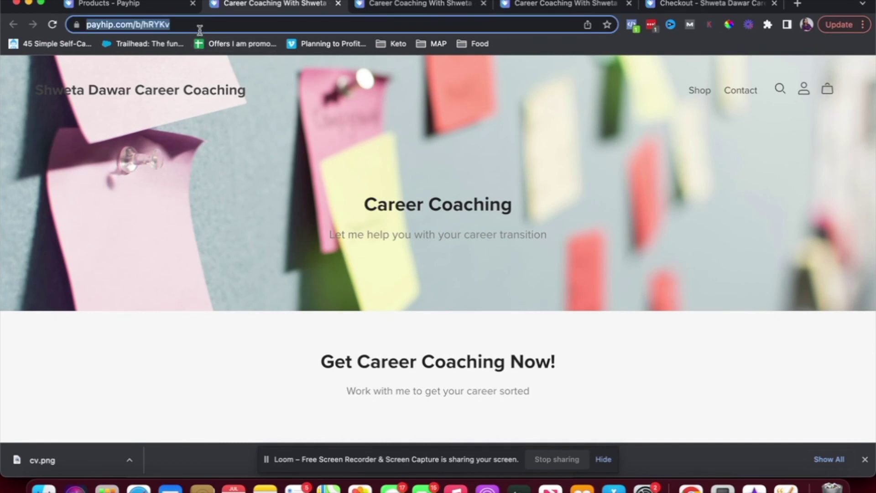
{"action": "left_click", "coordinate": [178, 5]}
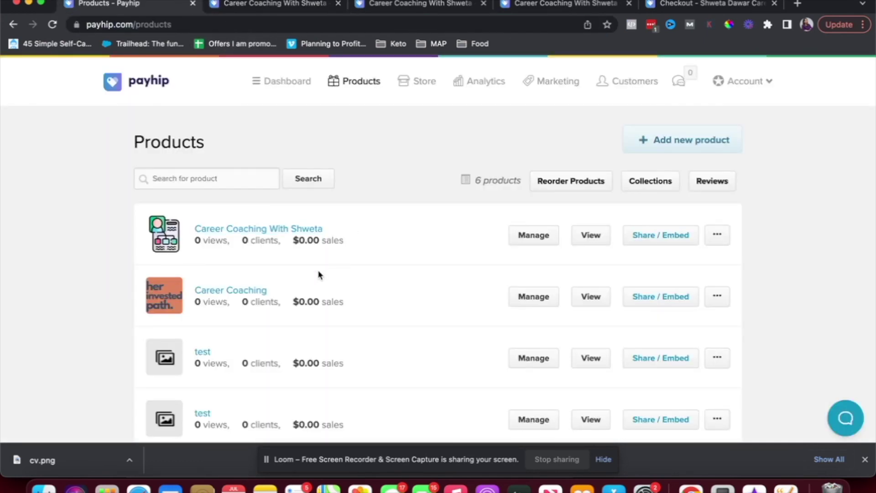
{"action": "left_click", "coordinate": [283, 5]}
{"action": "left_click", "coordinate": [219, 22]}
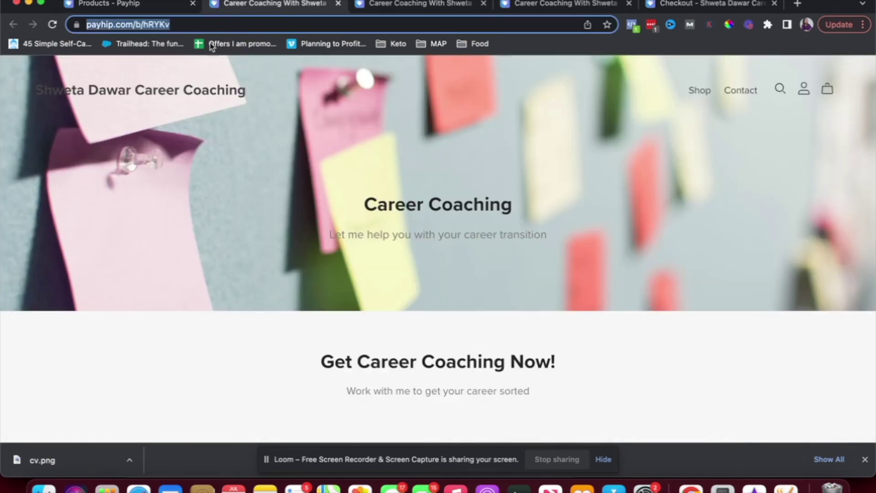
Step: Examine the public coaching page's pricing plans with the new thumbnail, the pre-session form and the banner
{"action": "scroll", "coordinate": [385, 265], "scroll_direction": "down", "scroll_amount": 10}
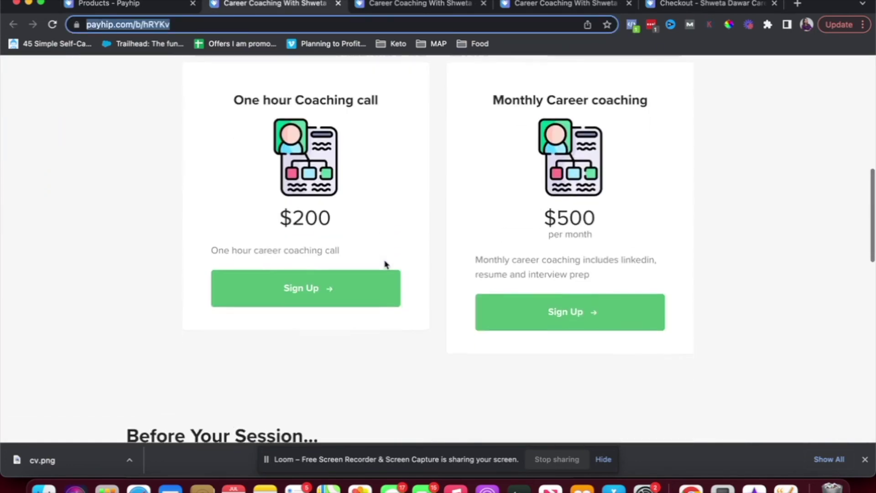
{"action": "scroll", "coordinate": [386, 264], "scroll_direction": "down", "scroll_amount": 2}
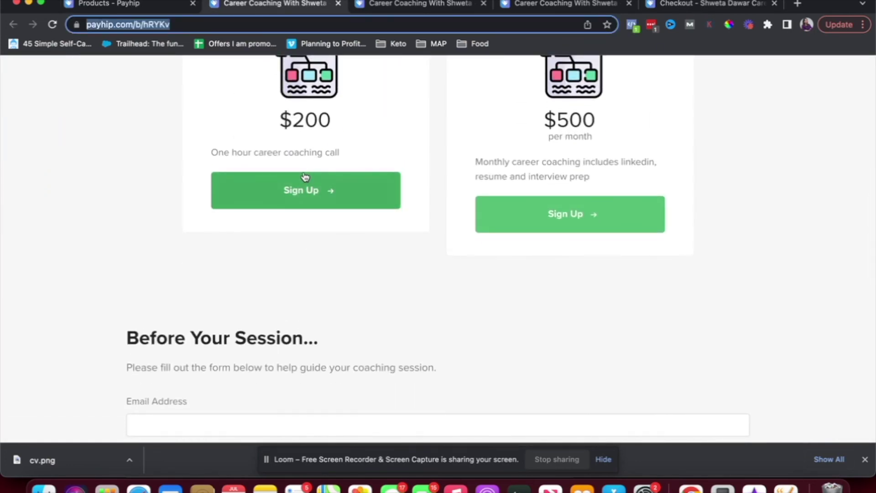
{"action": "scroll", "coordinate": [306, 177], "scroll_direction": "down", "scroll_amount": 3}
{"action": "scroll", "coordinate": [437, 231], "scroll_direction": "down", "scroll_amount": 3}
{"action": "scroll", "coordinate": [344, 322], "scroll_direction": "down", "scroll_amount": 3}
{"action": "scroll", "coordinate": [344, 325], "scroll_direction": "down", "scroll_amount": 4}
{"action": "scroll", "coordinate": [345, 324], "scroll_direction": "down", "scroll_amount": 2}
{"action": "scroll", "coordinate": [345, 325], "scroll_direction": "up", "scroll_amount": 15}
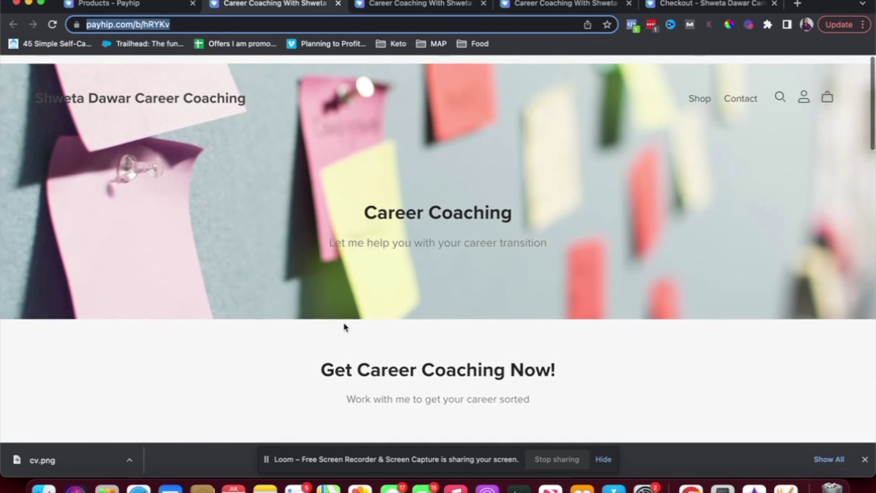
{"action": "scroll", "coordinate": [287, 331], "scroll_direction": "down", "scroll_amount": 4}
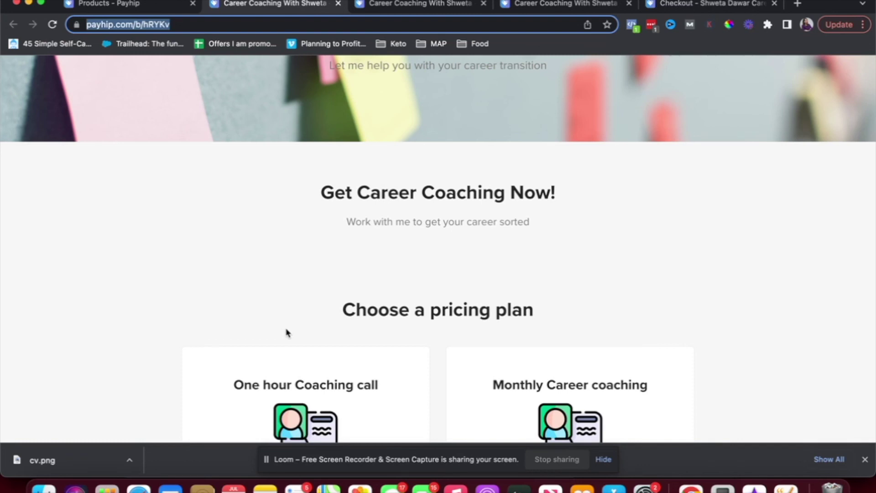
{"action": "scroll", "coordinate": [288, 332], "scroll_direction": "up", "scroll_amount": 4}
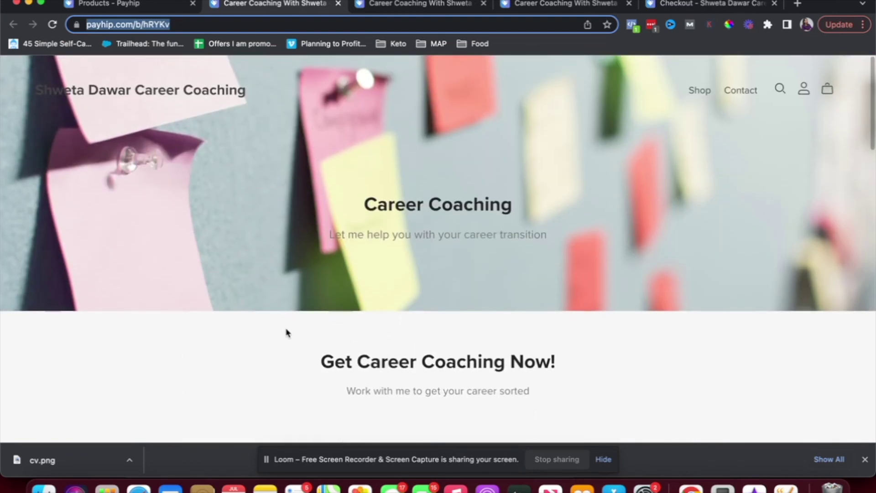